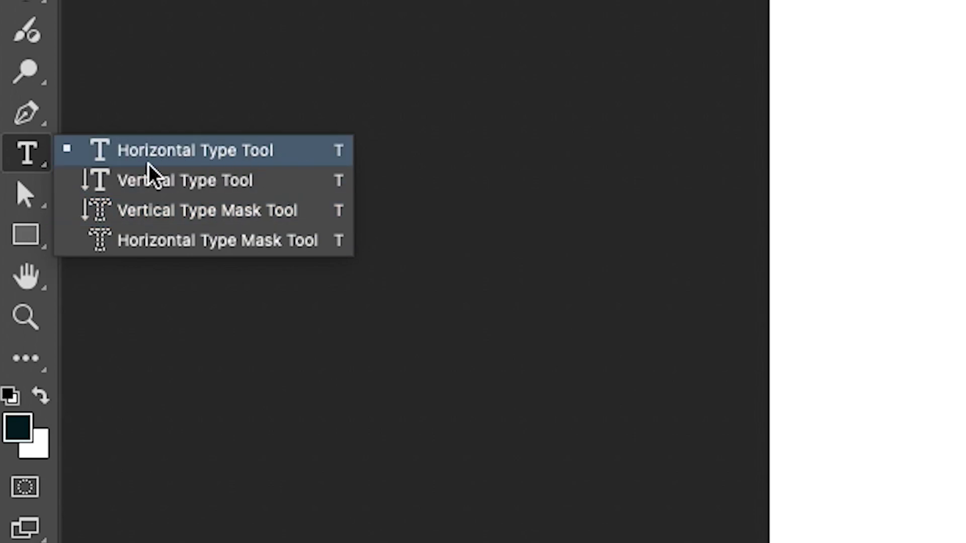
# Place a horizontal point text in the page's upper part and move it down, roughly centred across the page
pyautogui.click(302, 152)
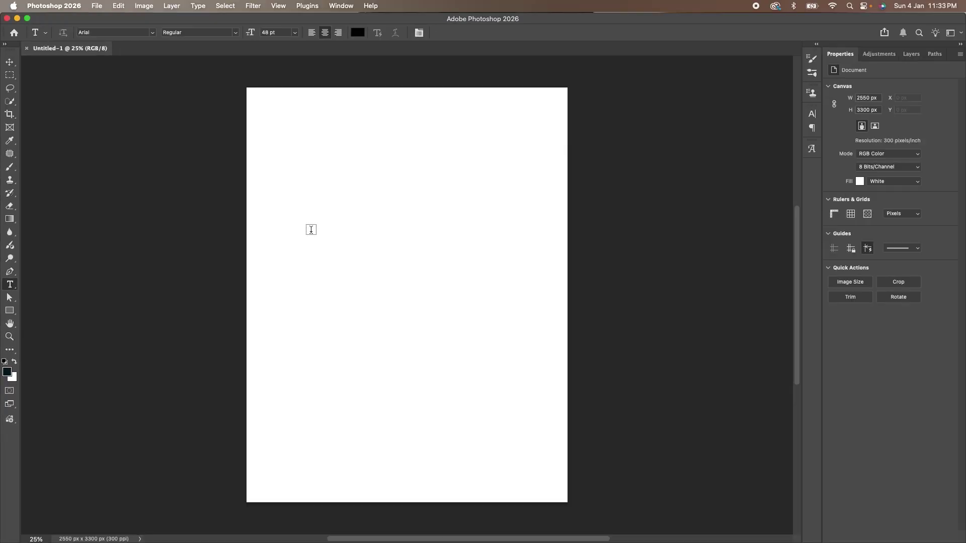
pyautogui.click(389, 185)
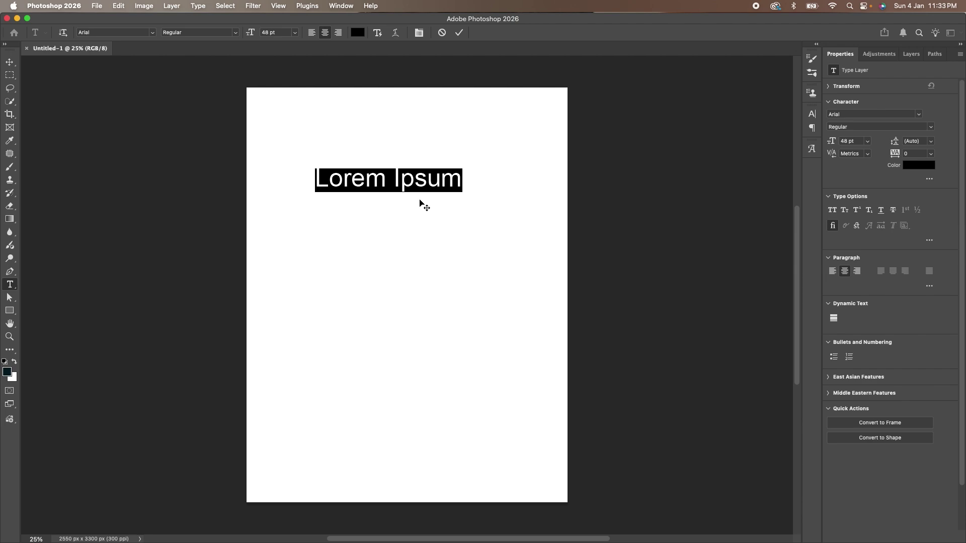
pyautogui.moveTo(411, 204); pyautogui.dragTo(426, 249)
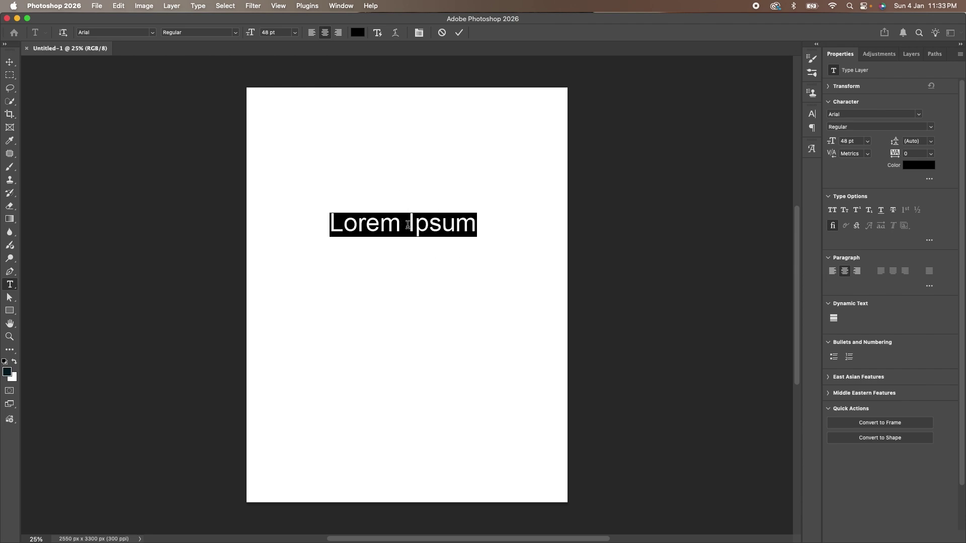
pyautogui.moveTo(448, 255)
pyautogui.mouseDown()
pyautogui.moveTo(433, 239)
pyautogui.moveTo(447, 257)
pyautogui.mouseUp()
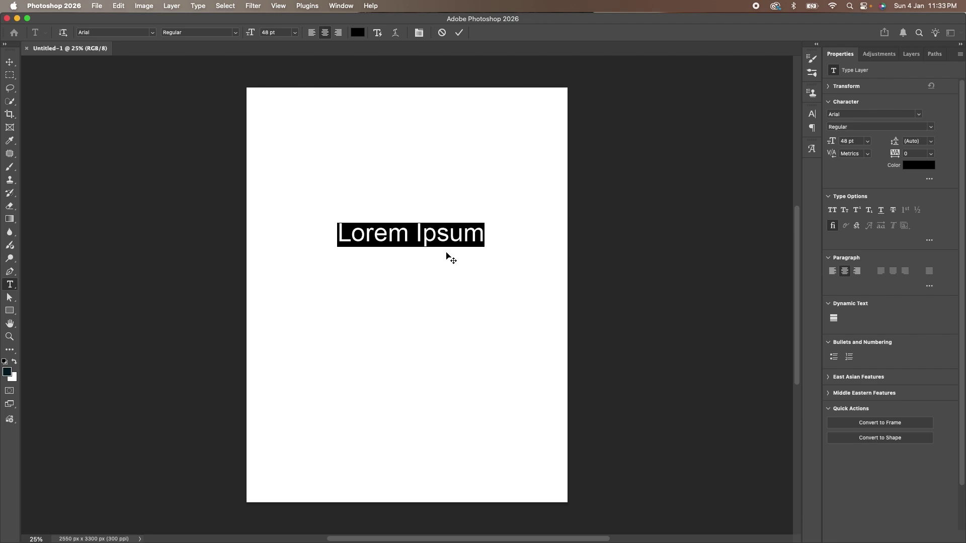
# Replace the placeholder text with three lines reading "hello", "Hello" and "Hello World"
pyautogui.press('BackSpace')
pyautogui.write('hello')
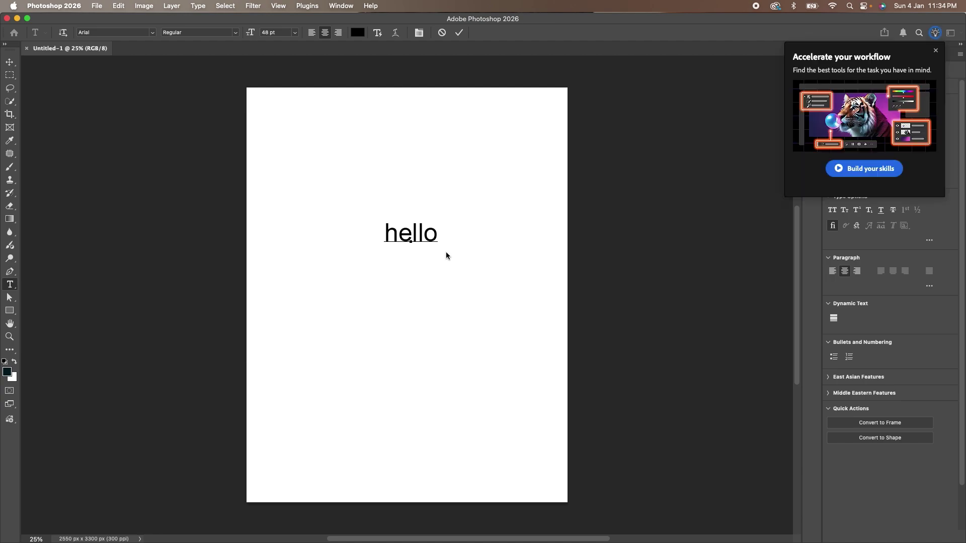
pyautogui.write('Hello')
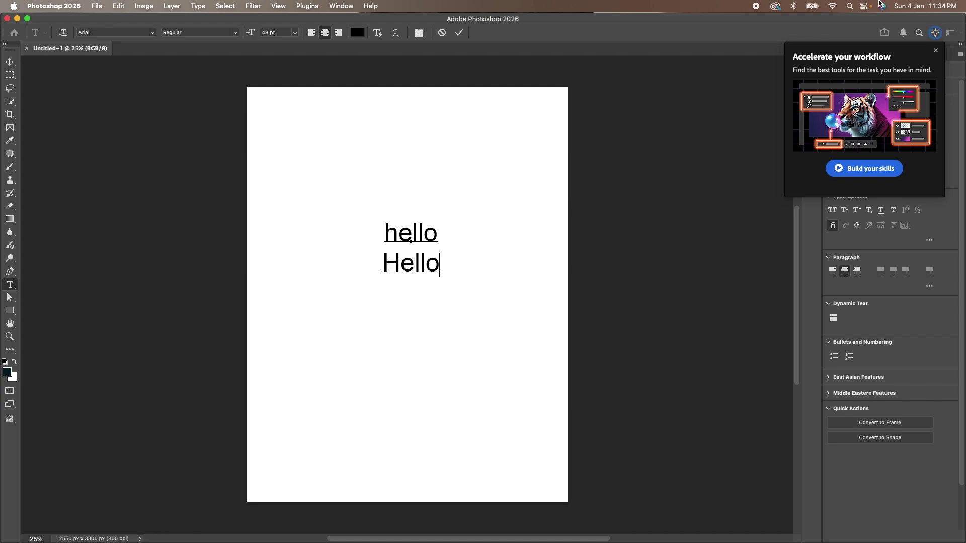
pyautogui.press('Return')
pyautogui.write('Hello World')
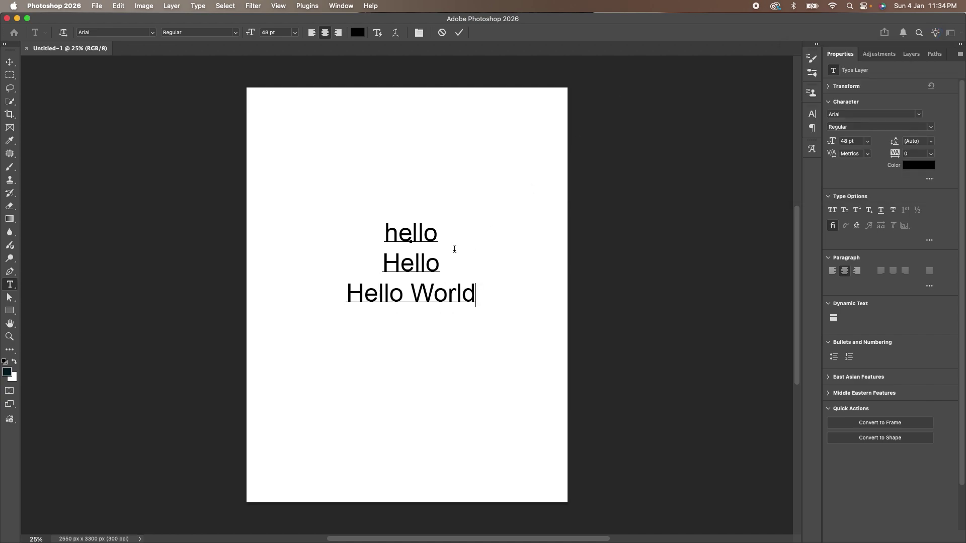
pyautogui.click(433, 291)
pyautogui.press('super')
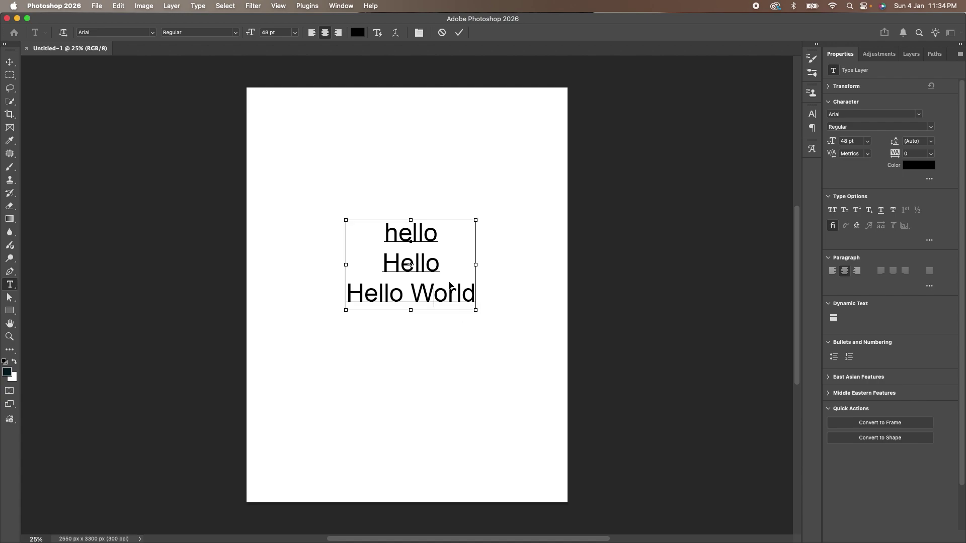
pyautogui.press('super+a')
pyautogui.click(433, 264)
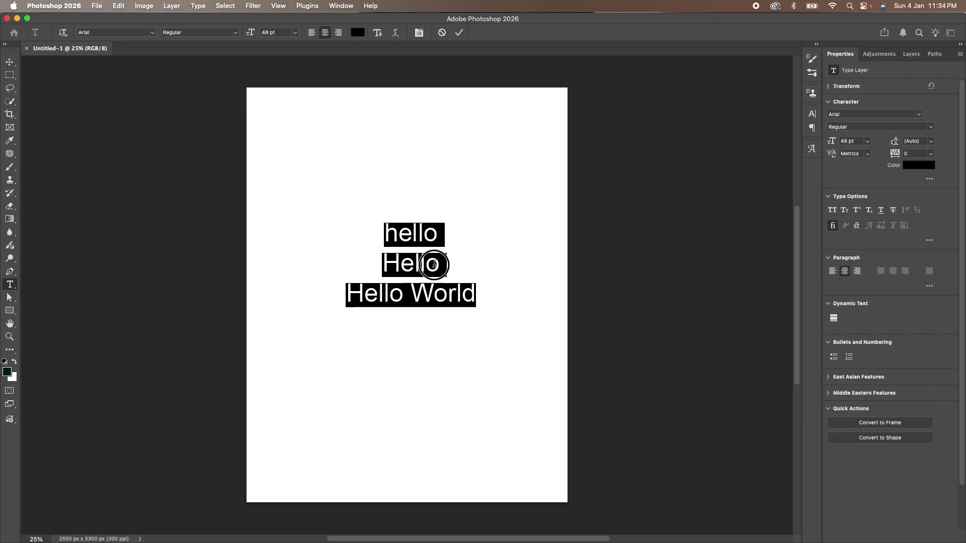
pyautogui.moveTo(384, 226); pyautogui.dragTo(474, 296)
pyautogui.click(413, 236)
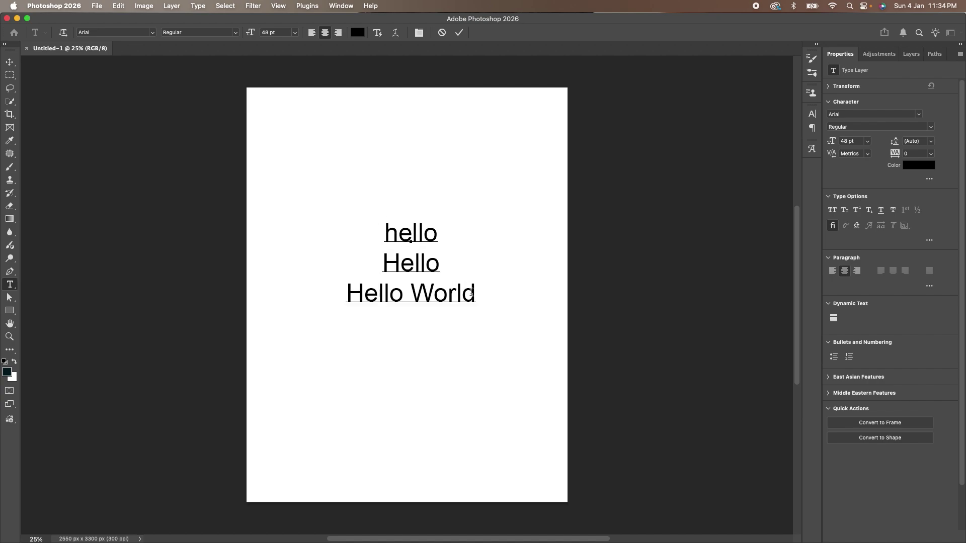
# Delete the lines "hello" and "Hello" along with the empty line above "Hello World"
pyautogui.doubleClick(425, 292)
pyautogui.moveTo(440, 272); pyautogui.dragTo(355, 239)
pyautogui.press('BackSpace')
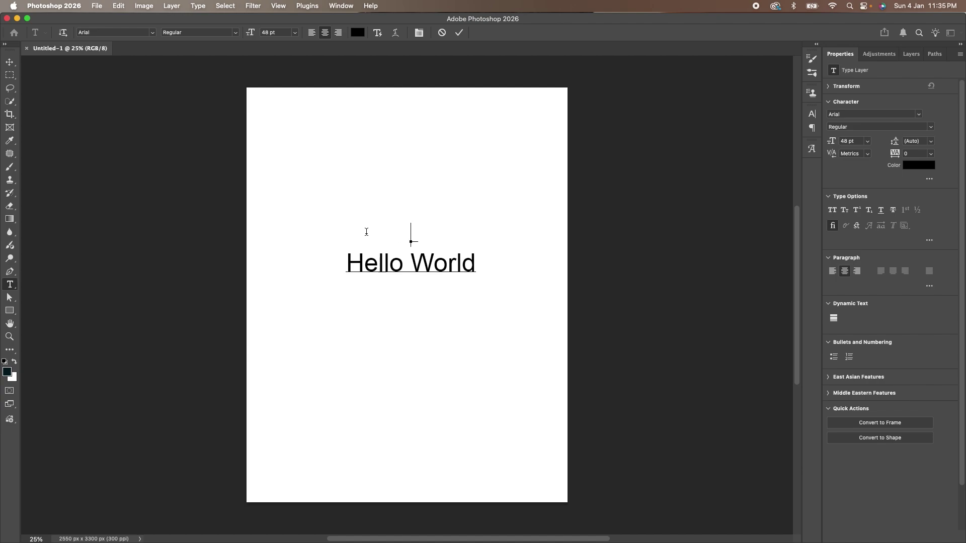
pyautogui.press('Delete')
# Replace the word "World" so that the text reads "Hello Designers"
pyautogui.moveTo(412, 227); pyautogui.dragTo(474, 225)
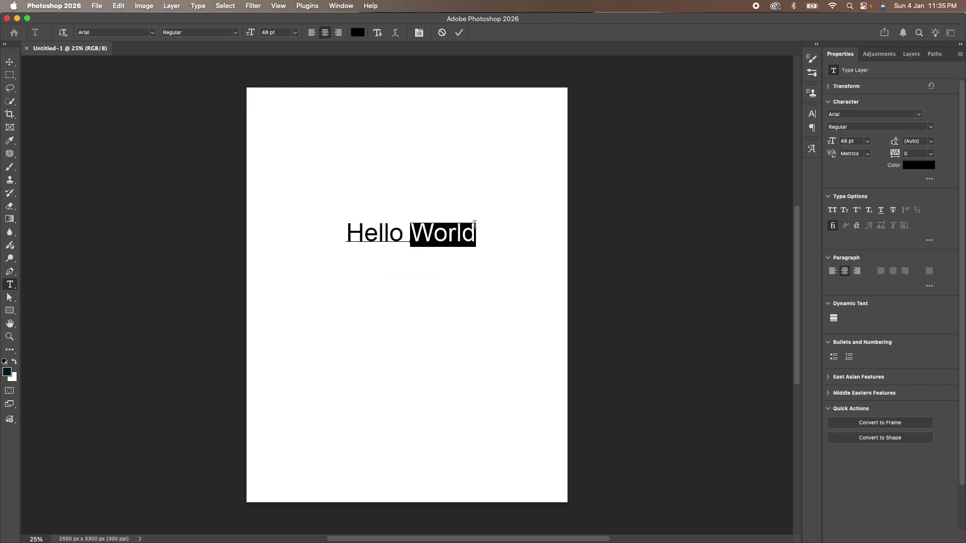
pyautogui.write('Design')
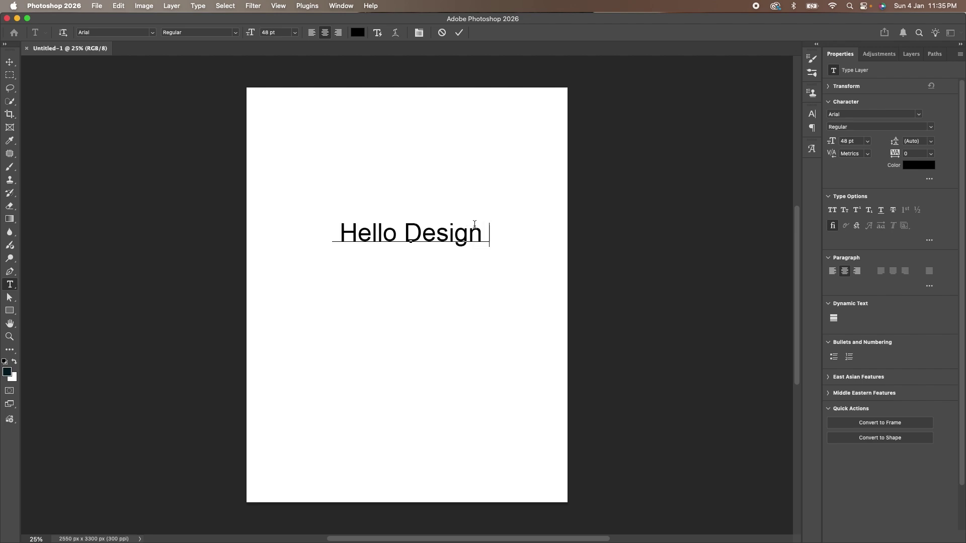
pyautogui.press('BackSpace')
pyautogui.write('ers')
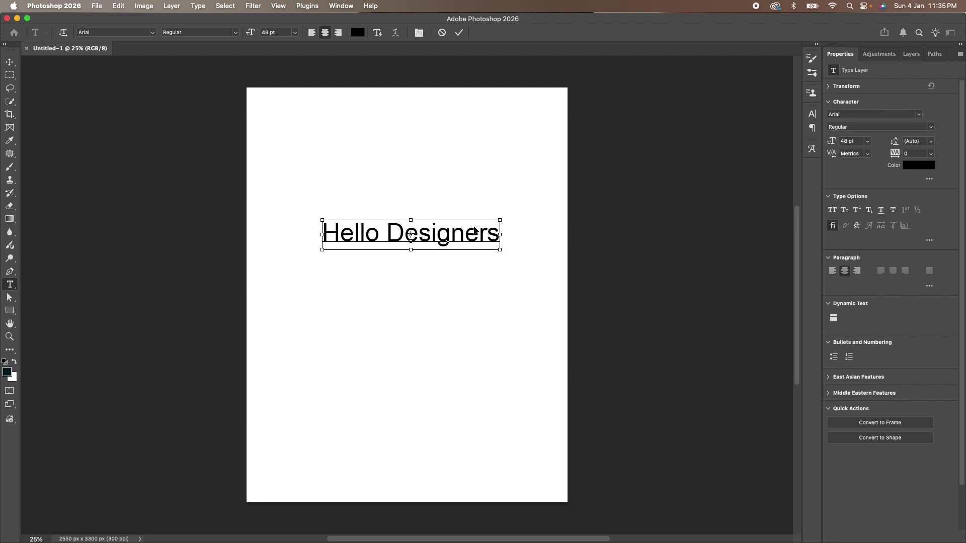
# Select the whole "Hello Designers" text and toggle its selection highlight off and back on
pyautogui.press('super+a')
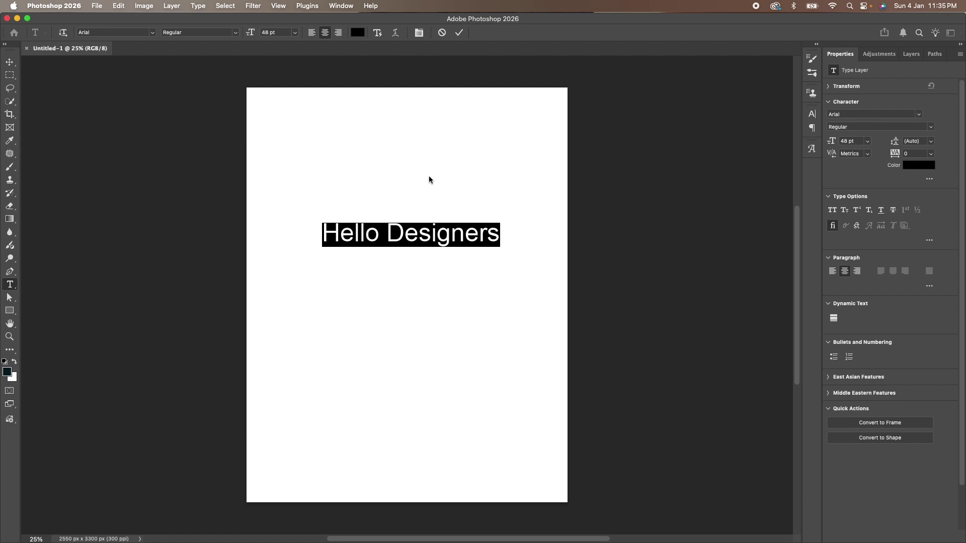
pyautogui.press('super+h')
pyautogui.press('super+shift+u')
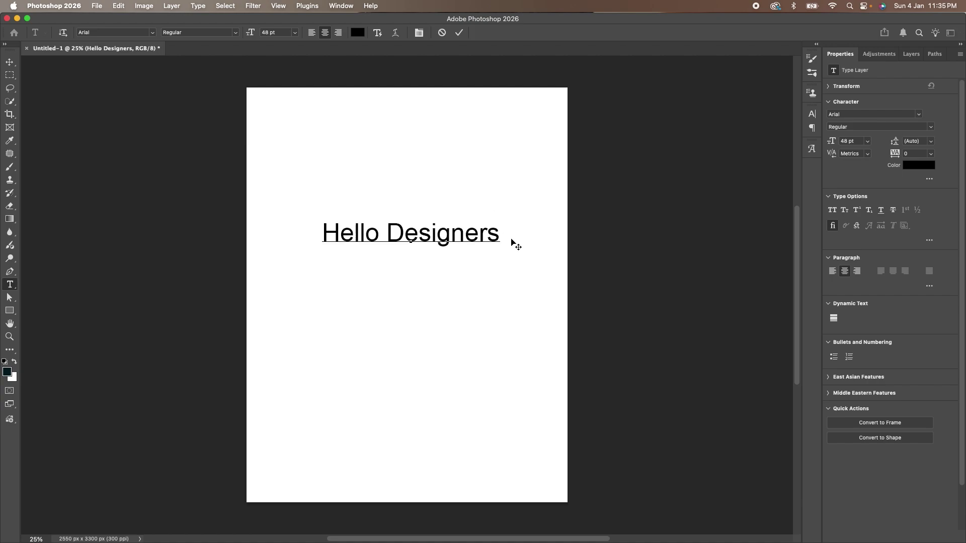
pyautogui.press('super+h')
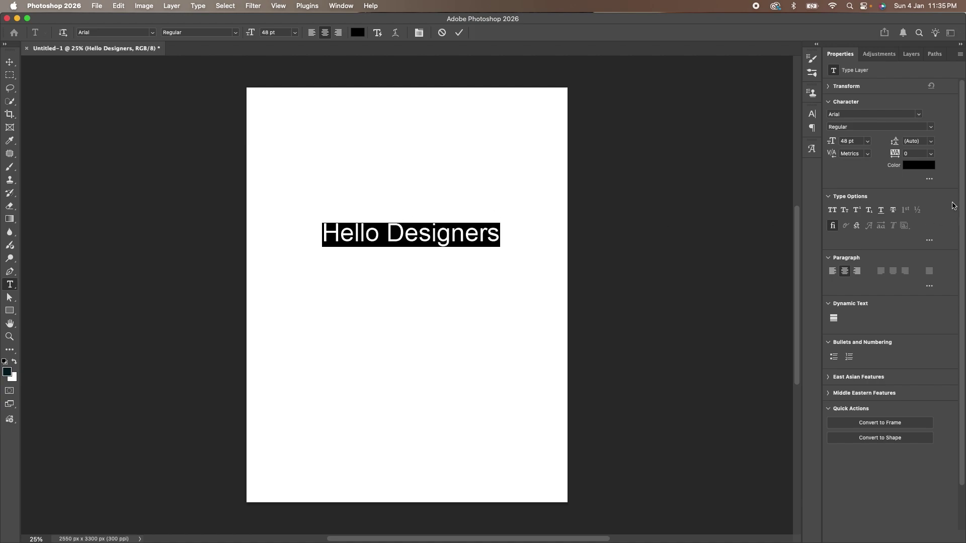
# Change the font of the selected "Hello Designers" text to Autumn in November Regular
pyautogui.click(153, 33)
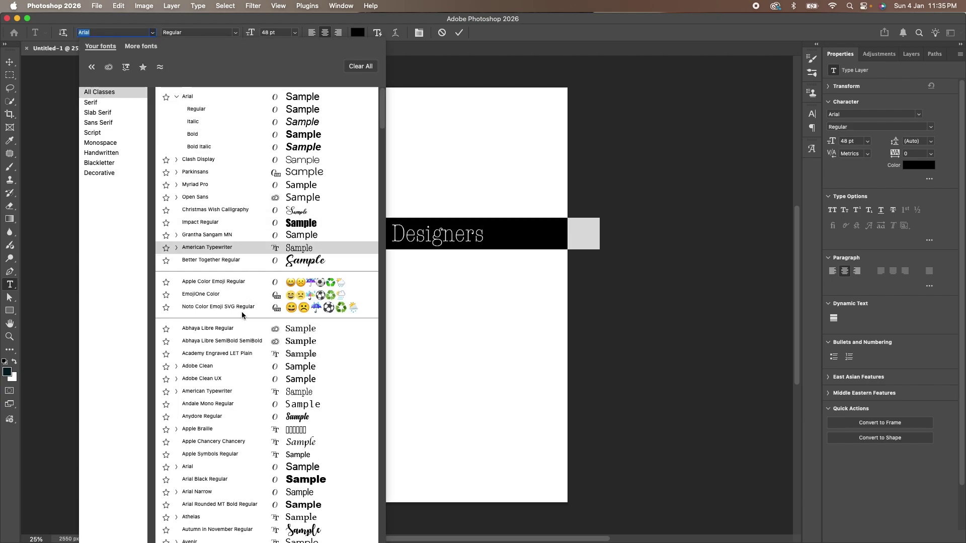
pyautogui.scroll(-2, 226, 352)
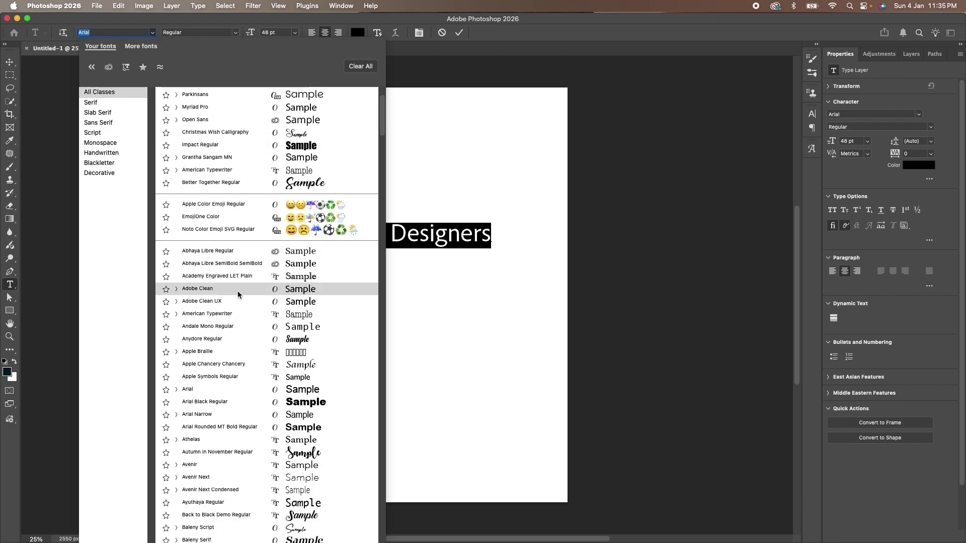
pyautogui.scroll(-6, 241, 282)
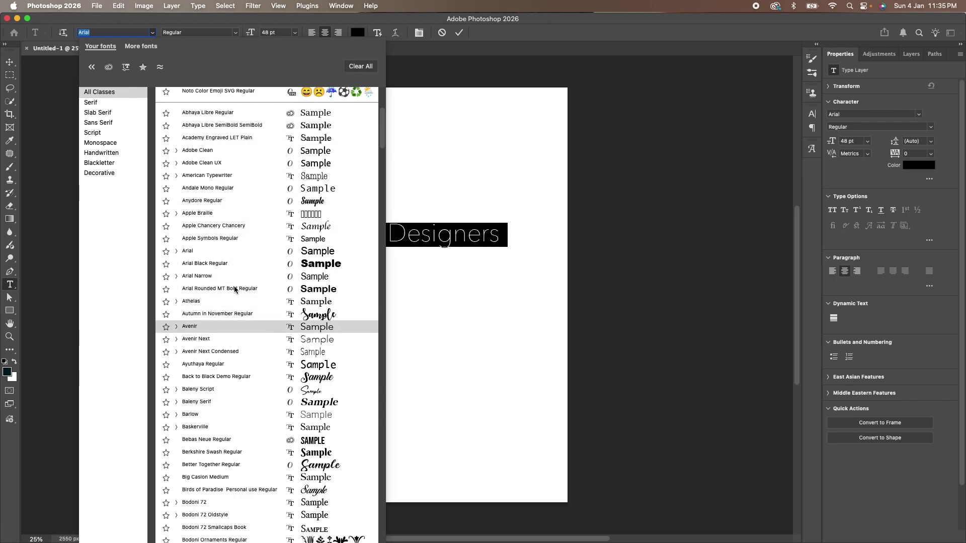
pyautogui.click(237, 313)
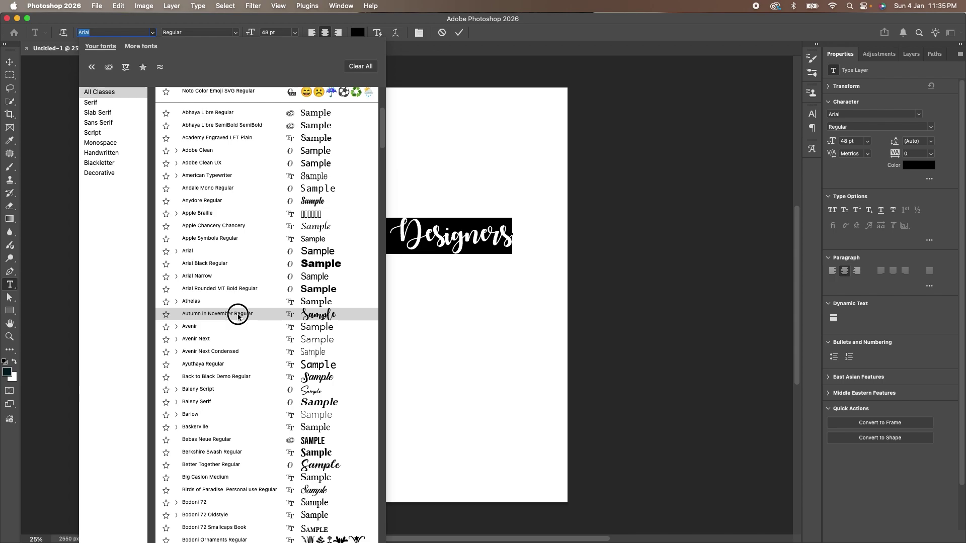
pyautogui.click(370, 241)
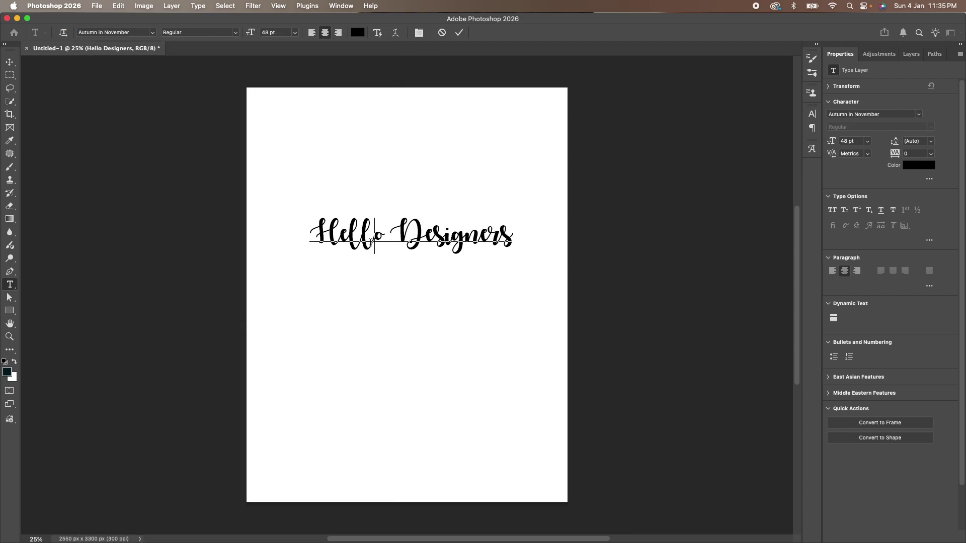
# Select all of the "Hello Designers" text and change its font to Baleny Serif
pyautogui.press('super+a')
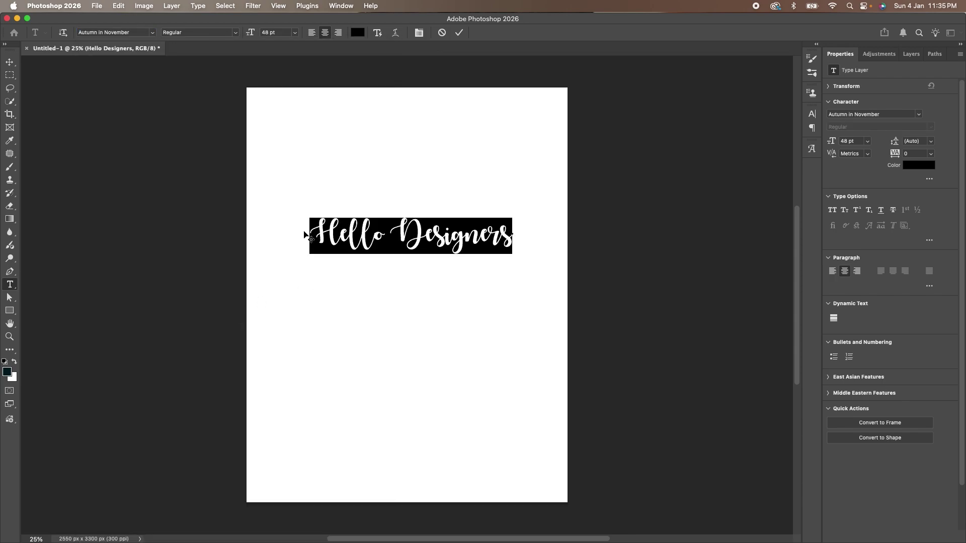
pyautogui.click(153, 32)
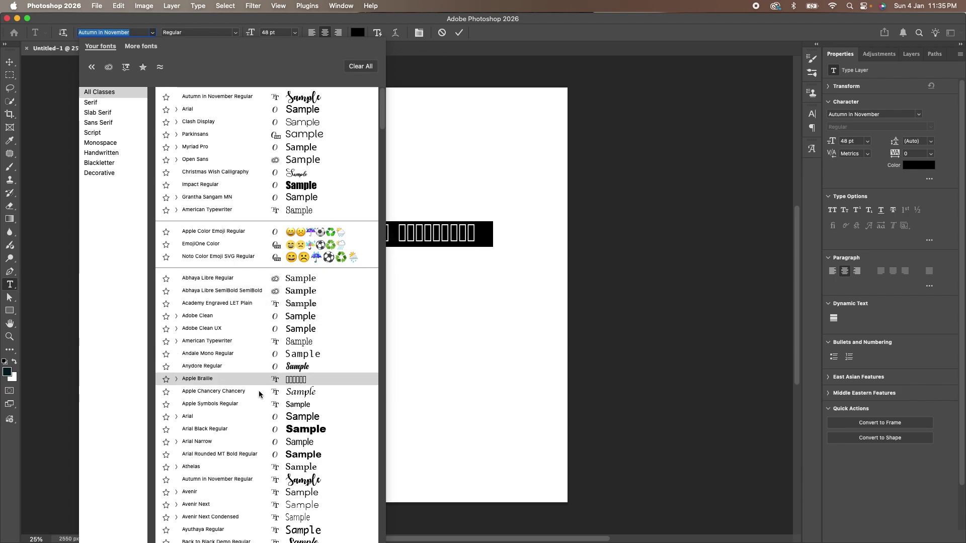
pyautogui.scroll(-8, 259, 394)
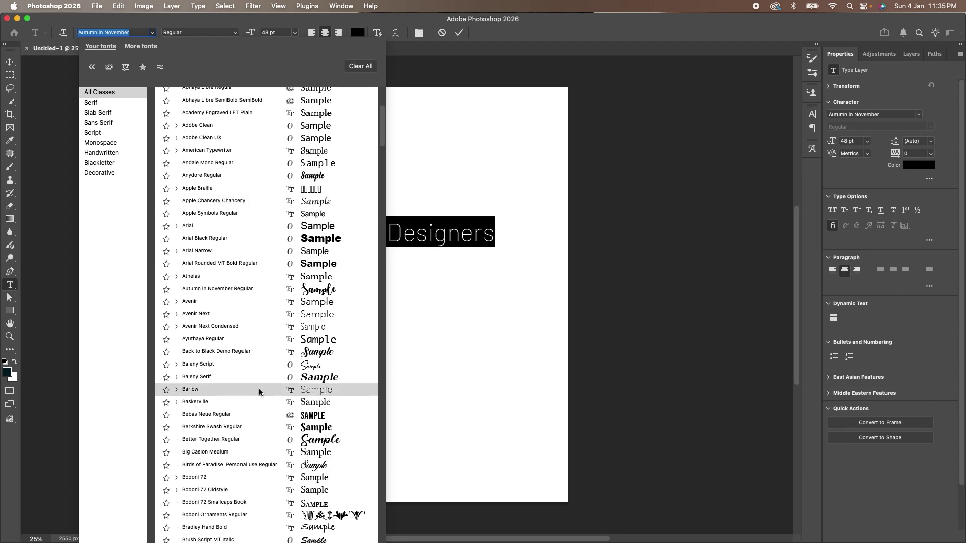
pyautogui.click(259, 377)
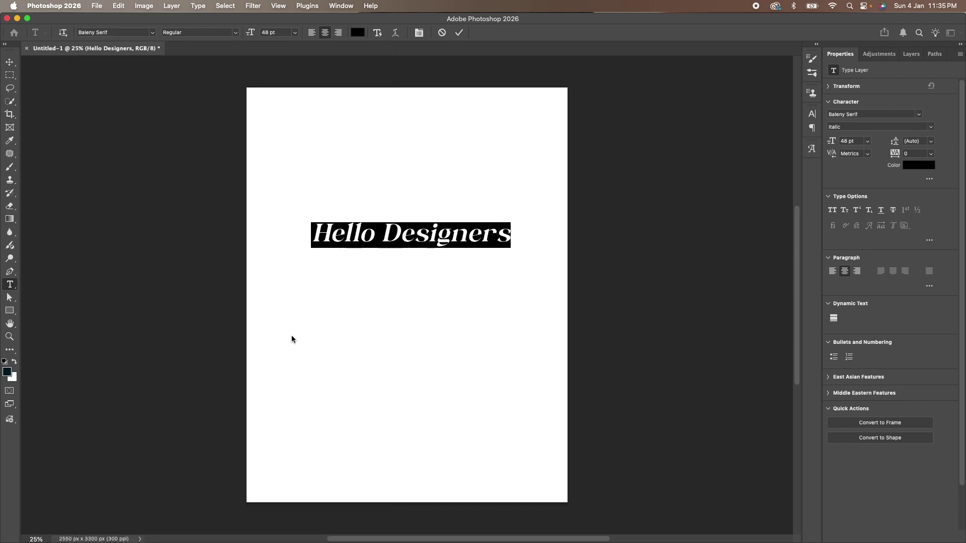
pyautogui.click(377, 231)
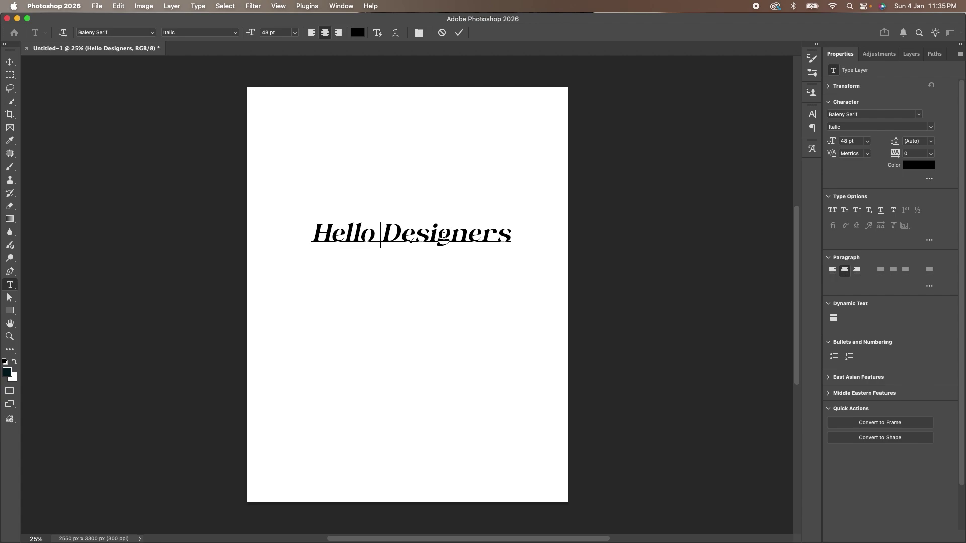
# Select the whole "Hello Designers" text again and set its font to Arial
pyautogui.moveTo(442, 234); pyautogui.dragTo(313, 233)
pyautogui.press('super+a')
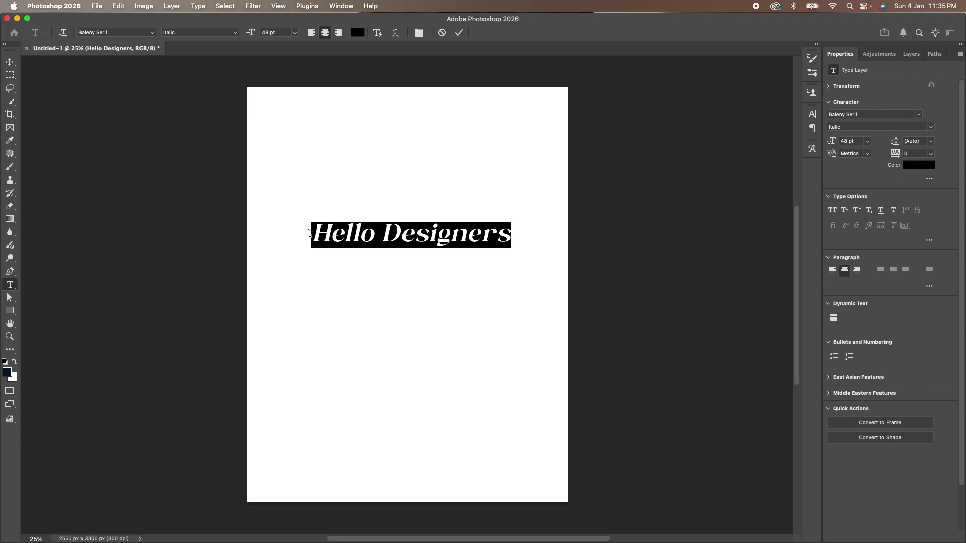
pyautogui.click(127, 33)
pyautogui.click(153, 33)
pyautogui.click(186, 124)
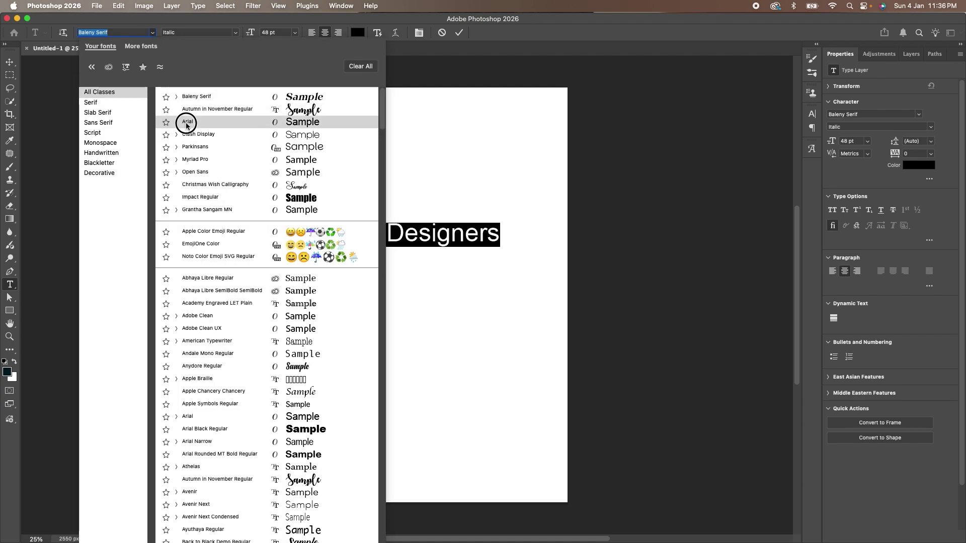
# Try the Bold, Regular and Italic font styles in turn on the "Hello Designers" text
pyautogui.click(236, 34)
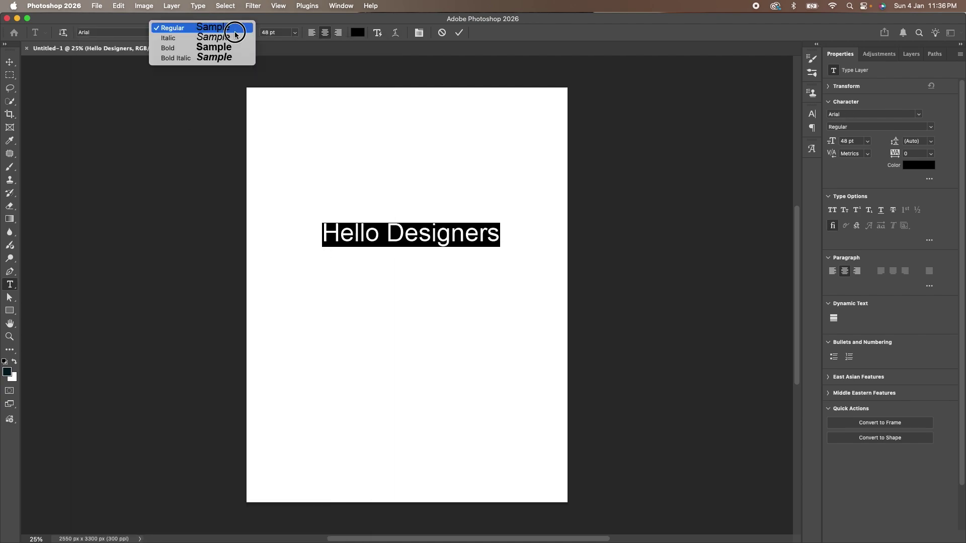
pyautogui.click(224, 48)
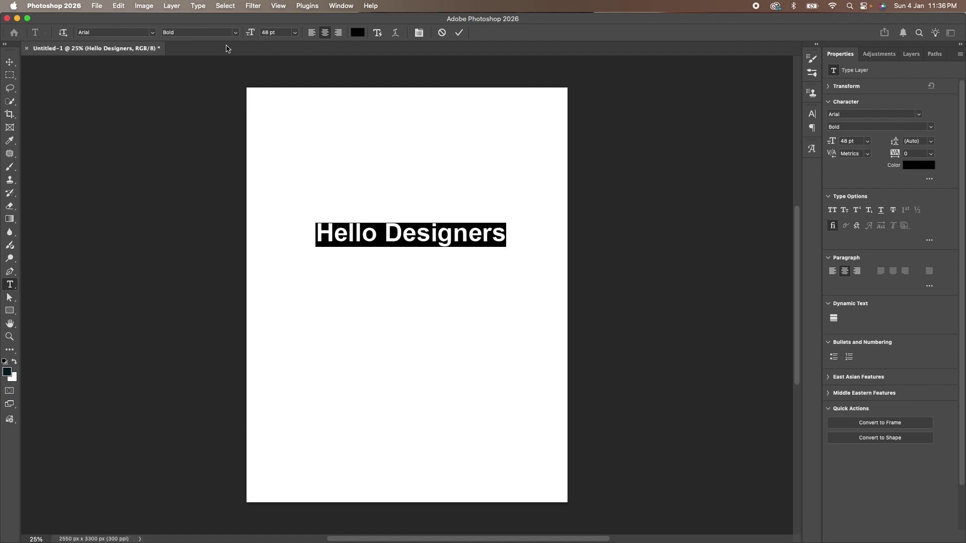
pyautogui.click(221, 32)
pyautogui.click(217, 30)
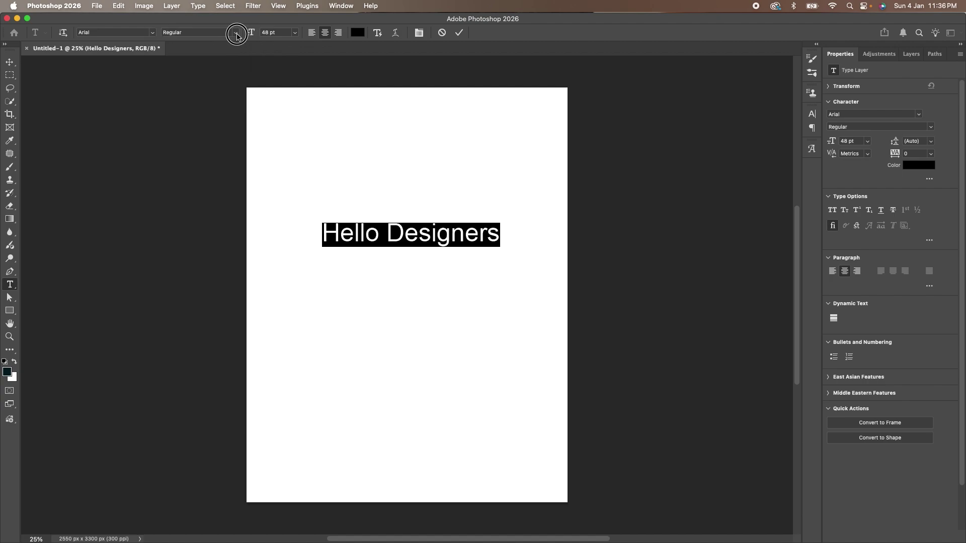
pyautogui.click(233, 32)
pyautogui.click(233, 38)
# Apply the Bold style to the "Hello Designers" text and switch it to Bold Italic
pyautogui.click(237, 34)
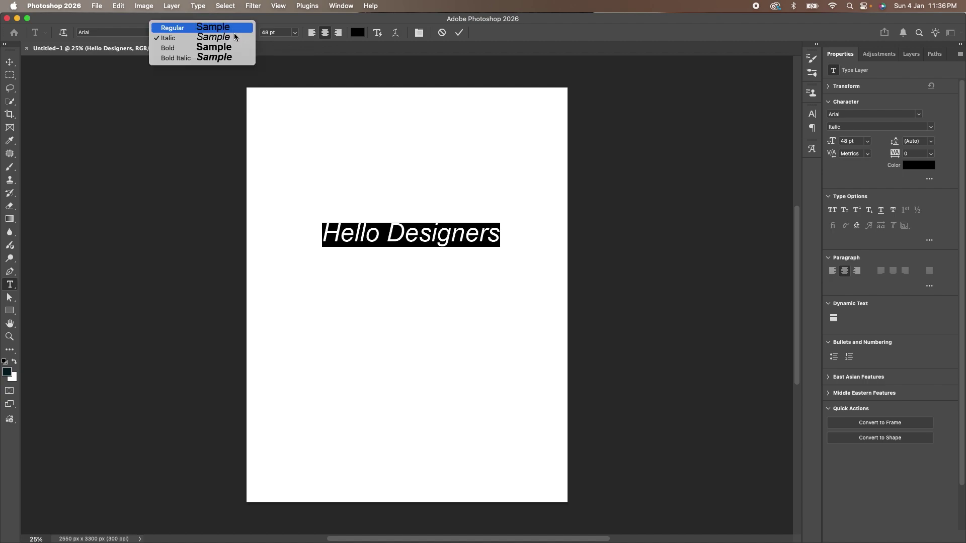
pyautogui.click(234, 48)
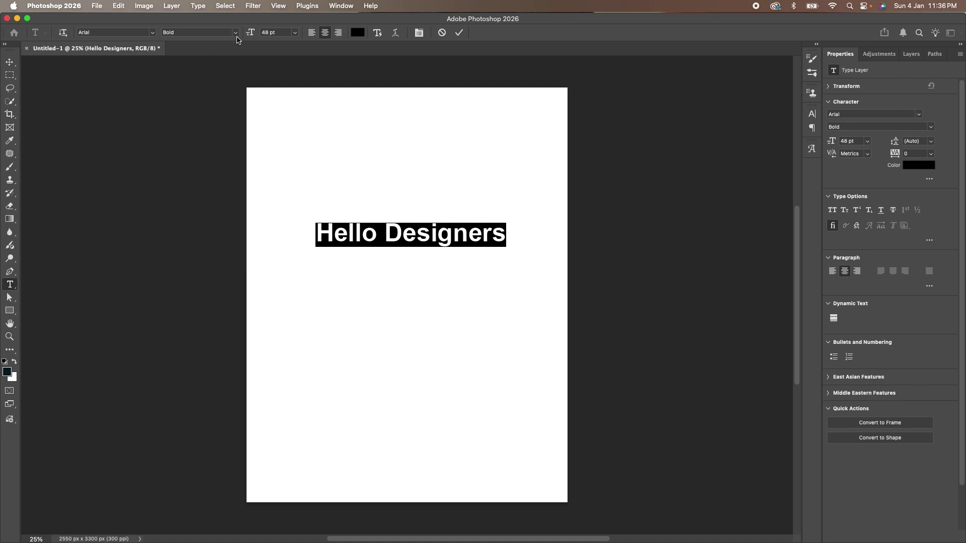
pyautogui.click(235, 35)
pyautogui.click(230, 57)
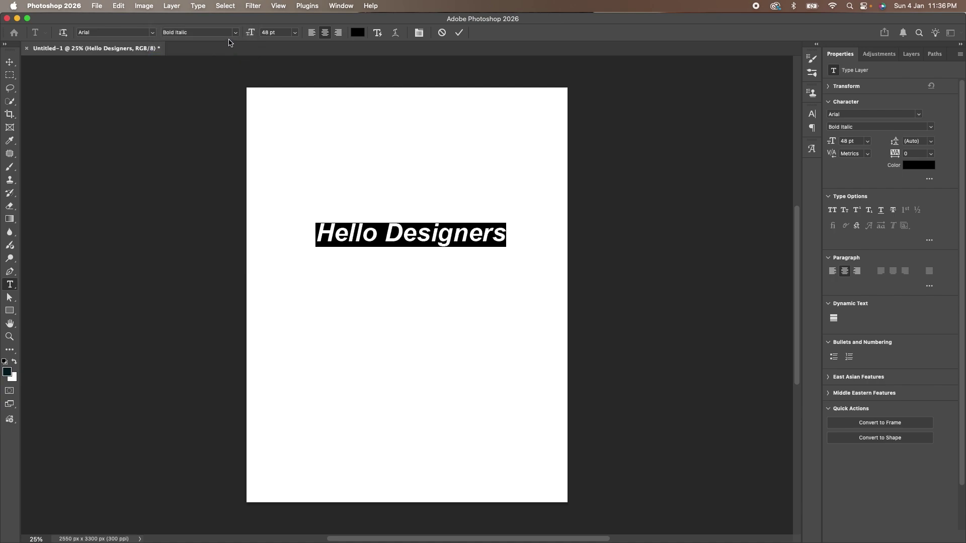
# Set the "Hello Designers" text to the Regular style and try font sizes of 150 pt and 10 pt
pyautogui.click(238, 35)
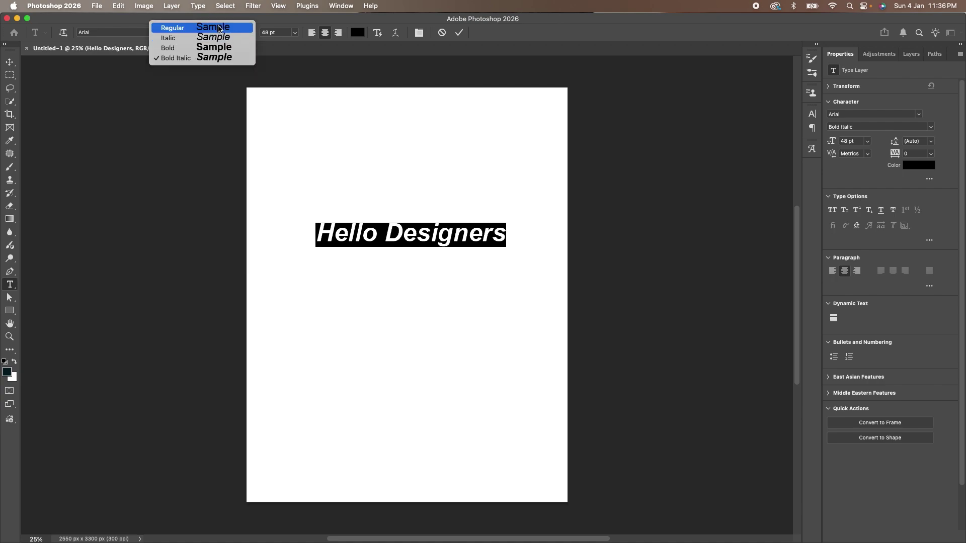
pyautogui.click(221, 27)
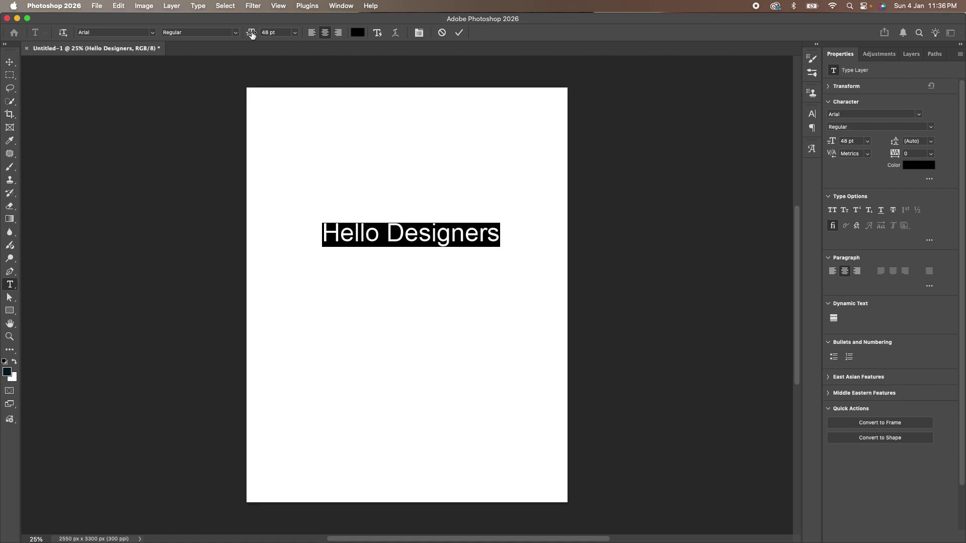
pyautogui.click(294, 33)
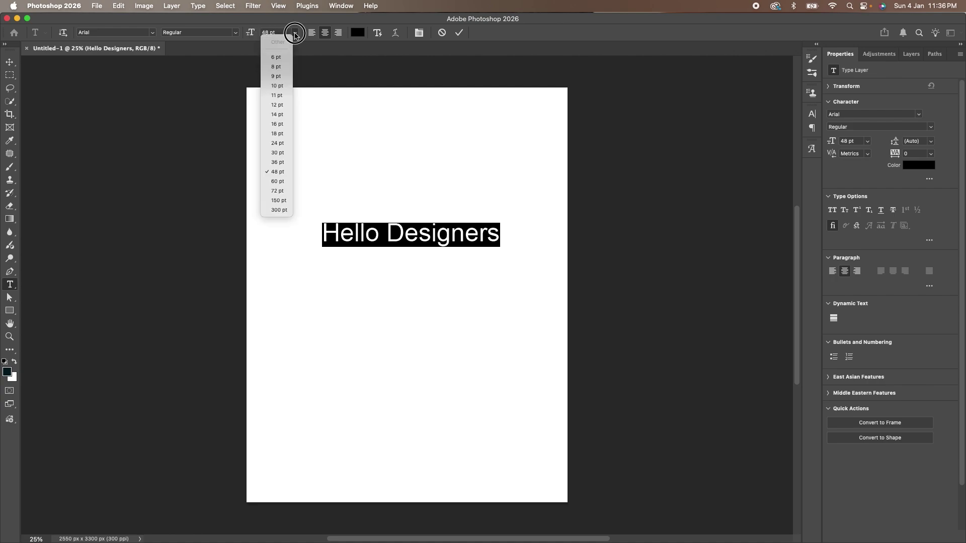
pyautogui.click(287, 200)
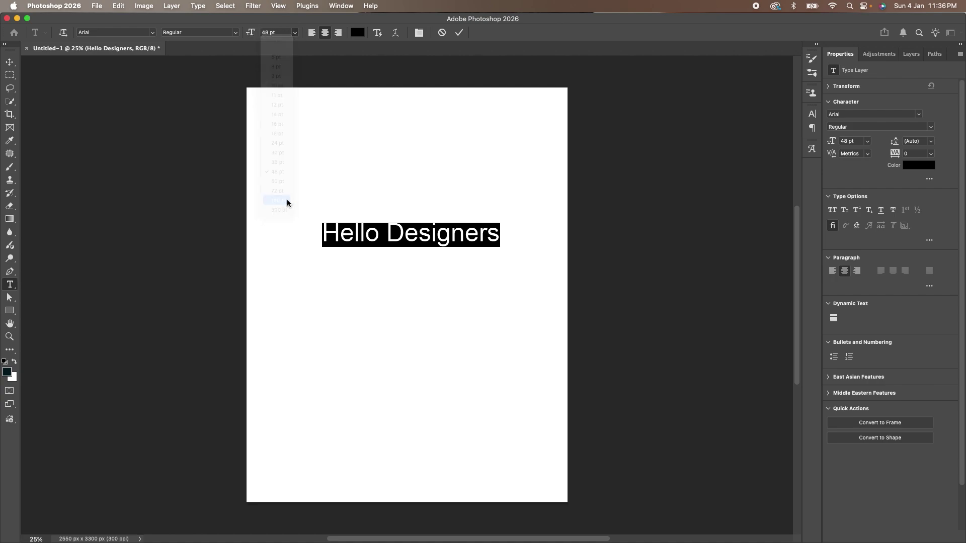
pyautogui.click(296, 33)
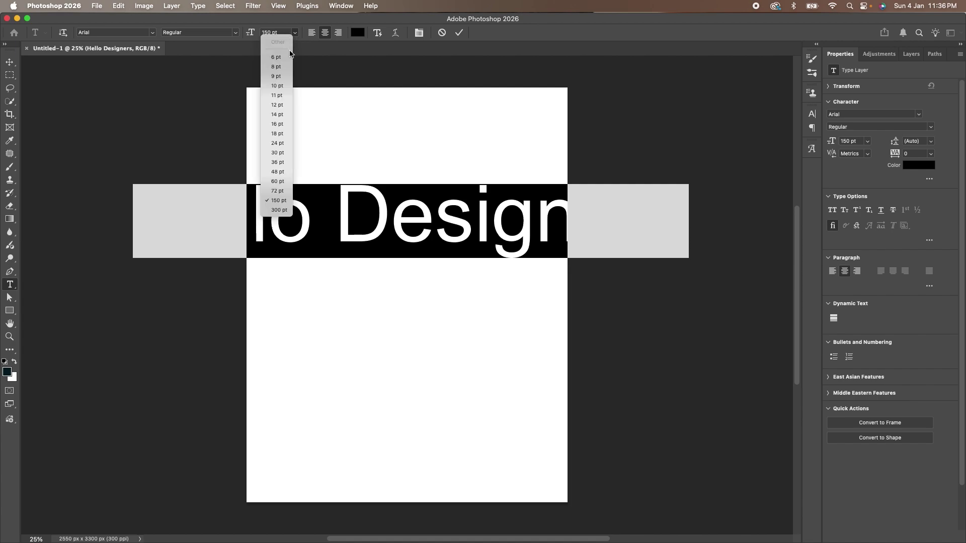
pyautogui.click(278, 86)
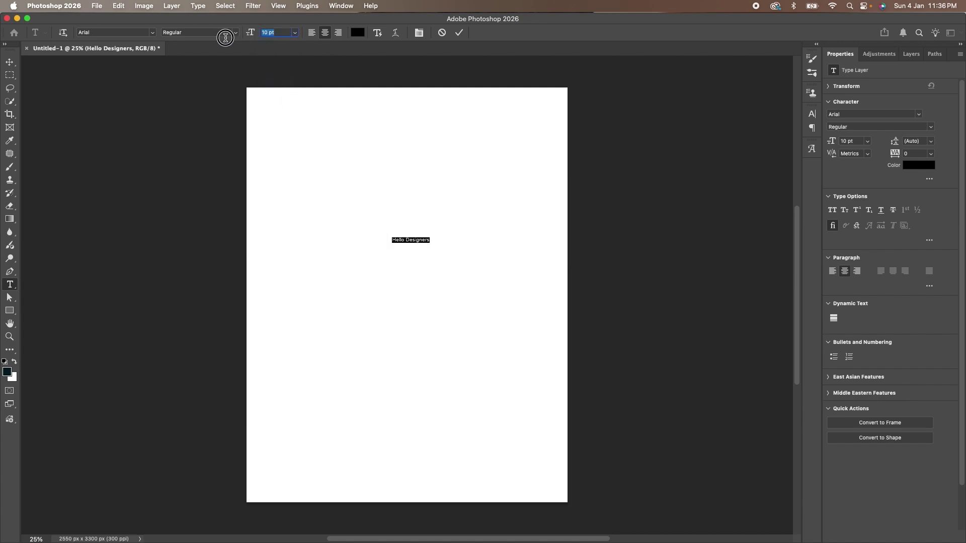
# Set the text's font size to 24 pt and scrub it up to about 79 pt
pyautogui.write('24')
pyautogui.press('Return')
pyautogui.moveTo(250, 33); pyautogui.dragTo(277, 40)
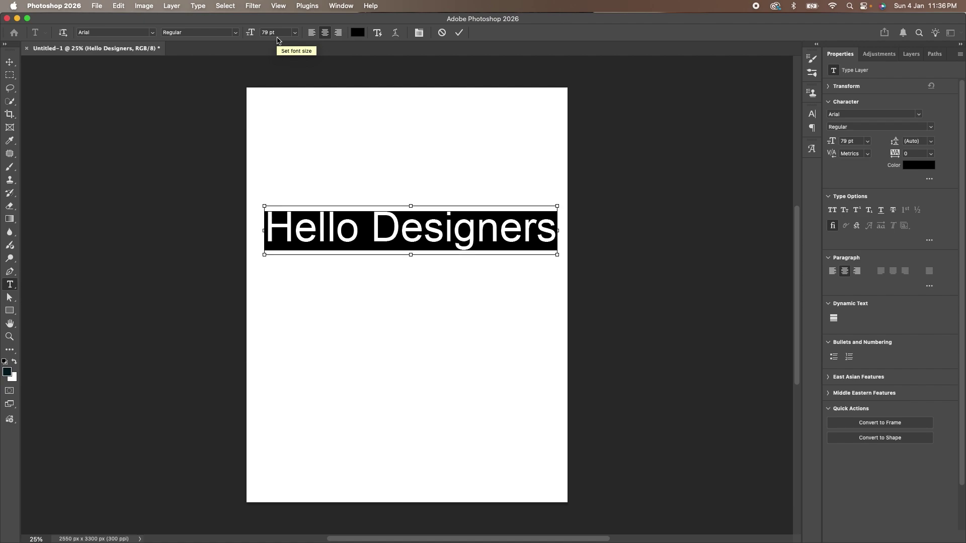
# Reduce the font size of the "Hello Designers" text in small increments to 54 pt
pyautogui.hotkey('shift', 'alt', ',')
pyautogui.hotkey('shift', 'alt', ',')
pyautogui.hotkey('shift', 'alt', ',')
pyautogui.hotkey('shift', 'alt', ',')
pyautogui.hotkey('shift', 'alt', ',')
pyautogui.hotkey('shift', 'alt', ',')
pyautogui.hotkey('shift', 'alt', ',')
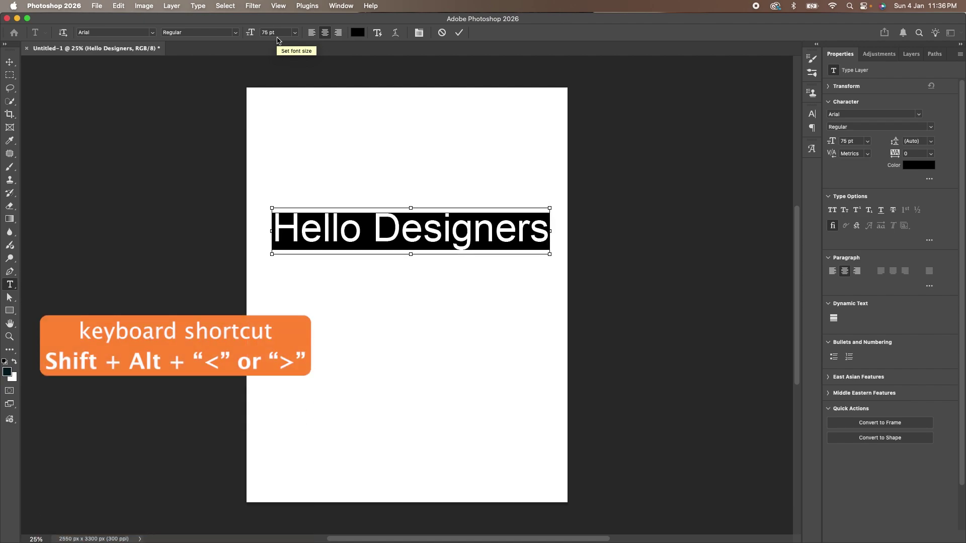
pyautogui.hotkey('shift', 'alt', ',')
pyautogui.hotkey('shift', 'alt', ',')
pyautogui.hotkey('shift', 'alt', ',')
pyautogui.hotkey('shift', 'alt', ',')
pyautogui.hotkey('shift', 'alt', ',')
pyautogui.hotkey('shift', 'alt', ',')
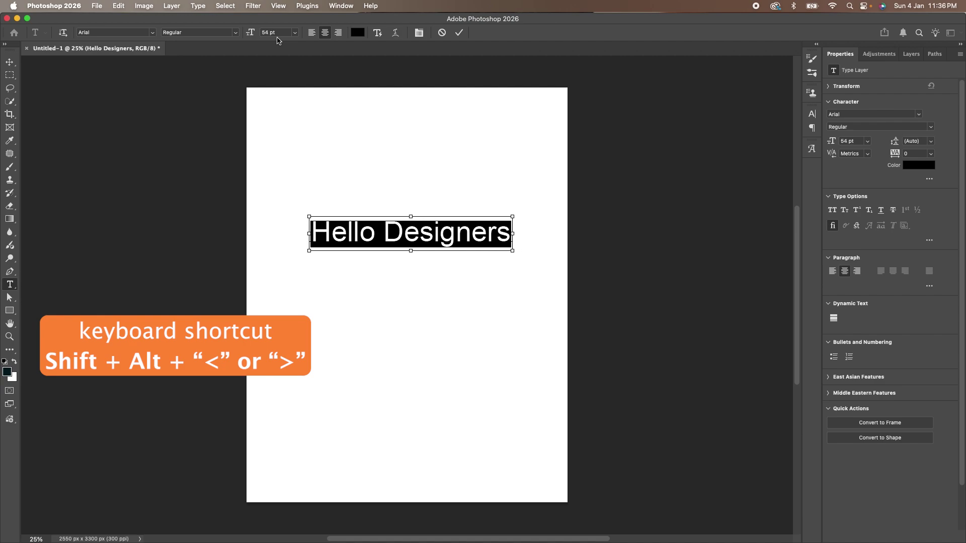
# Increase the font size of the selected text in small increments to 67 pt
pyautogui.hotkey('shift', 'alt', '.')
pyautogui.hotkey('shift', 'alt', '.')
pyautogui.hotkey('shift', 'alt', '.')
pyautogui.hotkey('shift', 'alt', '.')
pyautogui.hotkey('shift', 'alt', '.')
pyautogui.hotkey('shift', 'alt', '.')
pyautogui.hotkey('shift', 'alt', '.')
pyautogui.hotkey('shift', 'alt', '.')
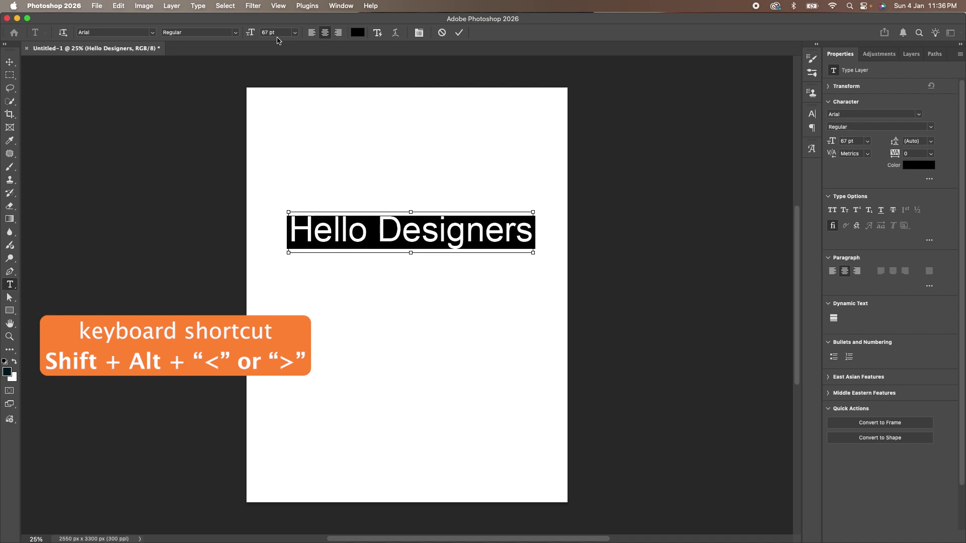
# Reduce the selected text's font size to 61 pt and enlarge it again to 68 pt in small increments
pyautogui.hotkey('shift', 'alt', ',')
pyautogui.hotkey('shift', 'alt', ',')
pyautogui.hotkey('shift', 'alt', ',')
pyautogui.hotkey('shift', 'alt', ',')
pyautogui.hotkey('shift', 'alt', ',')
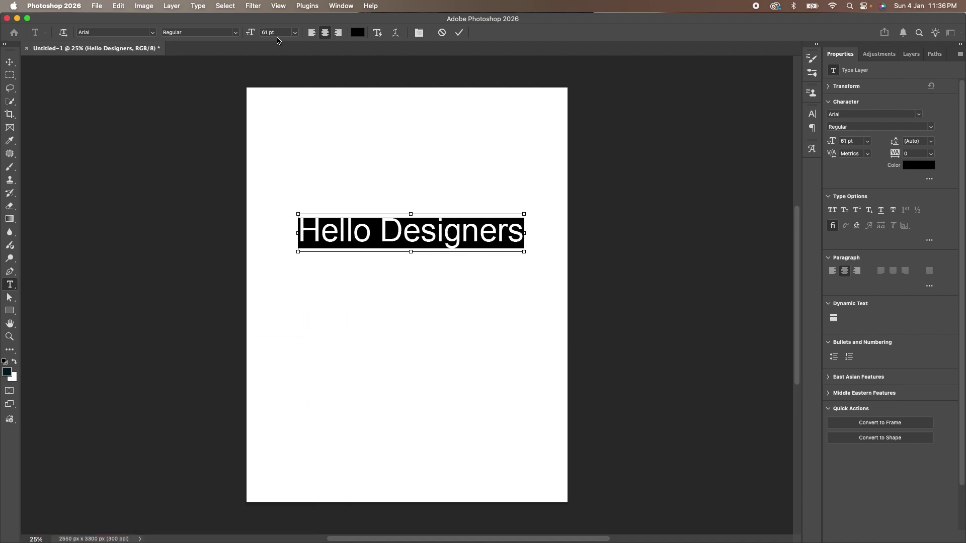
pyautogui.hotkey('shift', 'alt', '.')
pyautogui.hotkey('shift', 'alt', '.')
pyautogui.hotkey('shift', 'alt', '.')
pyautogui.hotkey('shift', 'alt', '.')
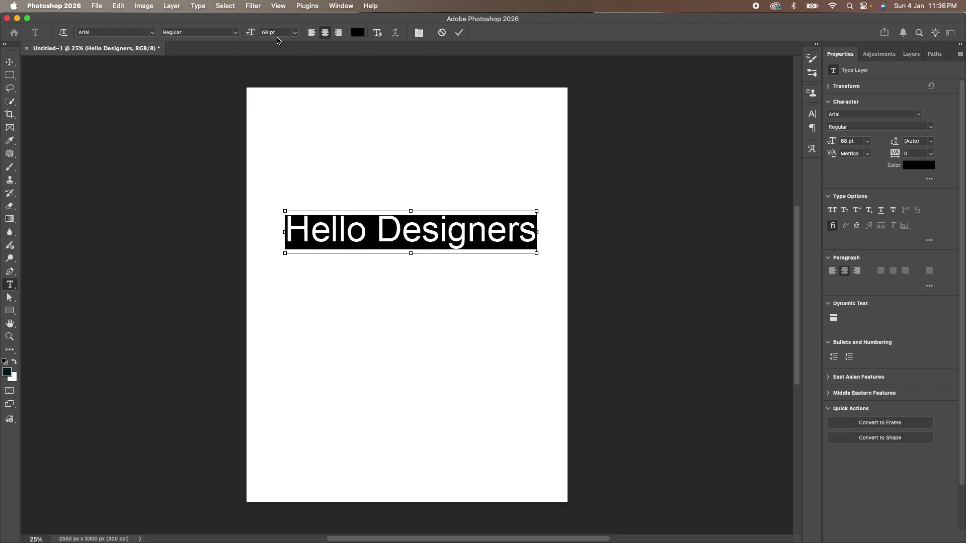
# Reduce the font size of the "Hello Designers" text in small increments to 59 pt
pyautogui.hotkey('shift', 'alt', ',')
pyautogui.hotkey('shift', 'alt', ',')
pyautogui.hotkey('shift', 'alt', ',')
pyautogui.hotkey('shift', 'alt', ',')
pyautogui.hotkey('shift', 'alt', ',')
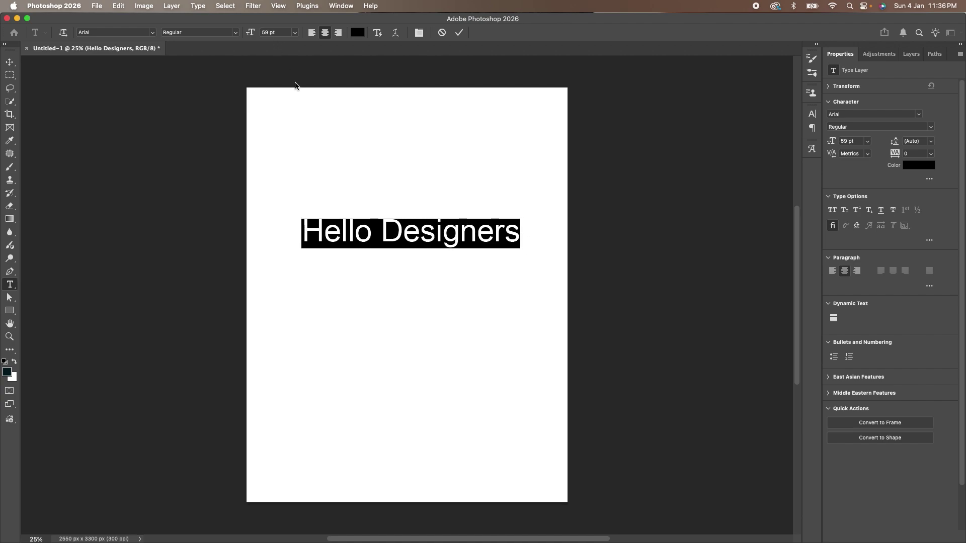
# Select the whole "Hello Designers" text and try left, center and right alignment, returning it to center
pyautogui.click(434, 232)
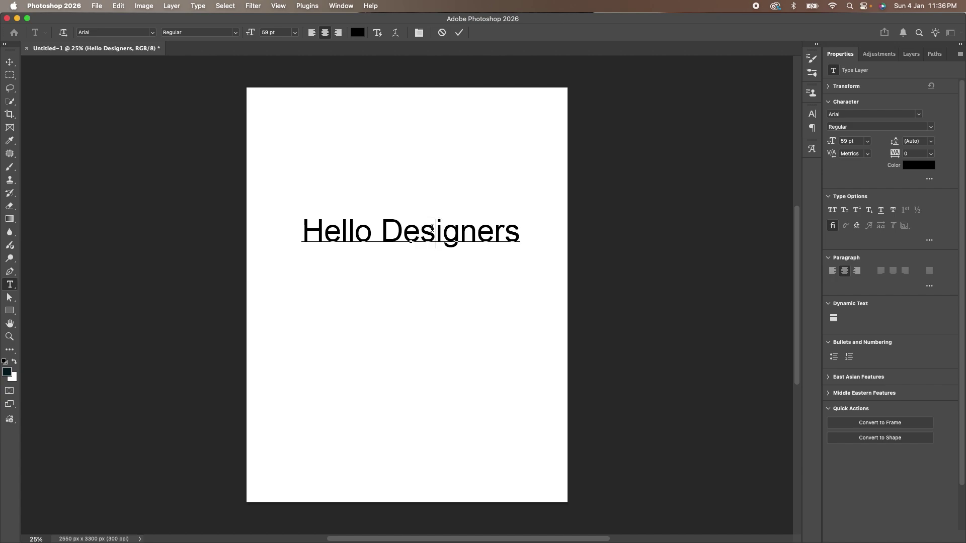
pyautogui.press('super+a')
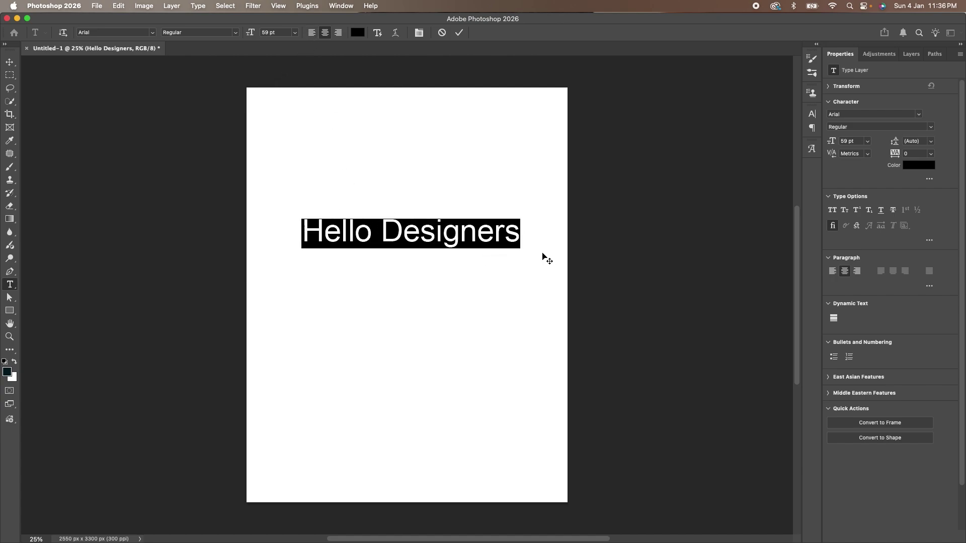
pyautogui.click(312, 33)
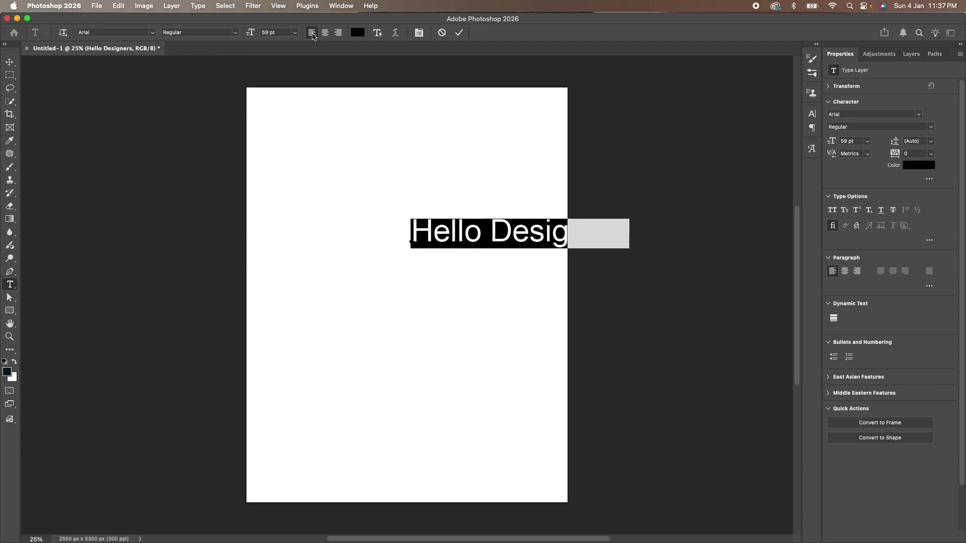
pyautogui.click(325, 33)
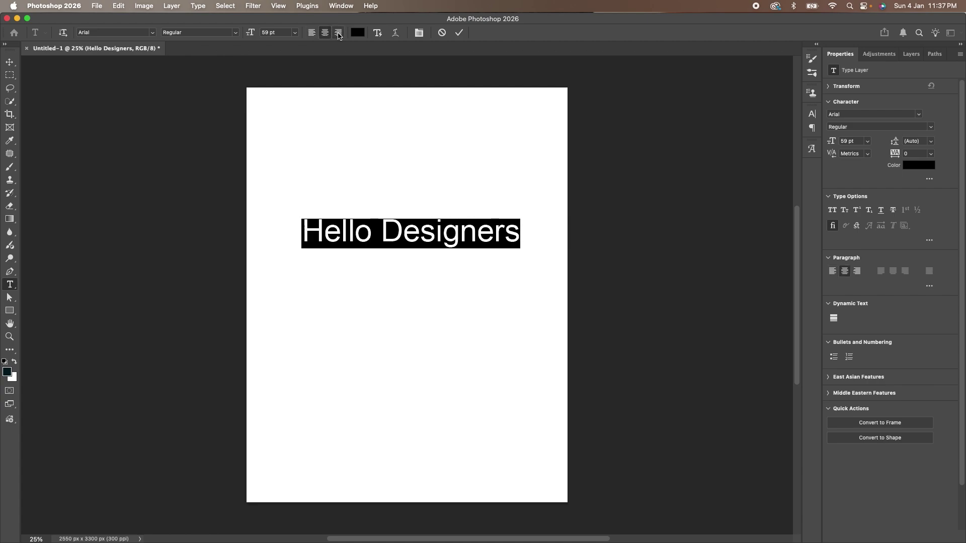
pyautogui.click(339, 33)
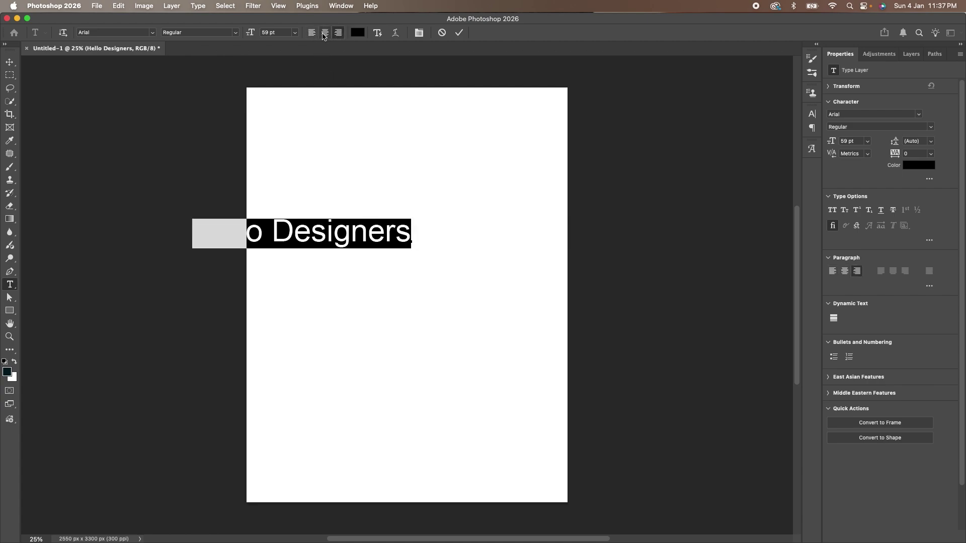
pyautogui.click(324, 36)
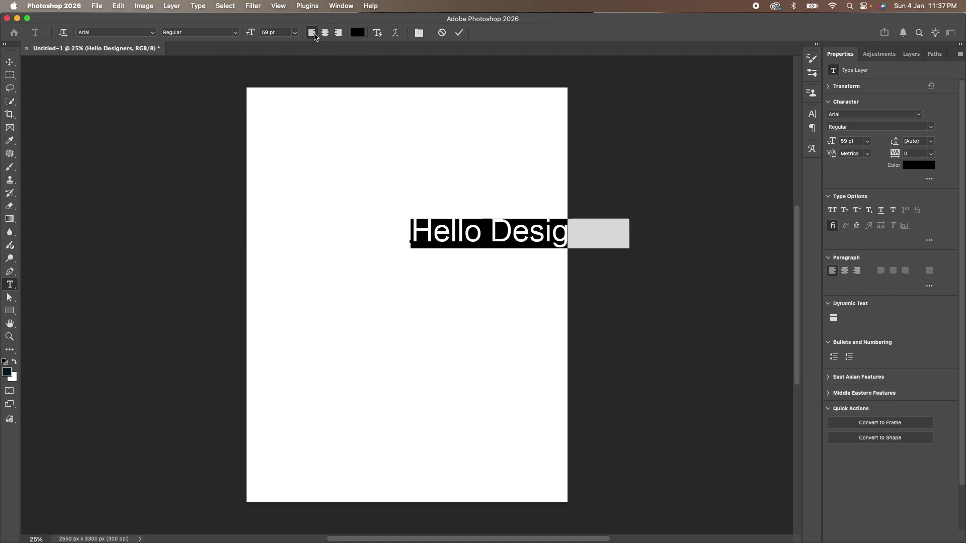
# Select the whole text and change its color to blue, #0303ff
pyautogui.click(345, 228)
pyautogui.tripleClick(356, 233)
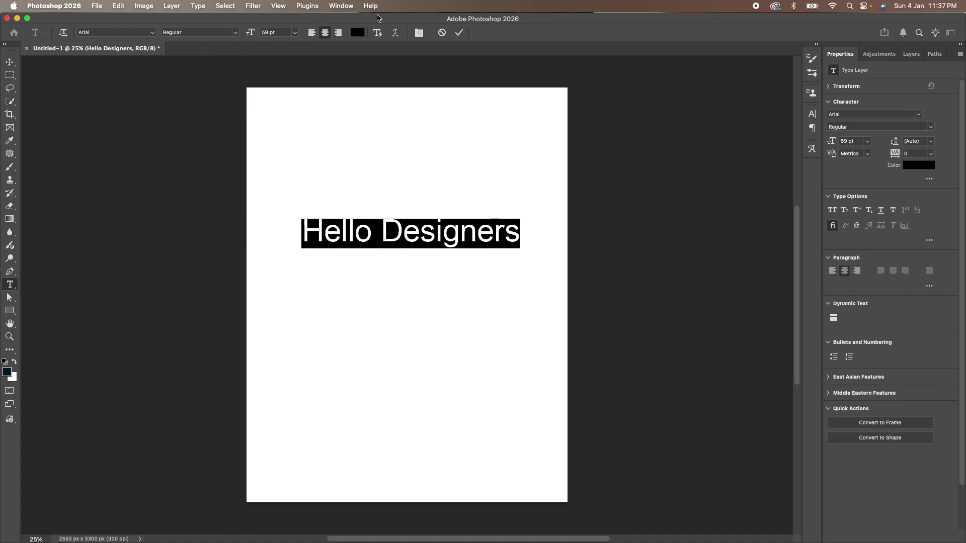
pyautogui.click(358, 33)
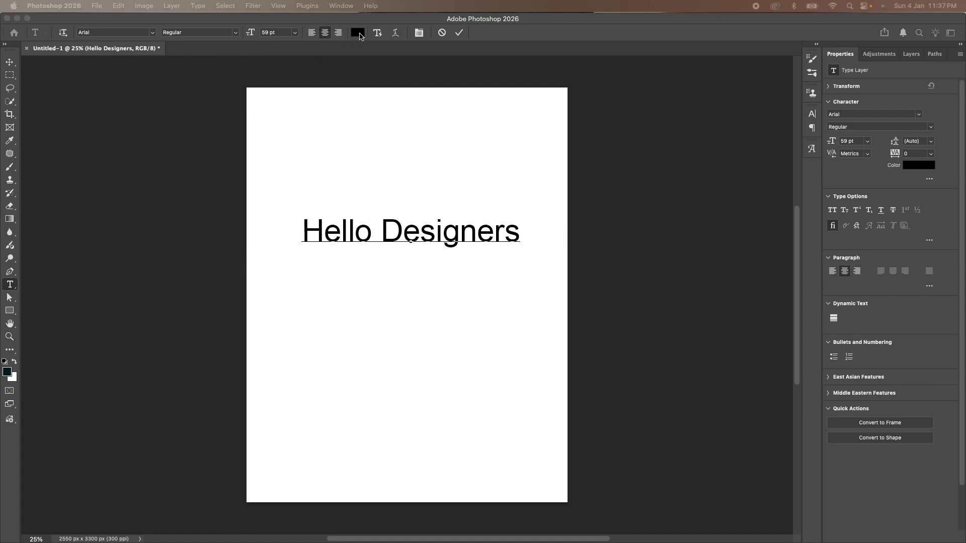
pyautogui.moveTo(680, 140); pyautogui.dragTo(734, 160)
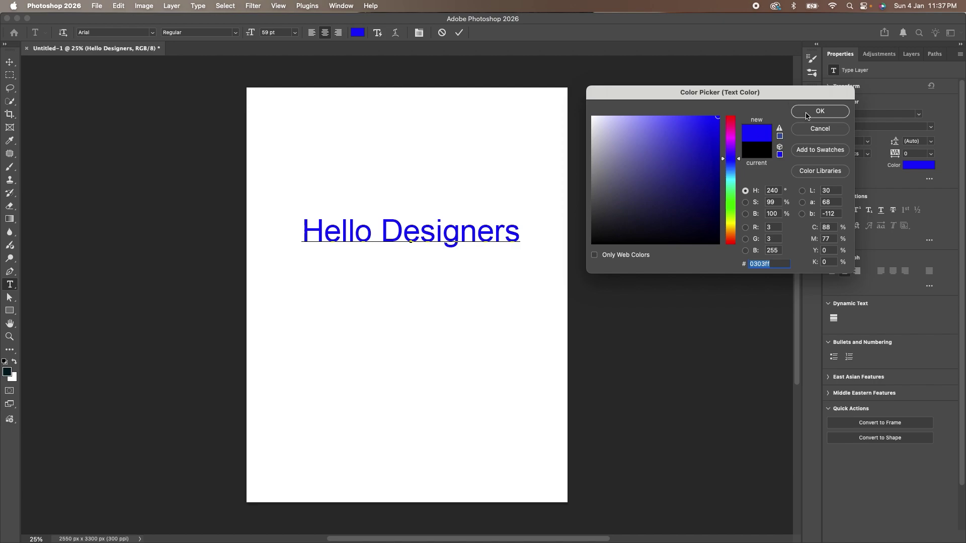
pyautogui.click(805, 112)
# Select all of the blue "Hello Designers" text and try the Arc text warp with a bend of about +47%
pyautogui.click(420, 221)
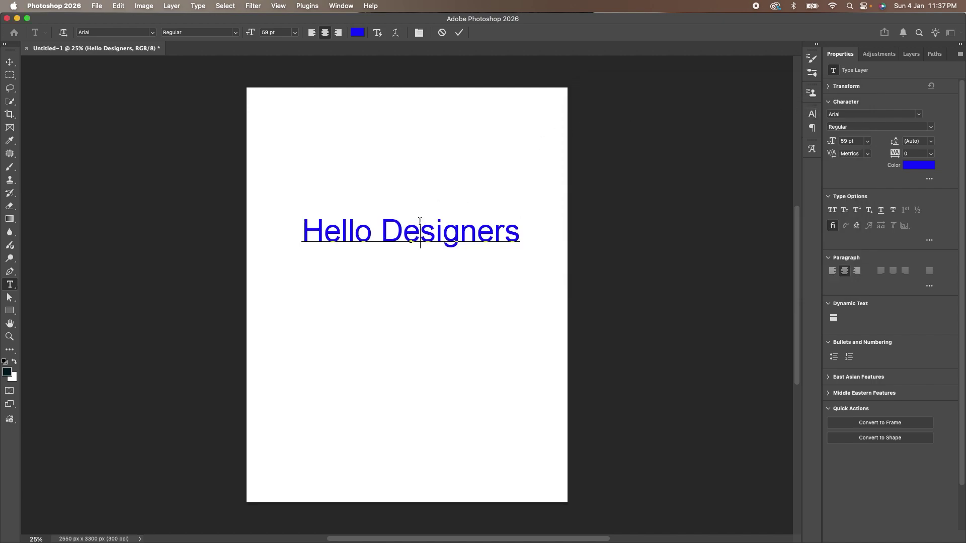
pyautogui.tripleClick(420, 221)
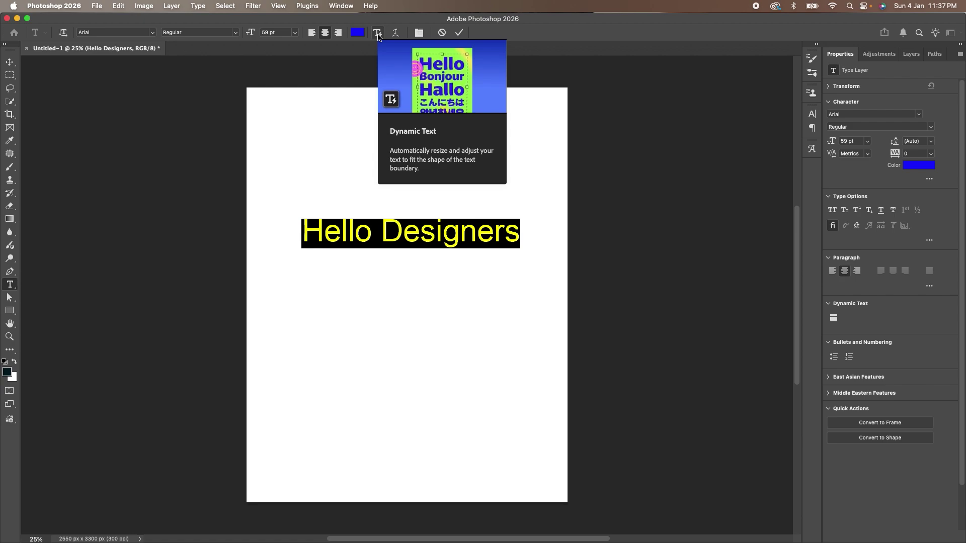
pyautogui.moveTo(380, 232); pyautogui.dragTo(512, 234)
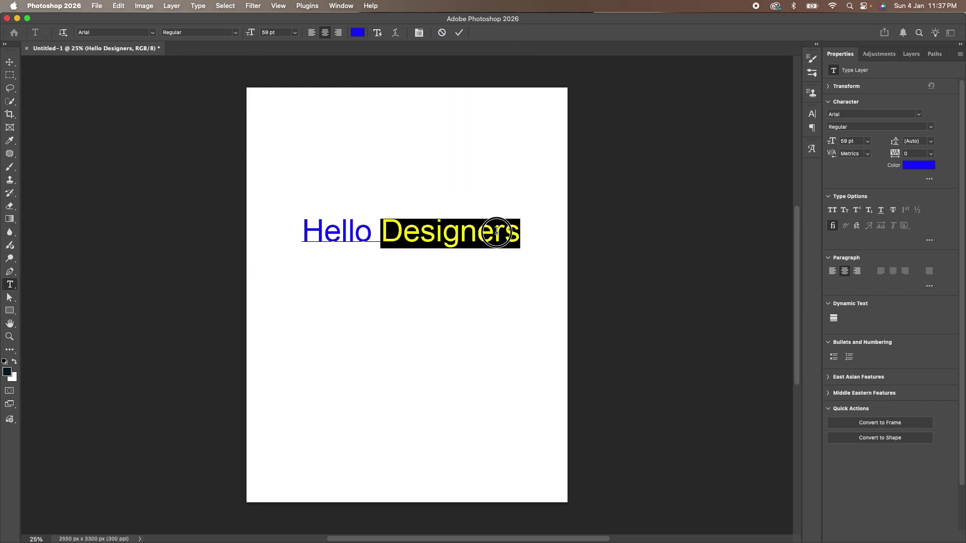
pyautogui.press('super+a')
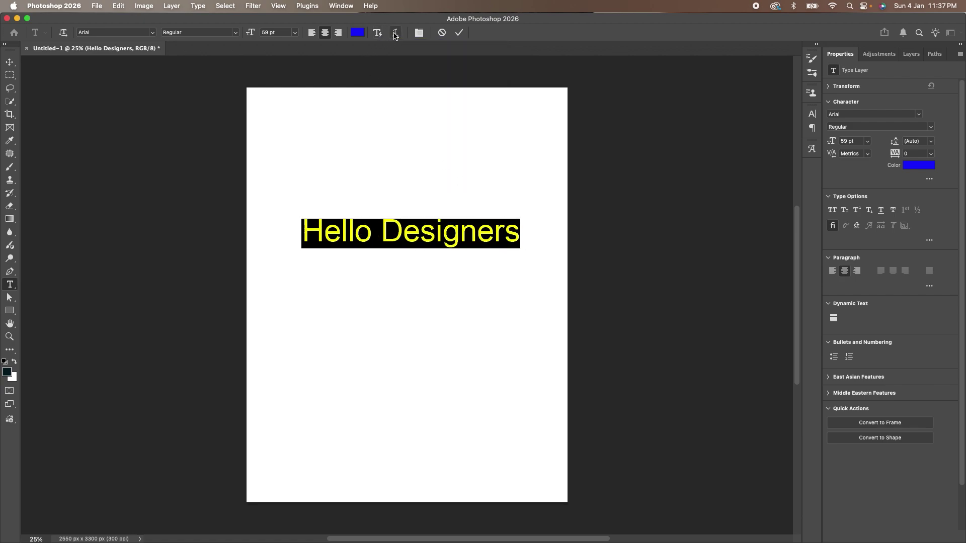
pyautogui.click(378, 33)
pyautogui.click(623, 136)
pyautogui.click(624, 150)
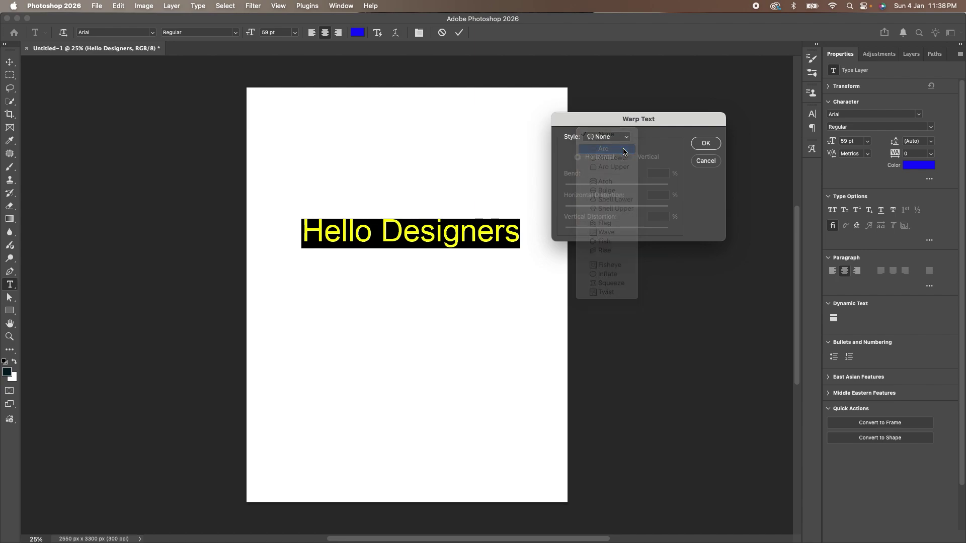
pyautogui.moveTo(643, 188)
pyautogui.mouseDown()
pyautogui.moveTo(581, 187)
pyautogui.moveTo(664, 194)
pyautogui.moveTo(597, 184)
pyautogui.moveTo(651, 185)
pyautogui.moveTo(640, 184)
pyautogui.mouseUp()
# Try the Arc Lower warp style and the Arc Upper style with a bend of about -17% on the text
pyautogui.click(625, 138)
pyautogui.click(619, 144)
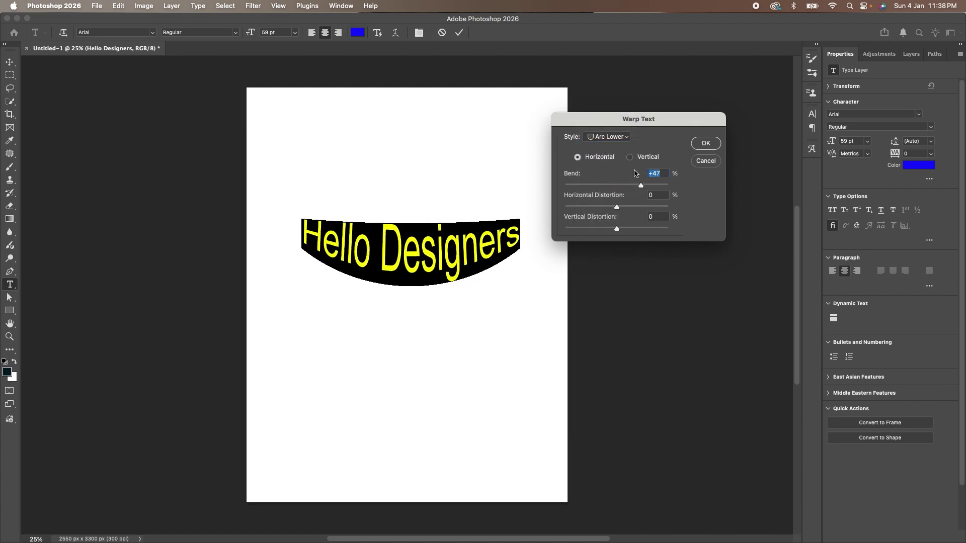
pyautogui.click(628, 139)
pyautogui.click(616, 145)
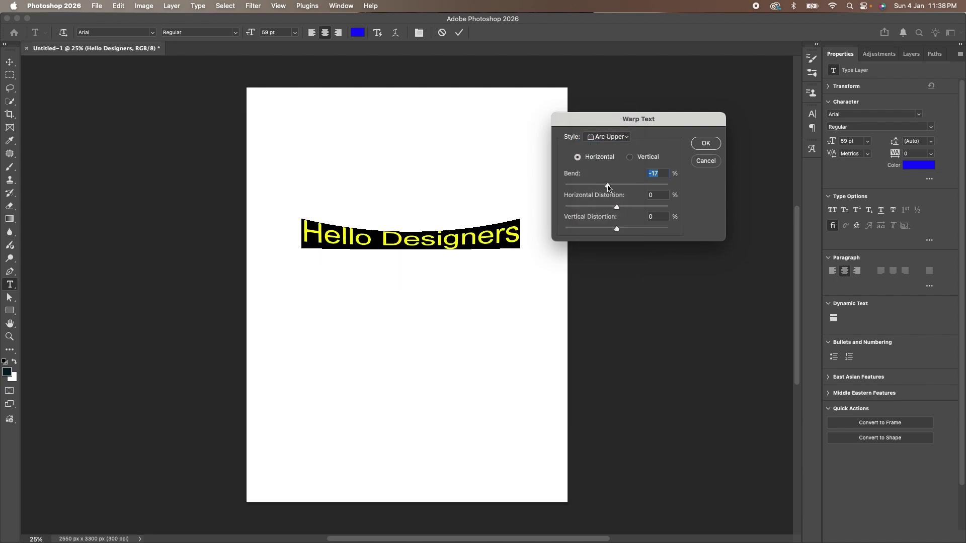
# Try the Flag warp style with a bend of -82% on the text and cancel the text warp
pyautogui.click(617, 139)
pyautogui.click(615, 159)
pyautogui.moveTo(600, 184); pyautogui.dragTo(573, 184)
pyautogui.click(606, 136)
pyautogui.click(607, 168)
pyautogui.click(623, 137)
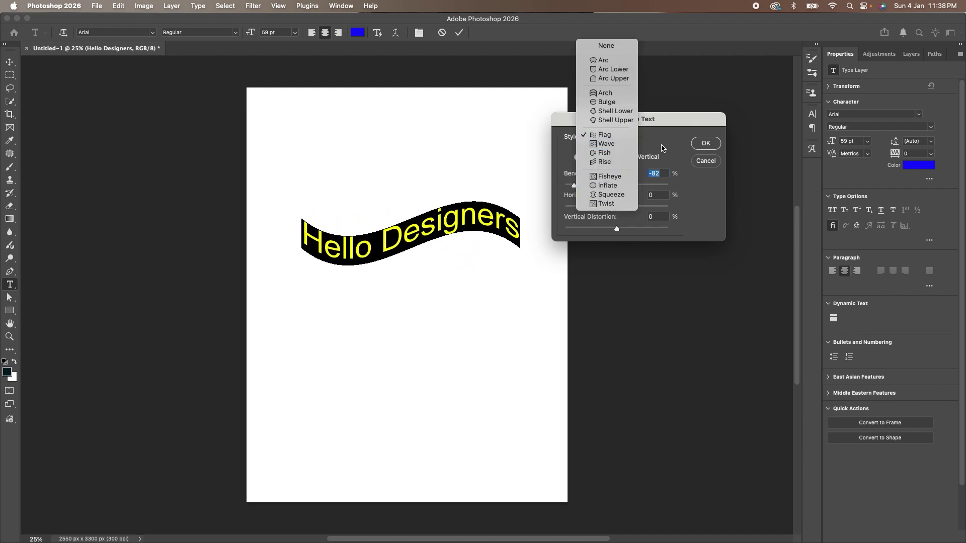
pyautogui.click(679, 134)
pyautogui.moveTo(647, 119); pyautogui.dragTo(619, 70)
pyautogui.click(672, 111)
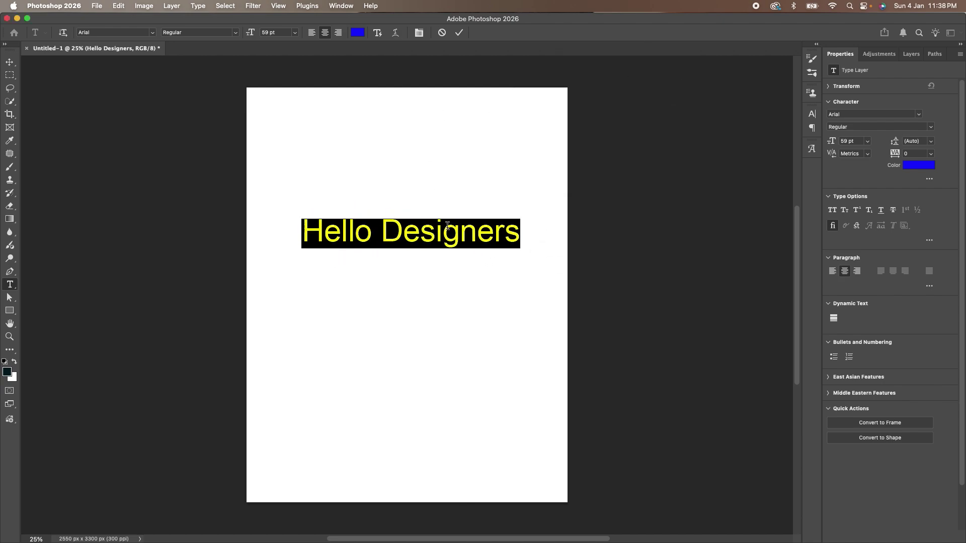
# Open the Character panel, collapse and reopen it, and place the text cursor inside "Hello Designers"
pyautogui.click(419, 33)
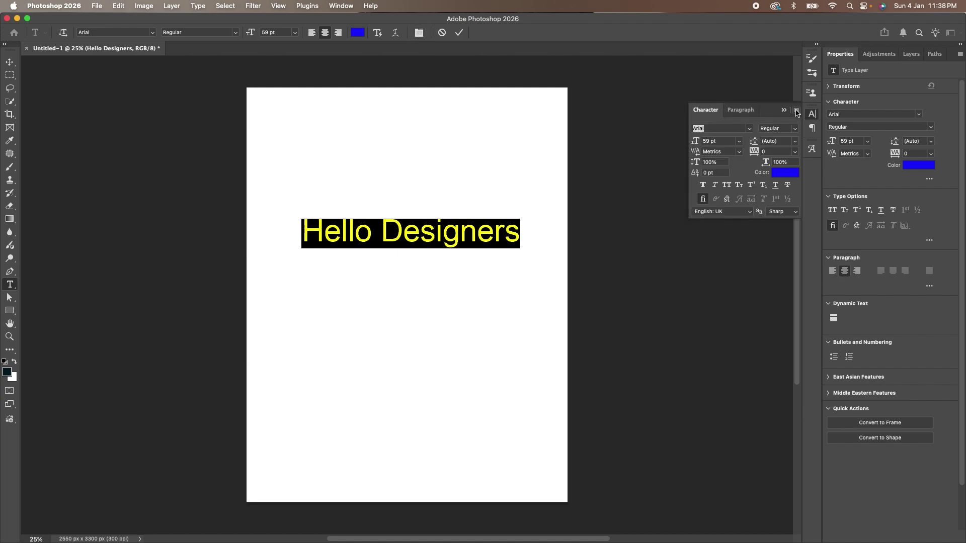
pyautogui.click(782, 111)
pyautogui.click(342, 5)
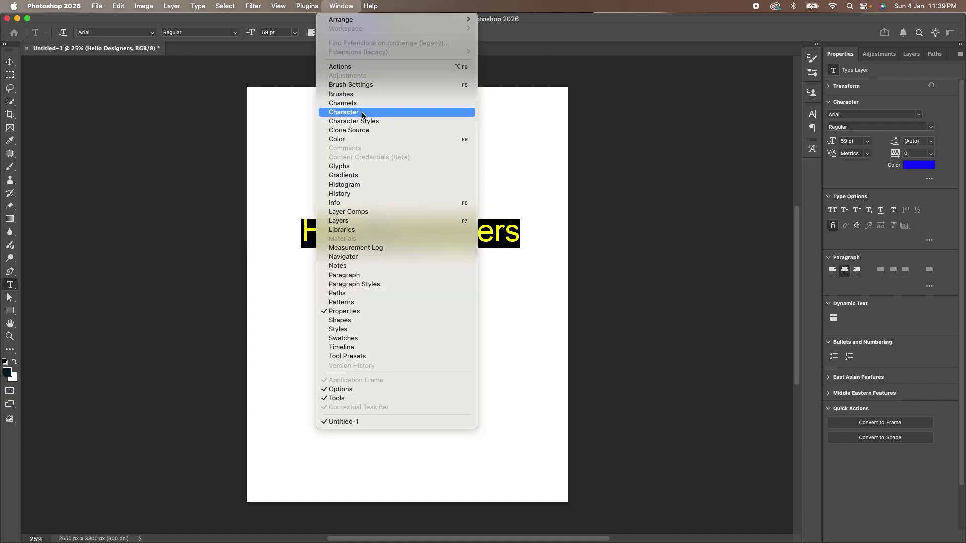
pyautogui.click(379, 113)
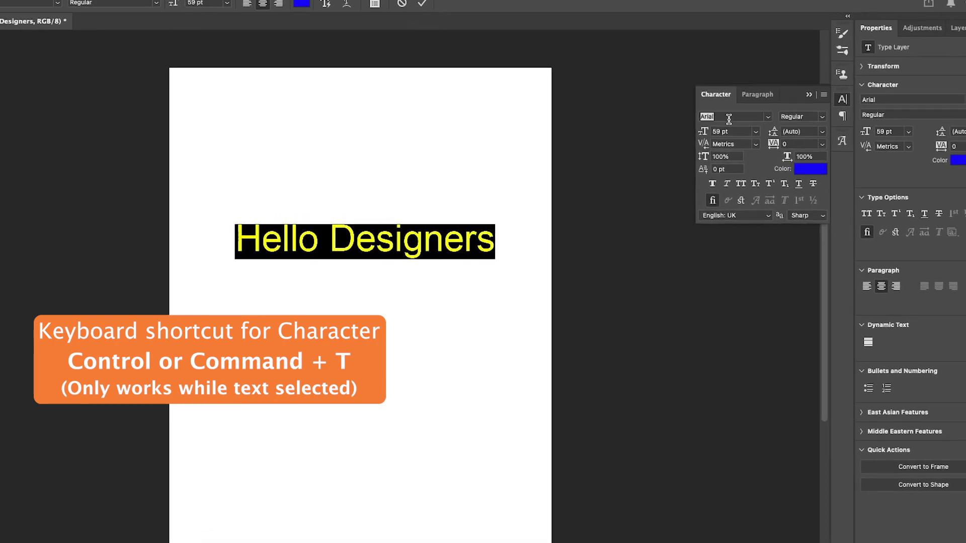
pyautogui.click(275, 258)
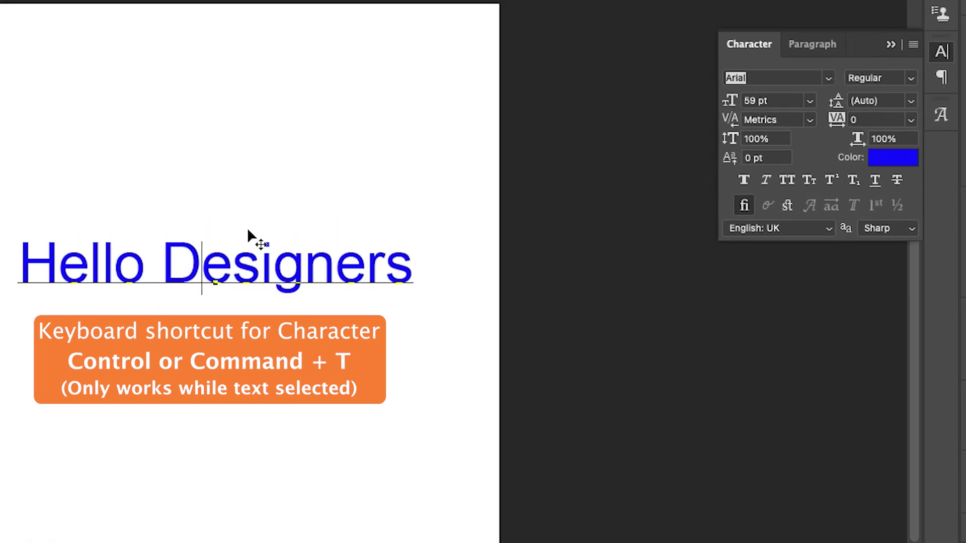
# Break the text into two lines, "Hello" and "Designers", and enlarge all of it to 78 pt
pyautogui.press('super+a')
pyautogui.click(414, 257)
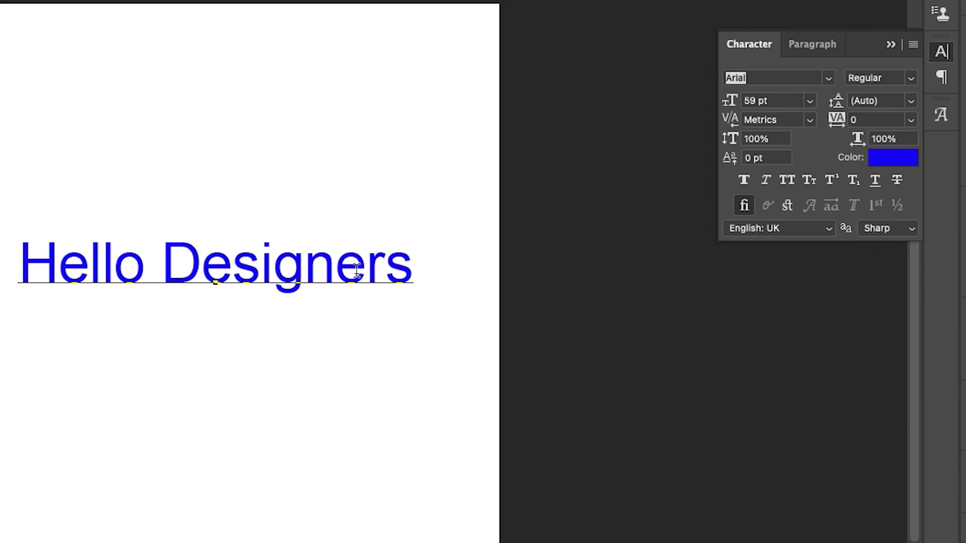
pyautogui.click(162, 266)
pyautogui.press('BackSpace')
pyautogui.press('Return')
pyautogui.press('super+a')
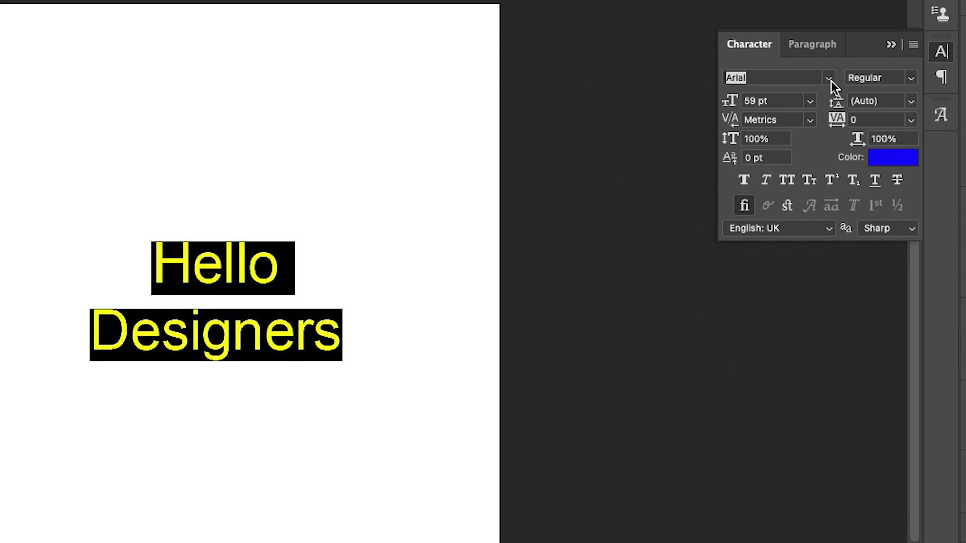
pyautogui.moveTo(729, 100)
pyautogui.mouseDown()
pyautogui.moveTo(709, 103)
pyautogui.moveTo(747, 105)
pyautogui.mouseUp()
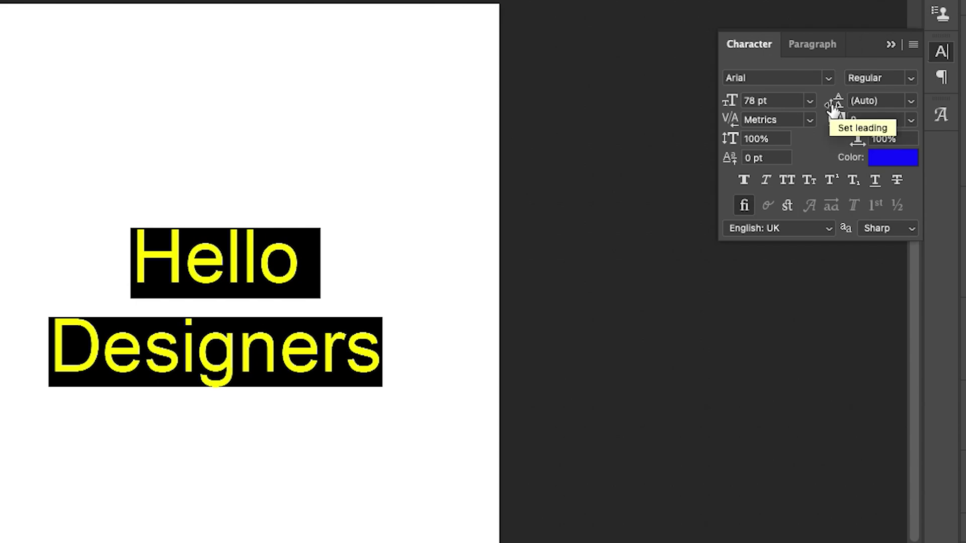
# Try leading values of Auto, 11 pt, 36 pt and 101 pt on the selected two-line text
pyautogui.click(911, 102)
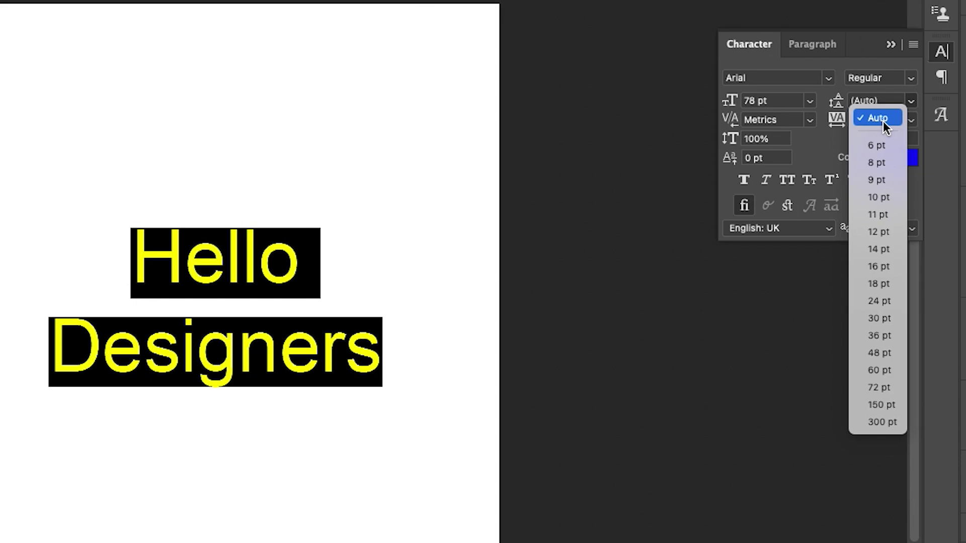
pyautogui.click(883, 120)
pyautogui.click(912, 101)
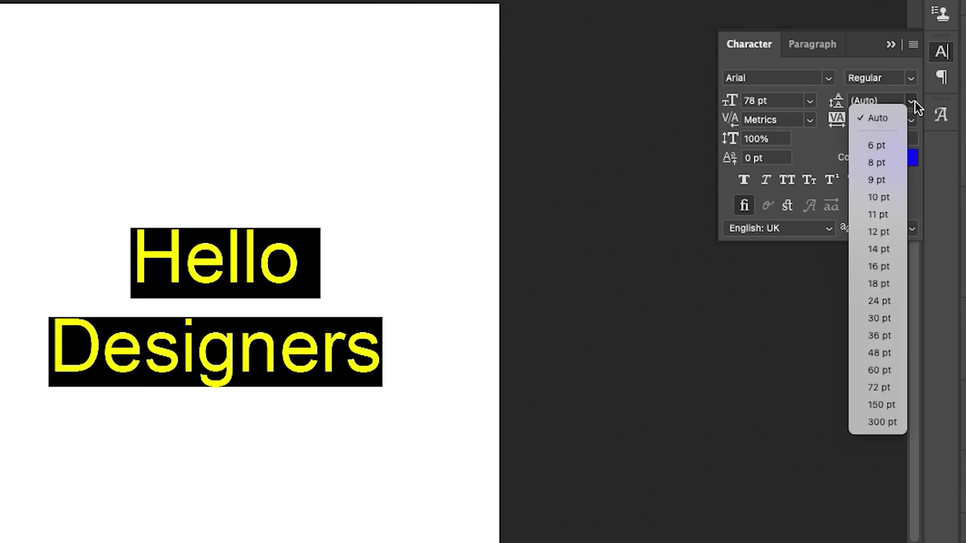
pyautogui.click(880, 215)
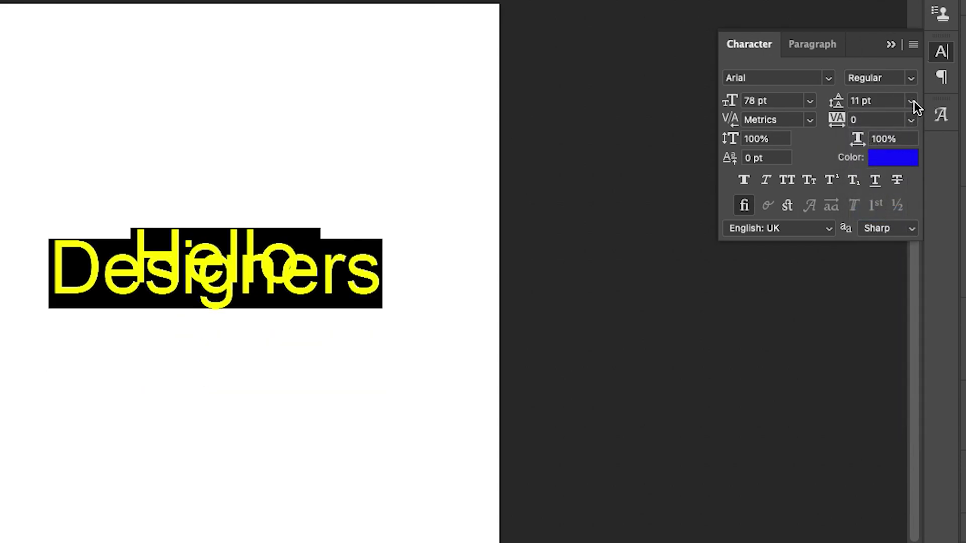
pyautogui.click(913, 101)
pyautogui.click(889, 332)
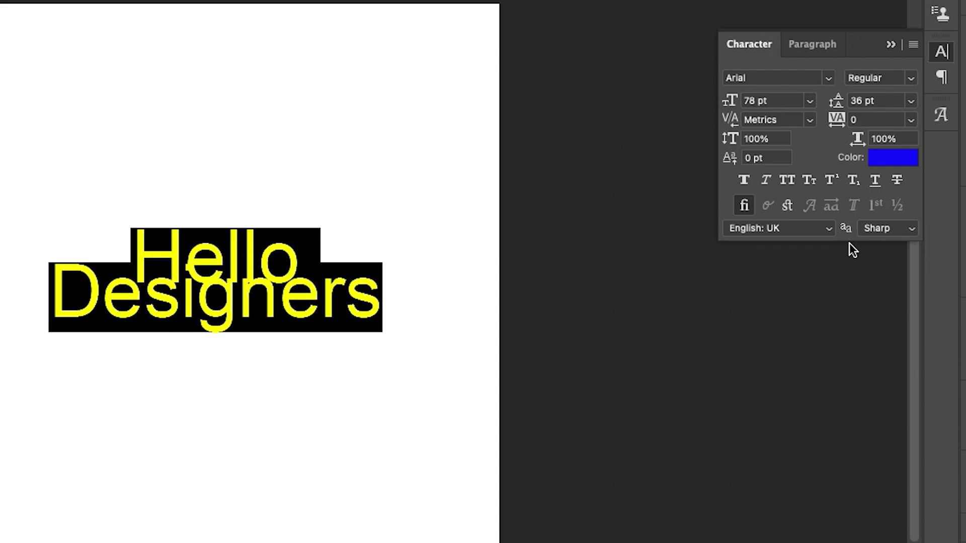
pyautogui.moveTo(837, 110); pyautogui.dragTo(892, 112)
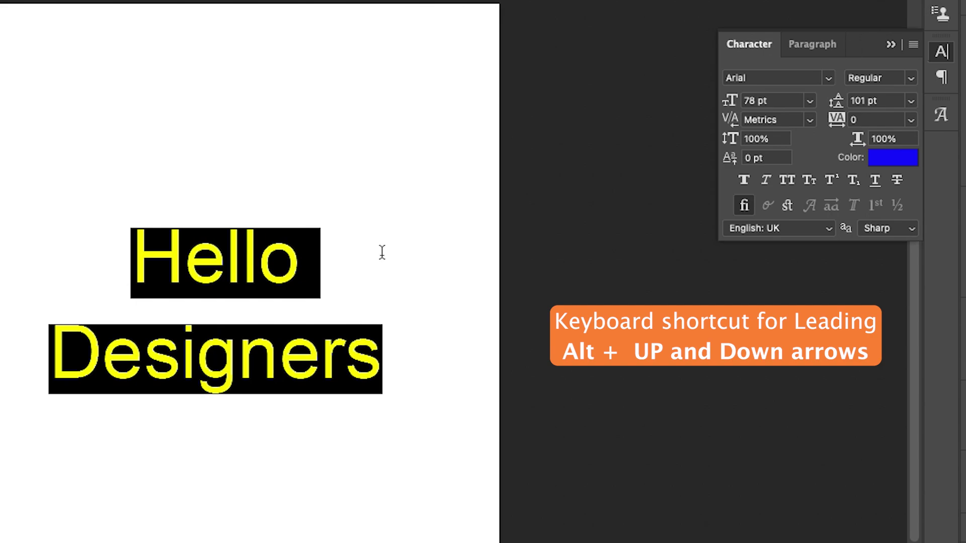
# Step the leading of the two lines up and down between about 108 pt and 93 pt, ending at 88 pt
pyautogui.hotkey('alt', 'Down')
pyautogui.hotkey('alt', 'Down')
pyautogui.hotkey('alt', 'Down')
pyautogui.hotkey('alt', 'Down')
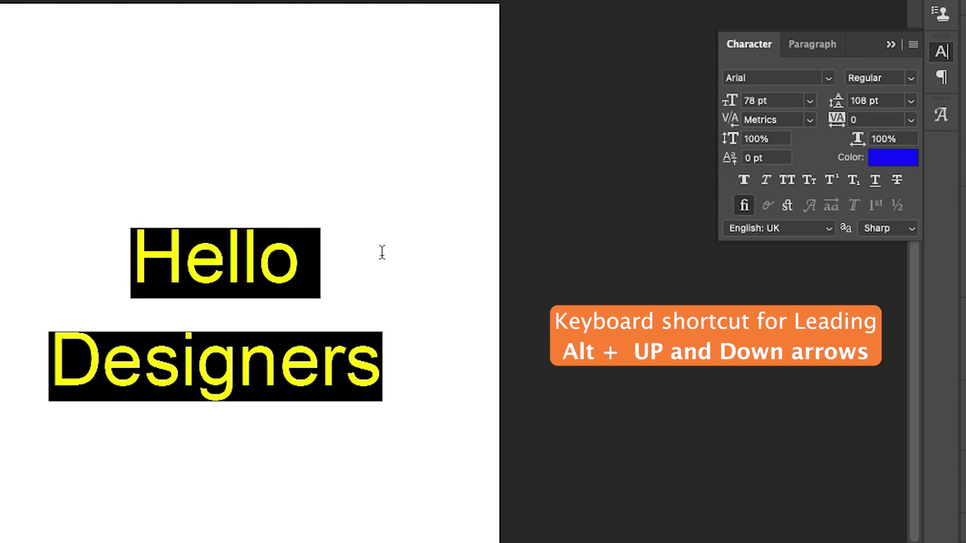
pyautogui.hotkey('alt', 'Up')
pyautogui.hotkey('alt', 'Up')
pyautogui.hotkey('alt', 'Up')
pyautogui.hotkey('alt', 'Up')
pyautogui.hotkey('alt', 'Up')
pyautogui.hotkey('alt', 'Up')
pyautogui.hotkey('alt', 'Up')
pyautogui.hotkey('alt', 'Up')
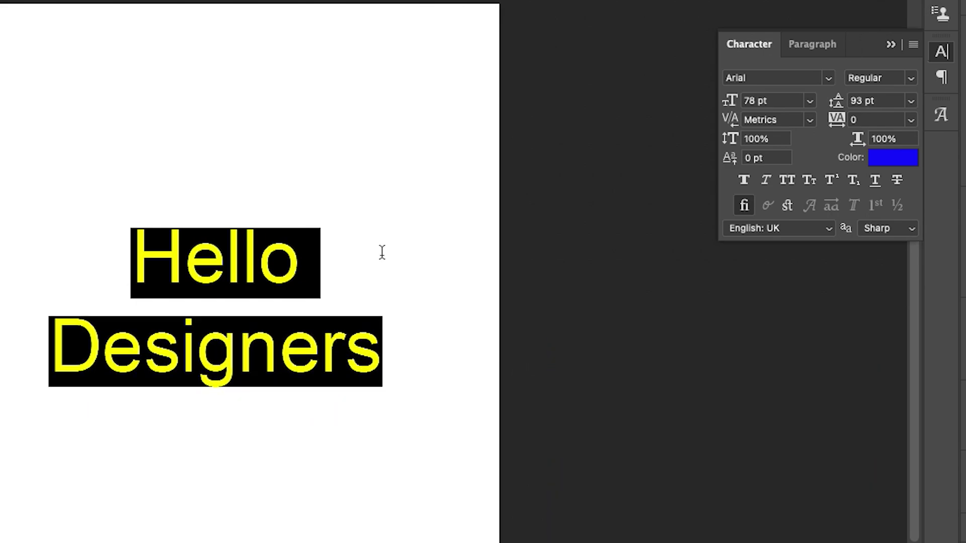
pyautogui.hotkey('alt', 'Down')
pyautogui.hotkey('alt', 'Down')
pyautogui.hotkey('alt', 'Down')
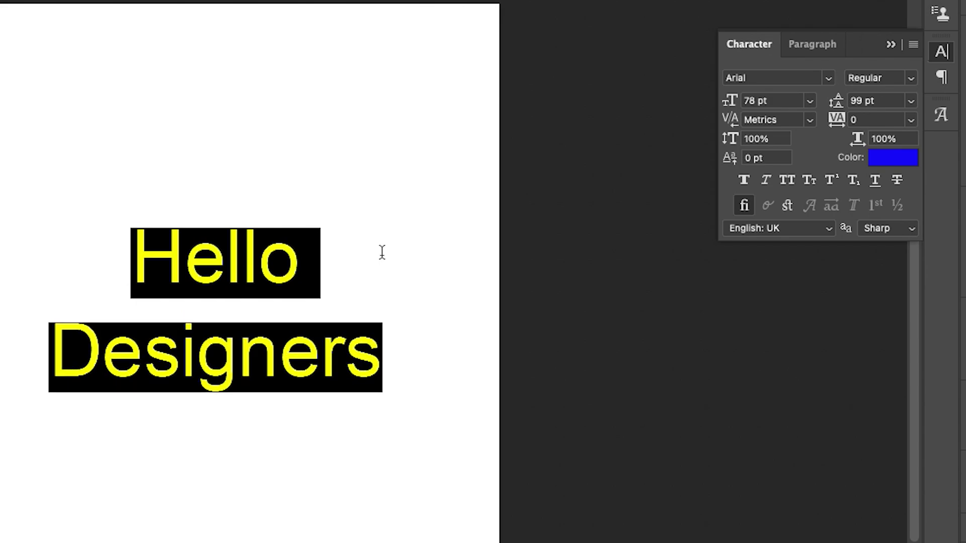
pyautogui.hotkey('alt', 'Up')
pyautogui.hotkey('alt', 'Up')
pyautogui.hotkey('alt', 'Up')
pyautogui.hotkey('alt', 'Up')
pyautogui.hotkey('alt', 'Up')
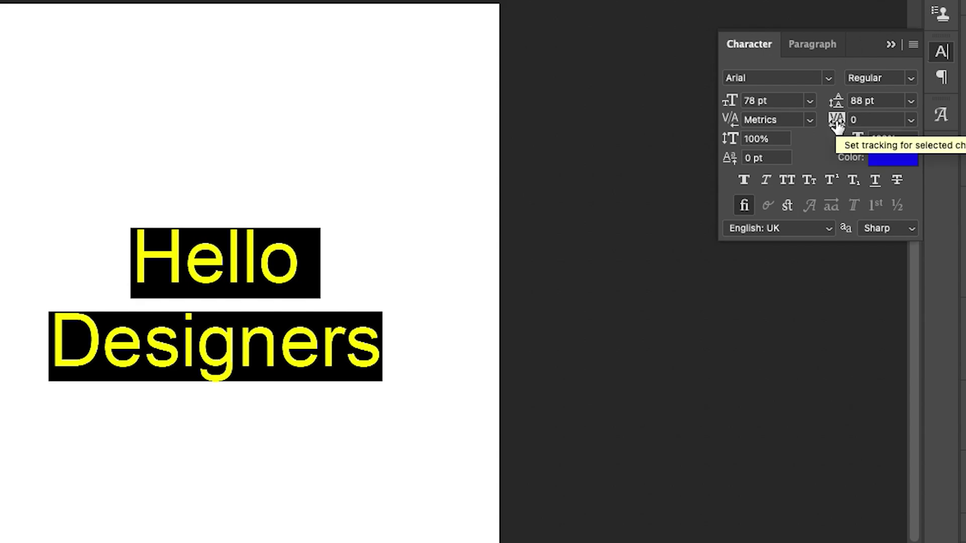
# Try a tracking of 440 on the selected text and reset the tracking to 0
pyautogui.moveTo(837, 126); pyautogui.dragTo(856, 137)
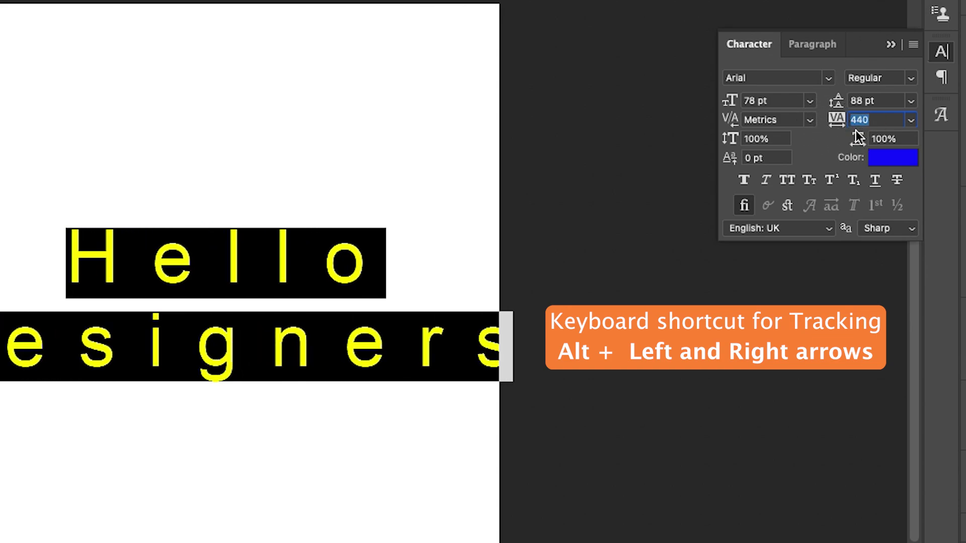
pyautogui.click(910, 120)
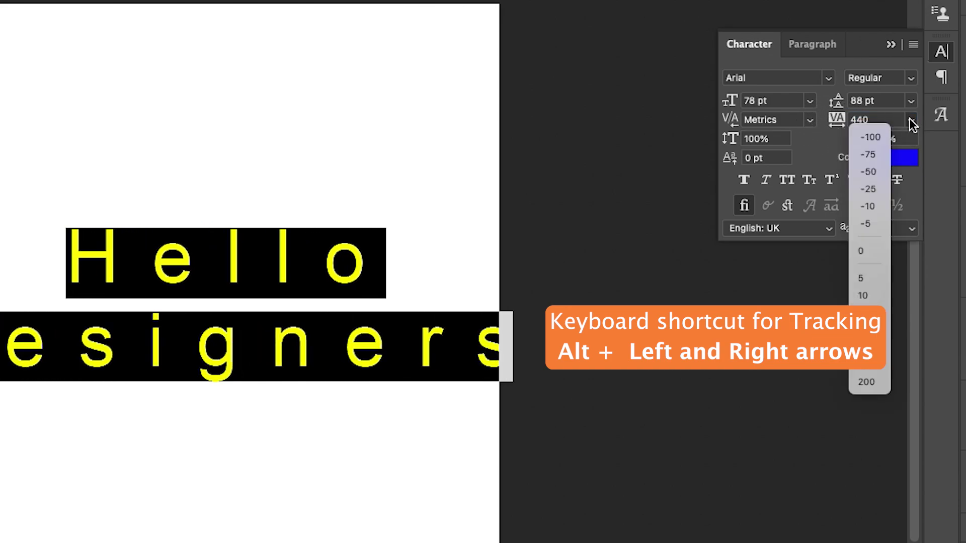
pyautogui.click(872, 248)
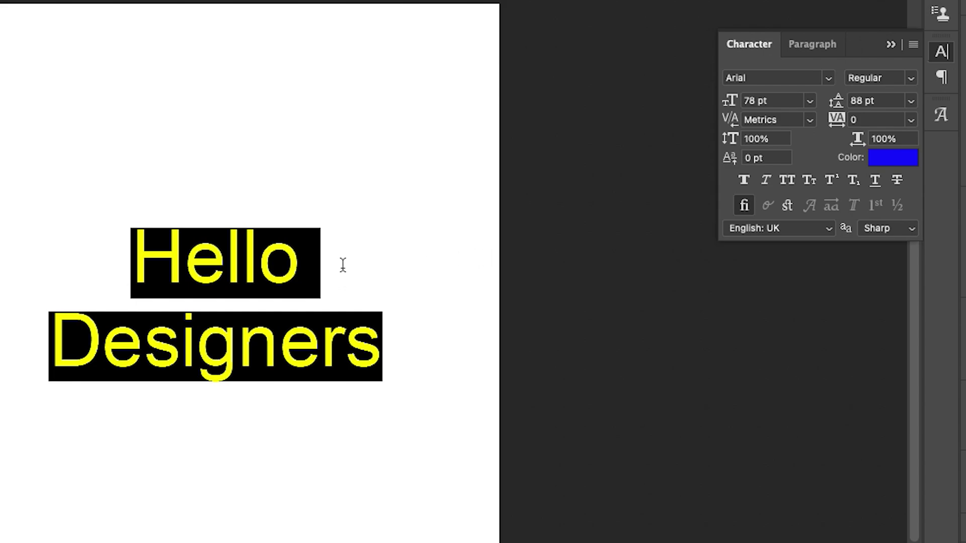
# Widen the letter tracking of the selected text step by step to 320
pyautogui.hotkey('alt', 'Right')
pyautogui.hotkey('alt', 'Right')
pyautogui.hotkey('alt', 'Right')
pyautogui.hotkey('alt', 'Right')
pyautogui.hotkey('alt', 'Right')
pyautogui.hotkey('alt', 'Right')
pyautogui.hotkey('alt', 'Right')
pyautogui.hotkey('alt', 'Right')
pyautogui.hotkey('alt', 'Right')
pyautogui.hotkey('alt', 'Right')
pyautogui.hotkey('alt', 'Right')
pyautogui.hotkey('alt', 'Right')
pyautogui.hotkey('alt', 'Right')
pyautogui.hotkey('alt', 'Right')
pyautogui.hotkey('alt', 'Right')
pyautogui.hotkey('alt', 'Right')
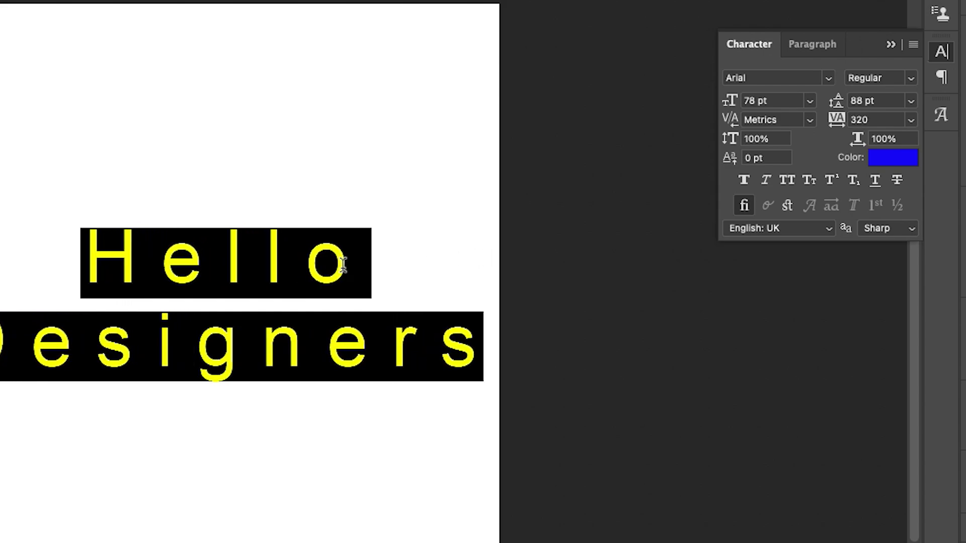
# Tighten the tracking of the selected text step by step to -100 and reset it to 0
pyautogui.hotkey('alt', 'Left')
pyautogui.hotkey('alt', 'Left')
pyautogui.hotkey('alt', 'Left')
pyautogui.hotkey('alt', 'Left')
pyautogui.hotkey('alt', 'Left')
pyautogui.hotkey('alt', 'Left')
pyautogui.hotkey('alt', 'Left')
pyautogui.hotkey('alt', 'Left')
pyautogui.hotkey('alt', 'Left')
pyautogui.hotkey('alt', 'Left')
pyautogui.hotkey('alt', 'Left')
pyautogui.hotkey('alt', 'Left')
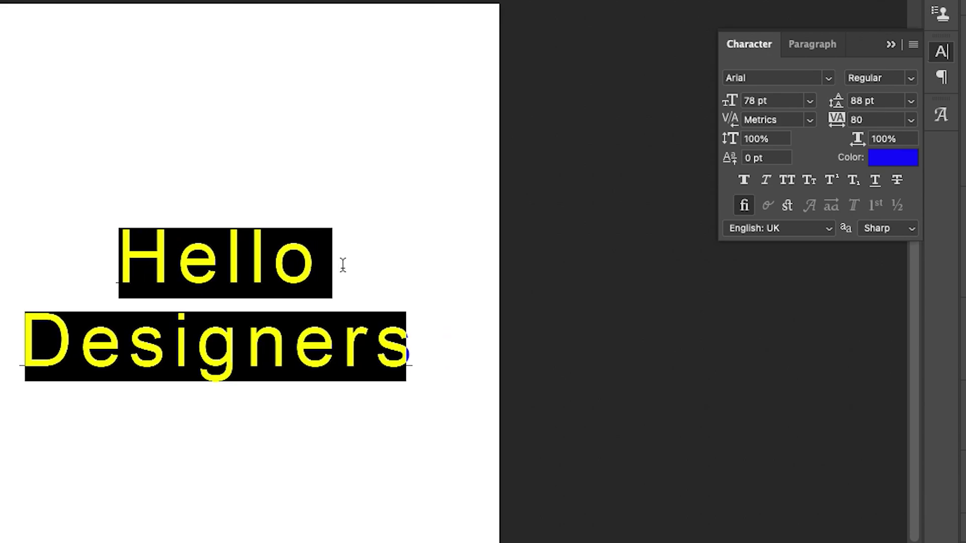
pyautogui.hotkey('alt', 'Left')
pyautogui.hotkey('alt', 'Left')
pyautogui.hotkey('alt', 'Left')
pyautogui.hotkey('alt', 'Left')
pyautogui.hotkey('alt', 'Left')
pyautogui.hotkey('alt', 'Left')
pyautogui.hotkey('alt', 'Left')
pyautogui.hotkey('alt', 'Left')
pyautogui.hotkey('alt', 'Left')
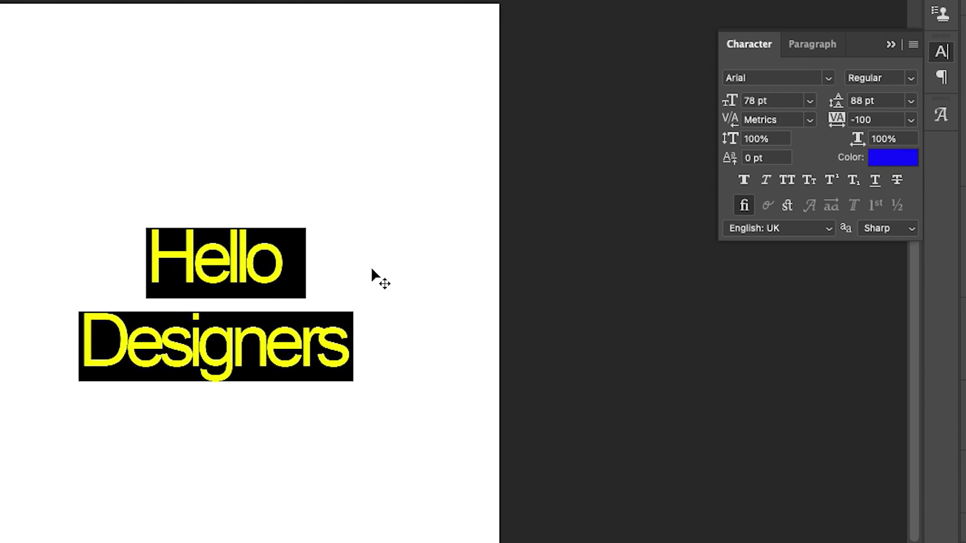
pyautogui.click(883, 120)
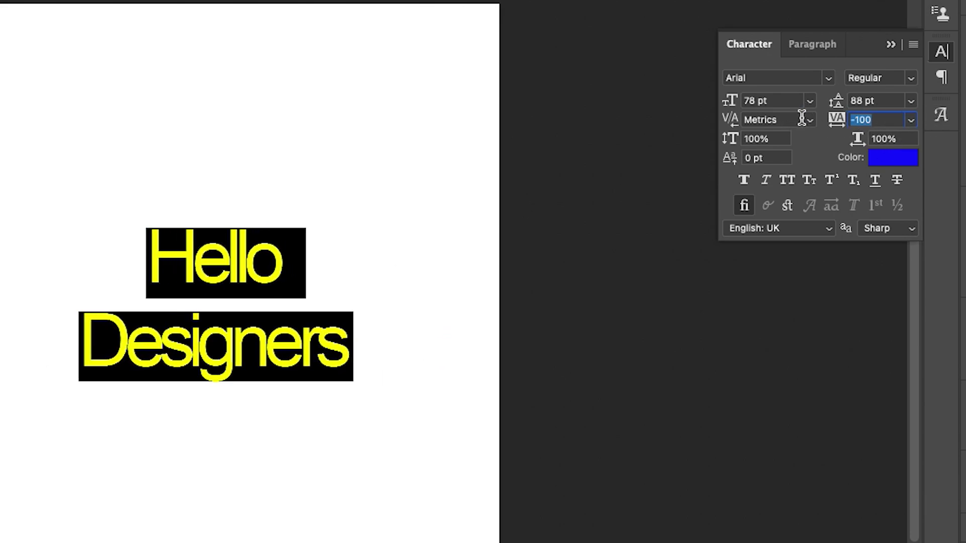
pyautogui.write('0')
pyautogui.press('Return')
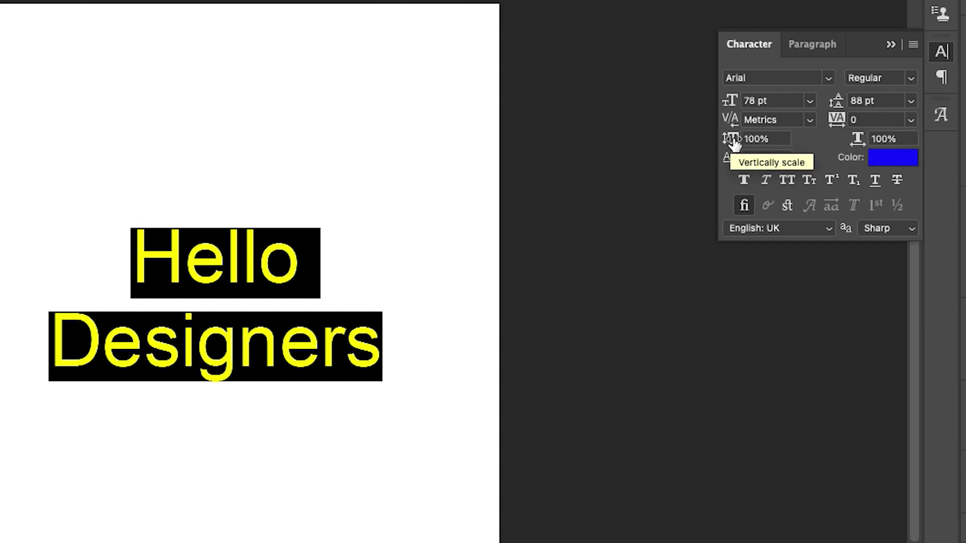
# Try a vertical scale of 120% on the text and set it back to 100%
pyautogui.moveTo(732, 140); pyautogui.dragTo(769, 134)
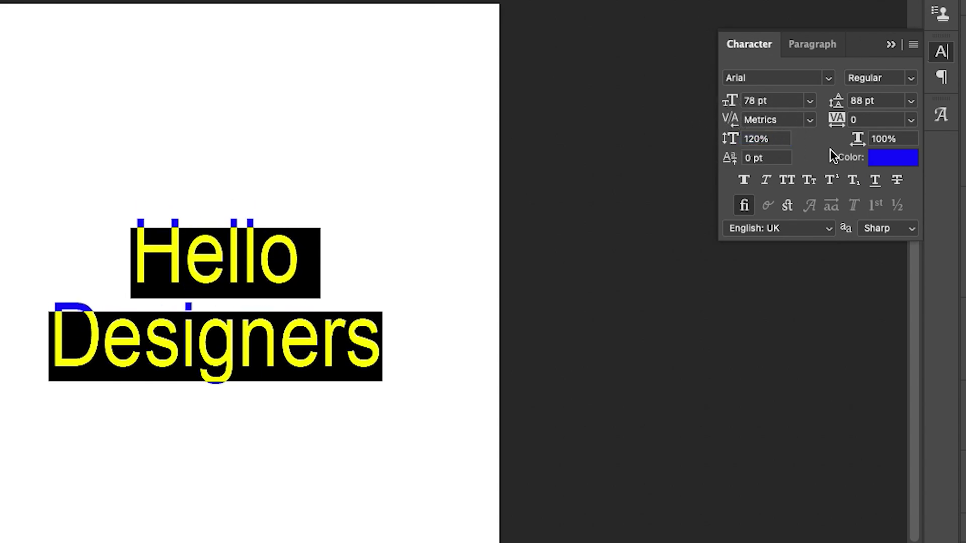
pyautogui.click(774, 140)
pyautogui.write('100')
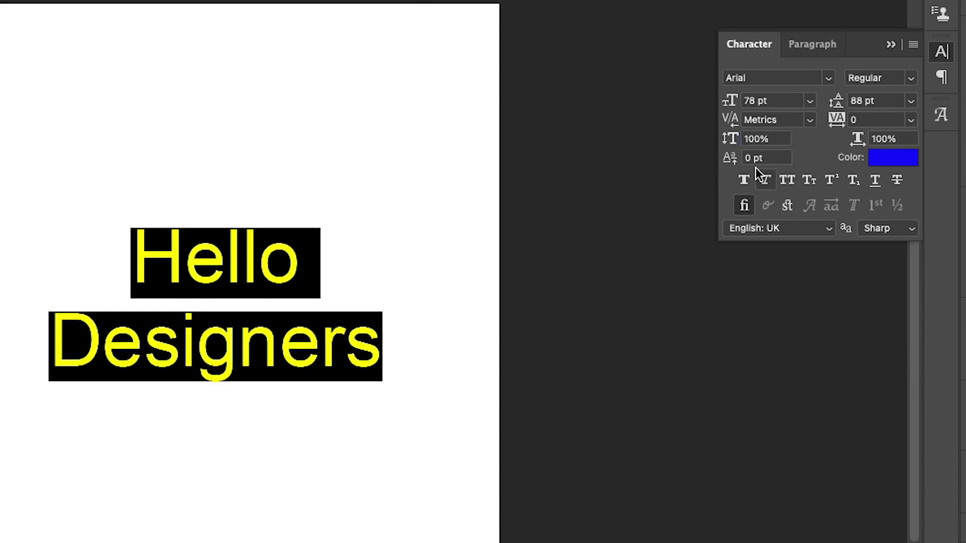
# Try a baseline shift of -3 pt on the whole text and reset it to 0 pt
pyautogui.moveTo(732, 167)
pyautogui.mouseDown()
pyautogui.moveTo(755, 162)
pyautogui.moveTo(726, 157)
pyautogui.mouseUp()
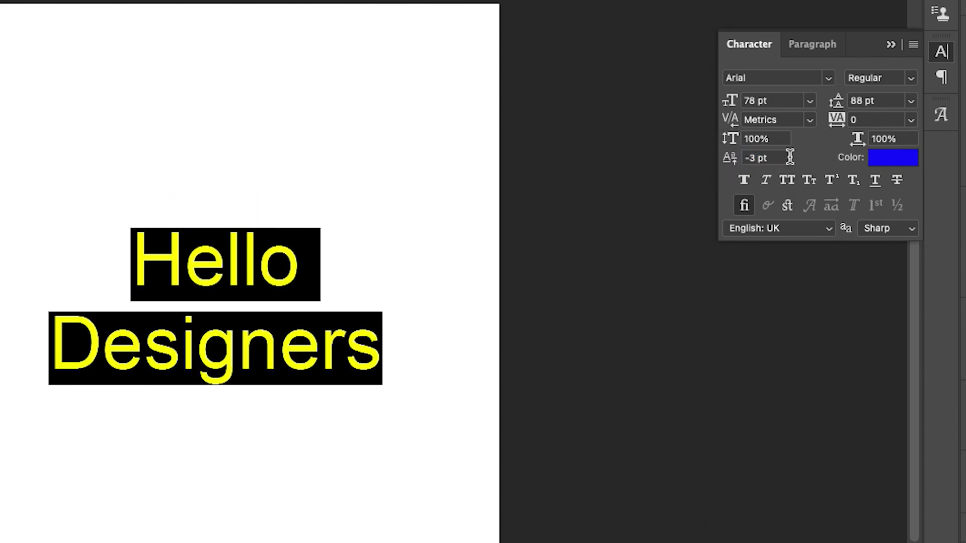
pyautogui.write('0')
pyautogui.press('Return')
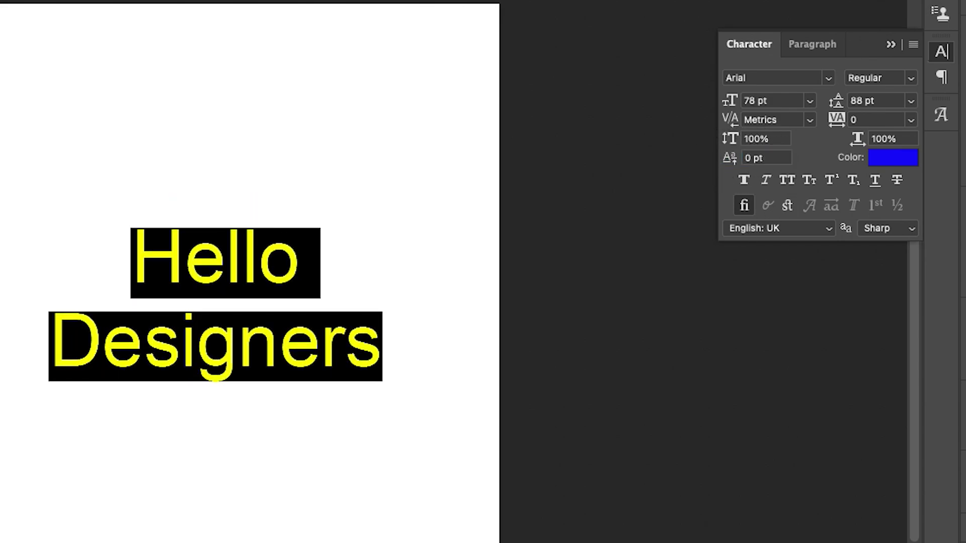
# Try raising the "e" and "o" and lowering the first "l" of "Hello" by baseline shift, and reset all the text to 0 pt
pyautogui.click(237, 330)
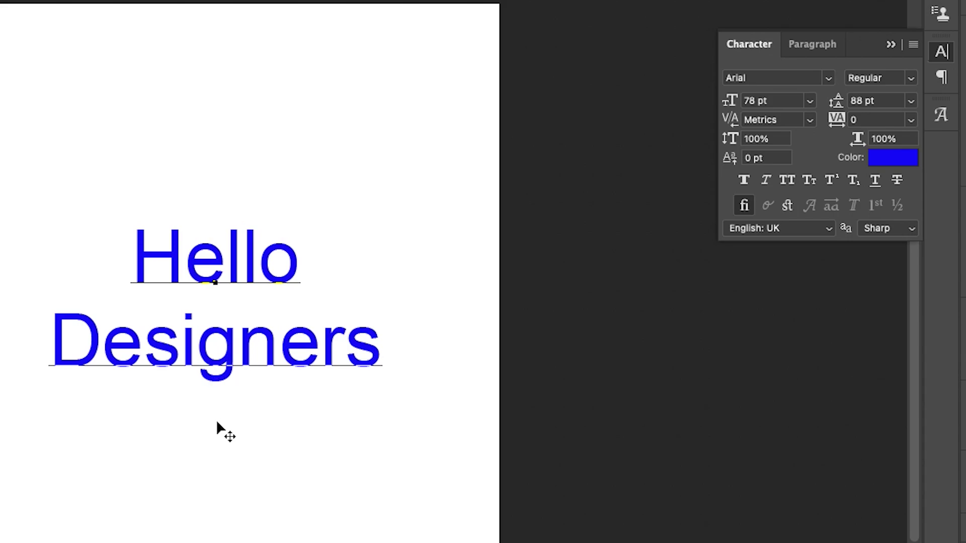
pyautogui.moveTo(207, 255); pyautogui.dragTo(193, 260)
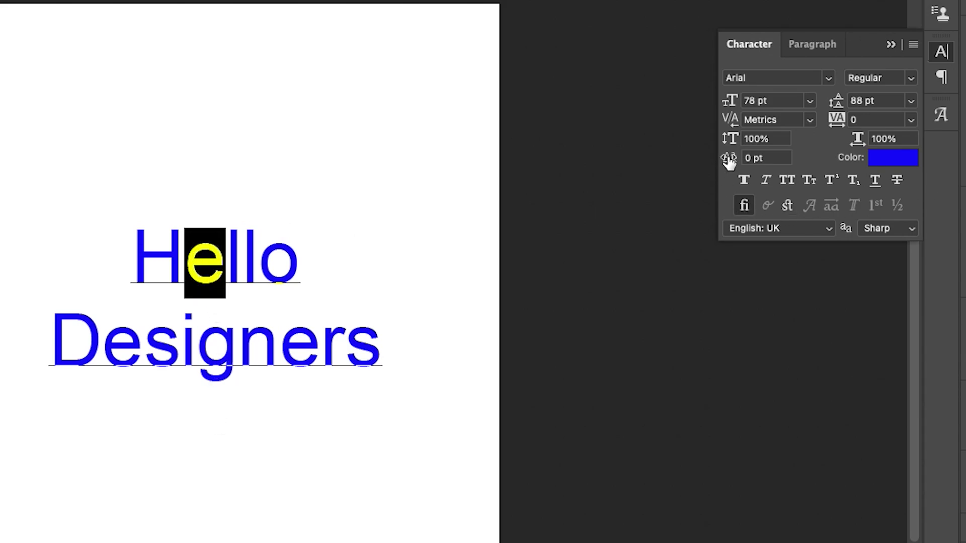
pyautogui.moveTo(726, 157); pyautogui.dragTo(755, 158)
pyautogui.press('Right')
pyautogui.hotkey('shift', 'Right')
pyautogui.press('Right')
pyautogui.press('Right')
pyautogui.hotkey('shift', 'Right')
pyautogui.press('Escape')
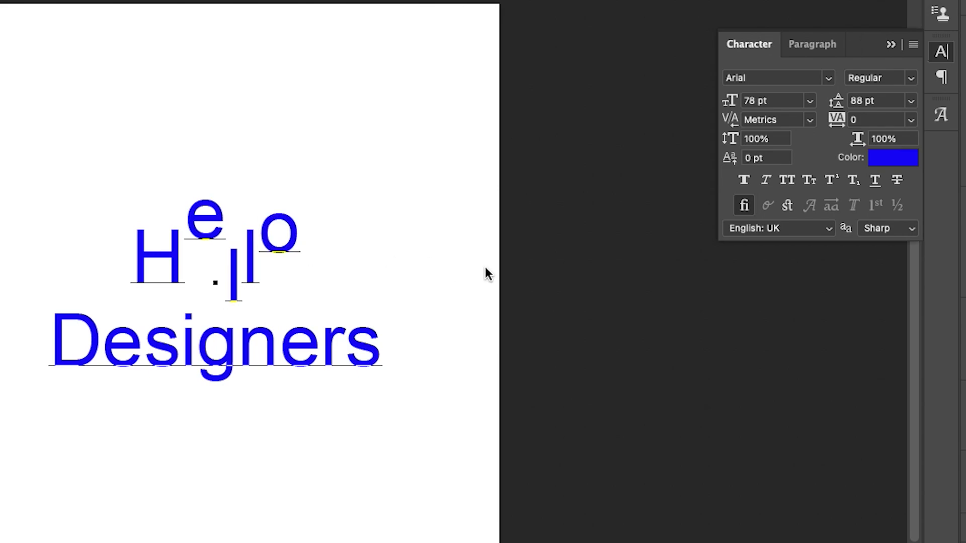
pyautogui.press('super+a')
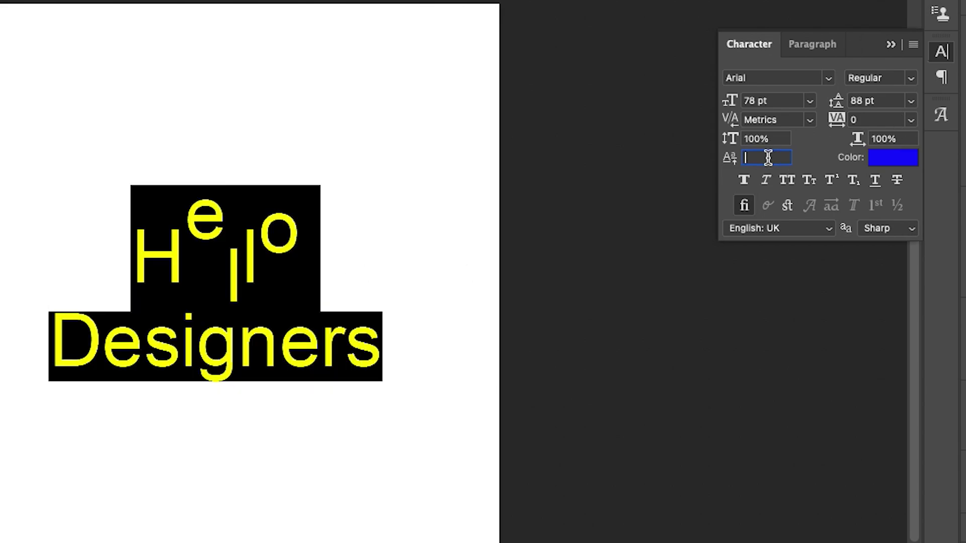
pyautogui.write('0')
pyautogui.press('Return')
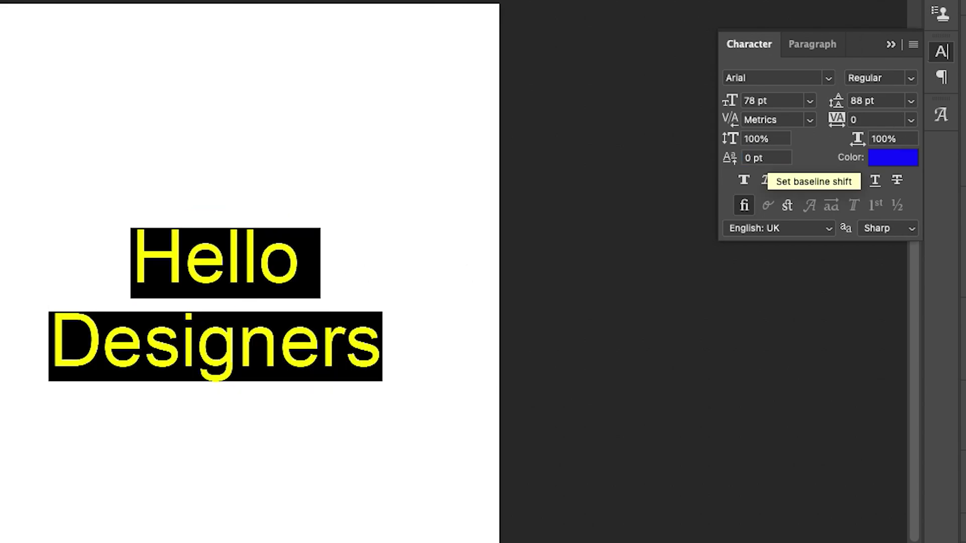
# Try Faux Bold, Faux Italic and All Caps on the selected text, turning each one off again
pyautogui.click(744, 182)
pyautogui.click(744, 182)
pyautogui.click(762, 182)
pyautogui.click(764, 183)
pyautogui.click(788, 181)
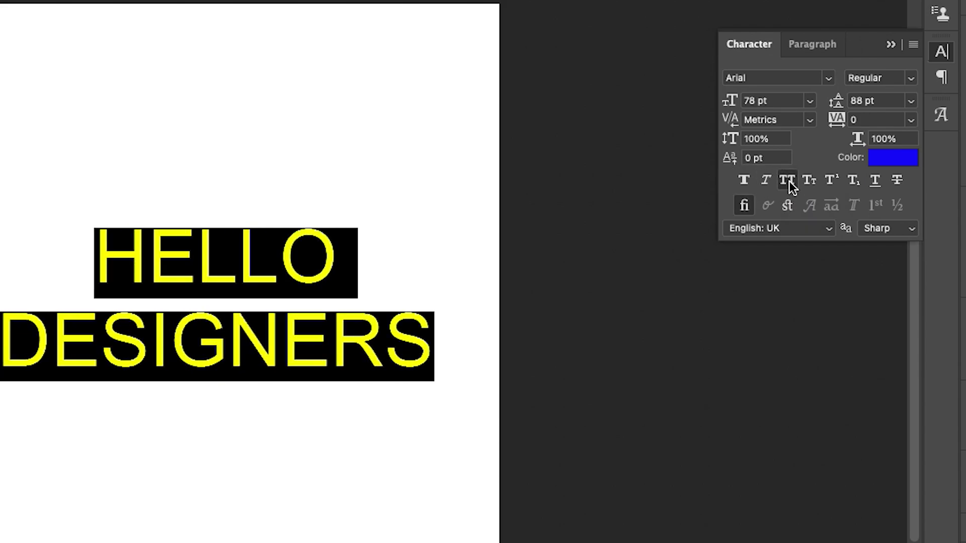
pyautogui.click(789, 181)
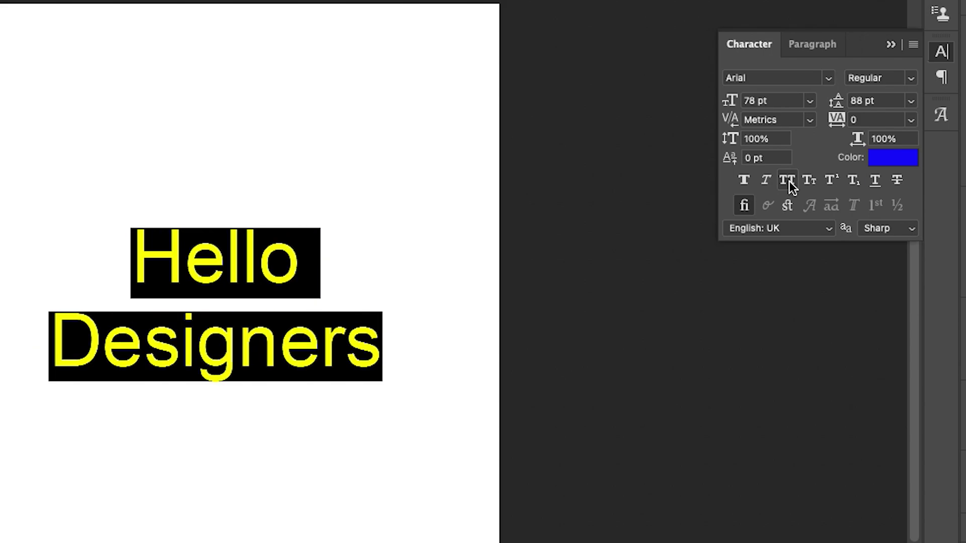
# Try Small Caps and Superscript on the selected text, turning each one off again
pyautogui.click(813, 179)
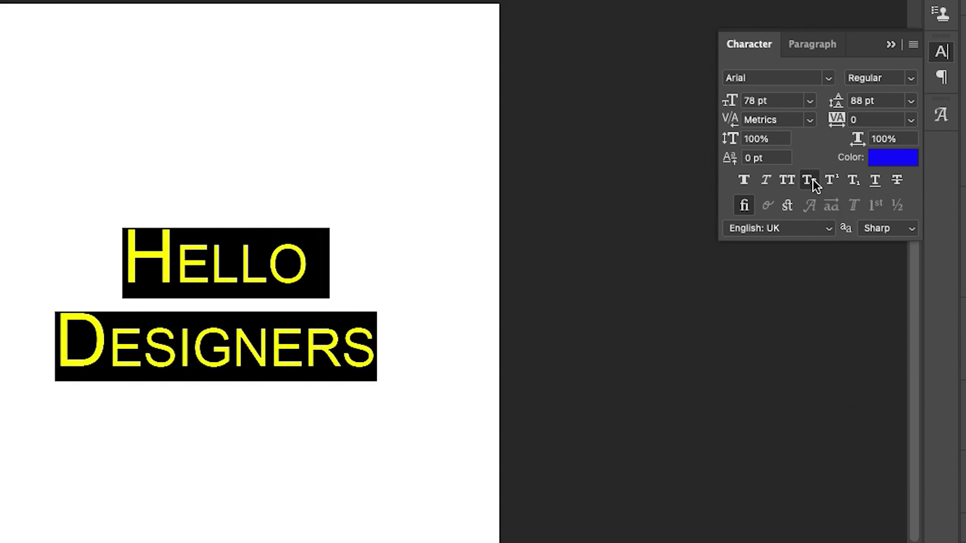
pyautogui.click(812, 179)
pyautogui.click(813, 179)
pyautogui.click(811, 182)
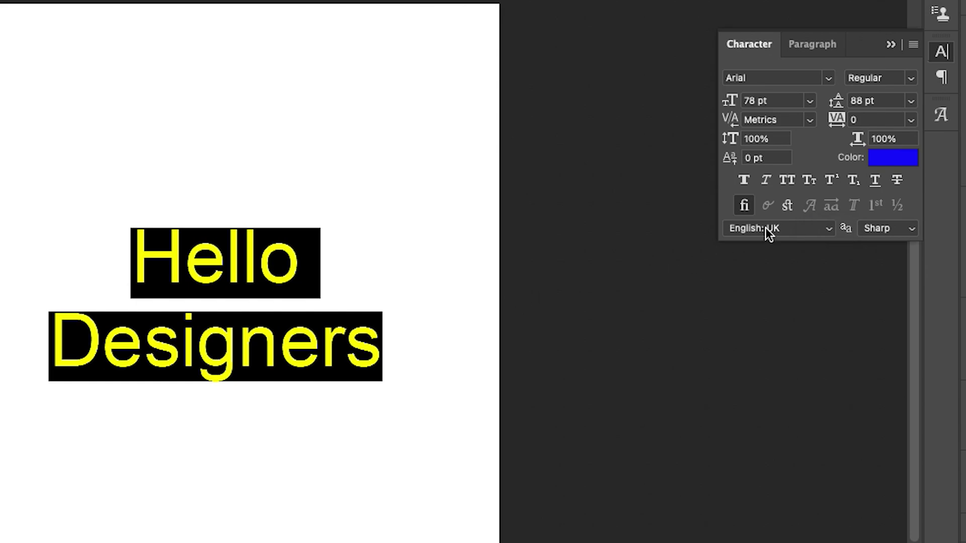
pyautogui.click(831, 181)
pyautogui.click(831, 181)
# Place the text cursor after the "H" of "Hello" and select all of the text again
pyautogui.click(186, 267)
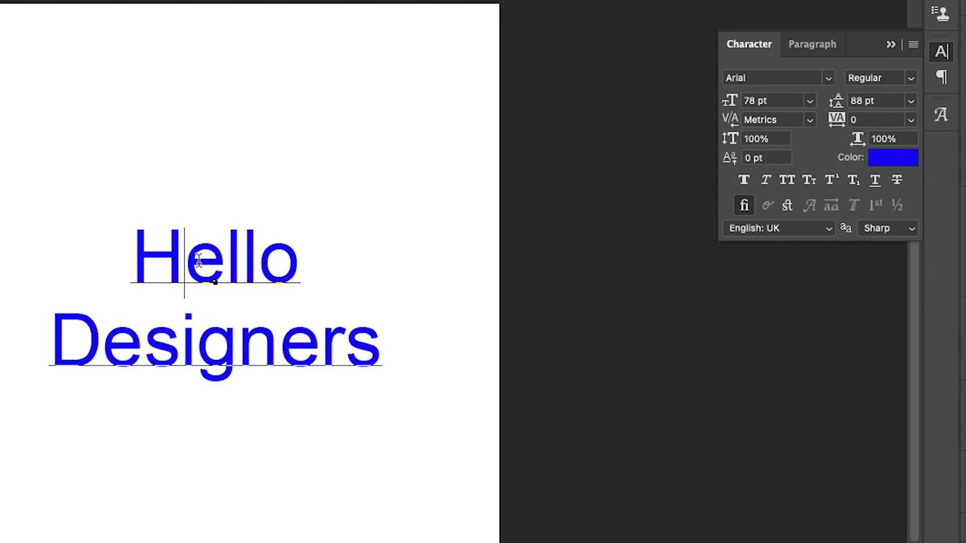
pyautogui.keyDown('shift'); pyautogui.click(215, 257); pyautogui.keyUp('shift')
pyautogui.press('super+a')
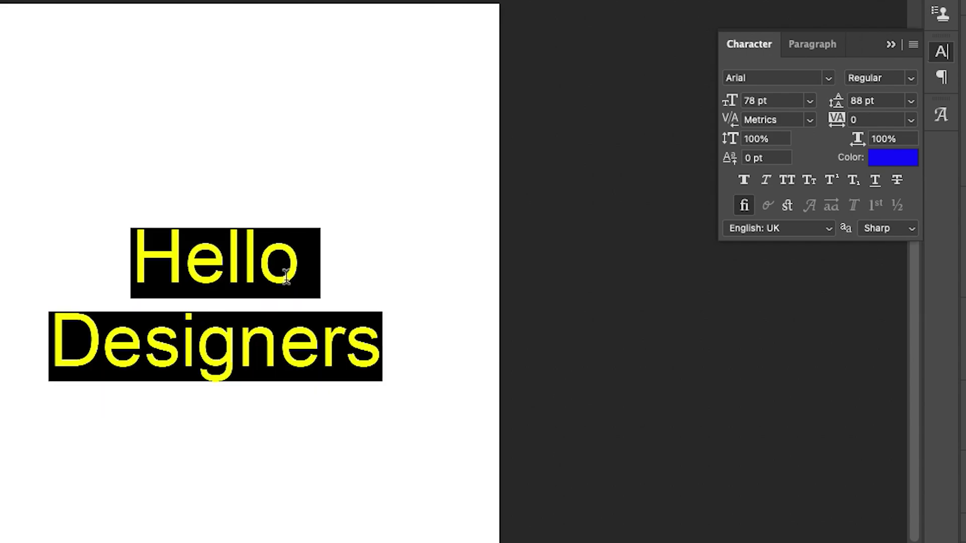
# Try Superscript and Subscript on the "e" of "Hello", turning each one off again
pyautogui.click(263, 297)
pyautogui.press('super+a')
pyautogui.moveTo(185, 262); pyautogui.dragTo(226, 261)
pyautogui.click(832, 182)
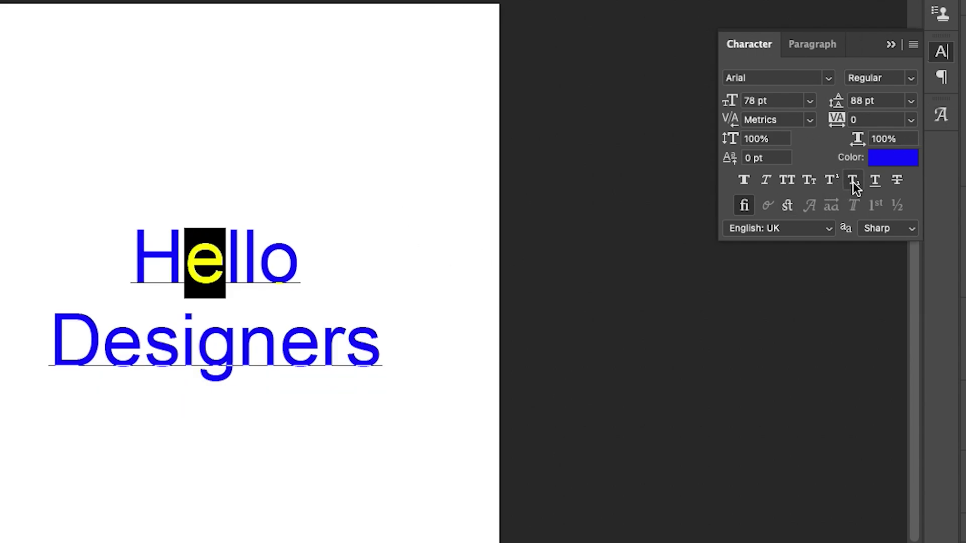
pyautogui.click(853, 181)
pyautogui.click(853, 181)
pyautogui.click(249, 243)
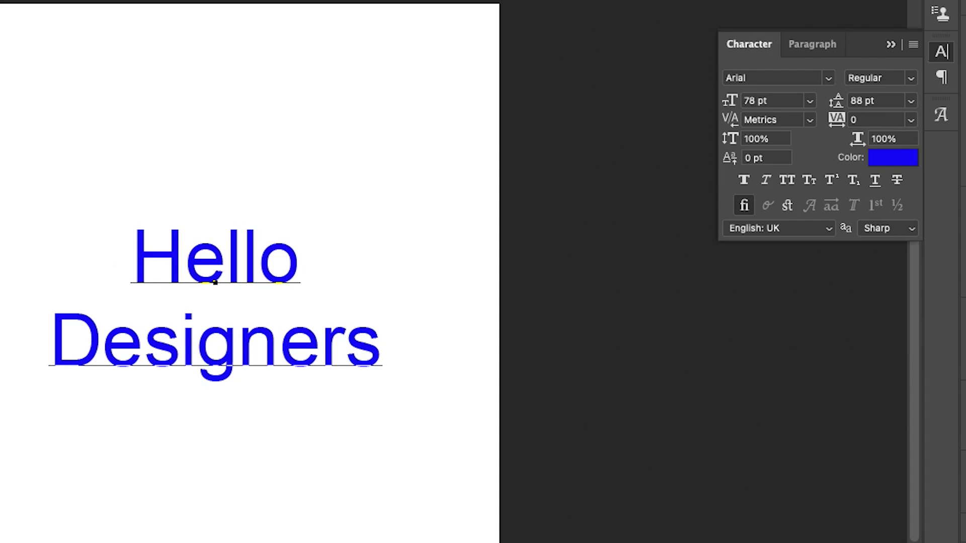
# Try Underline and Strikethrough on all of the "Hello Designers" text, turning each one off again, and finish editing it
pyautogui.hotkey('ctrl', 'Return')
pyautogui.doubleClick(145, 267)
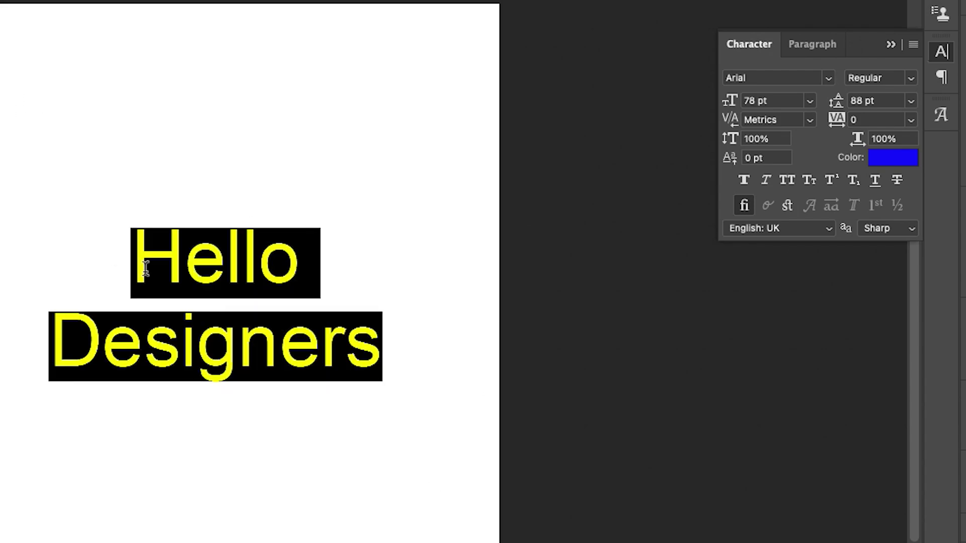
pyautogui.click(874, 182)
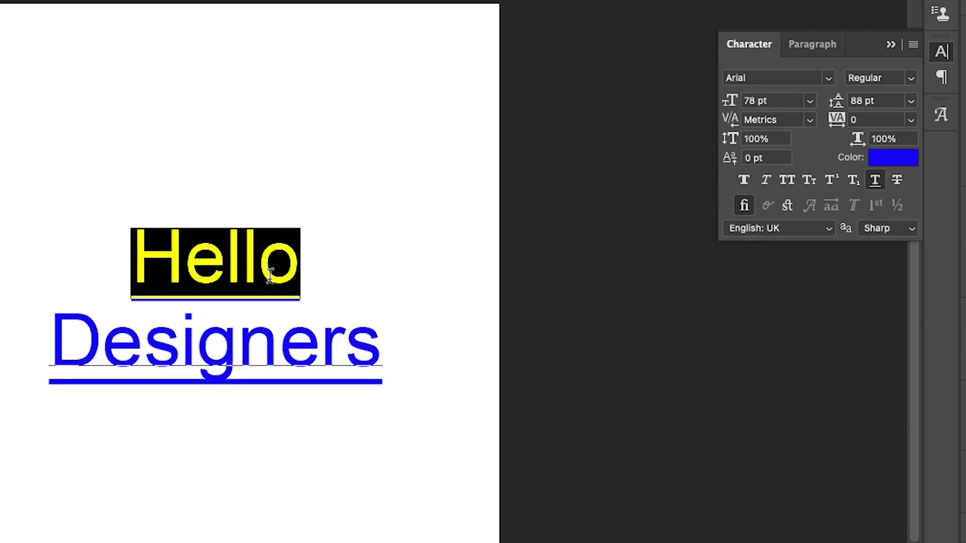
pyautogui.click(896, 182)
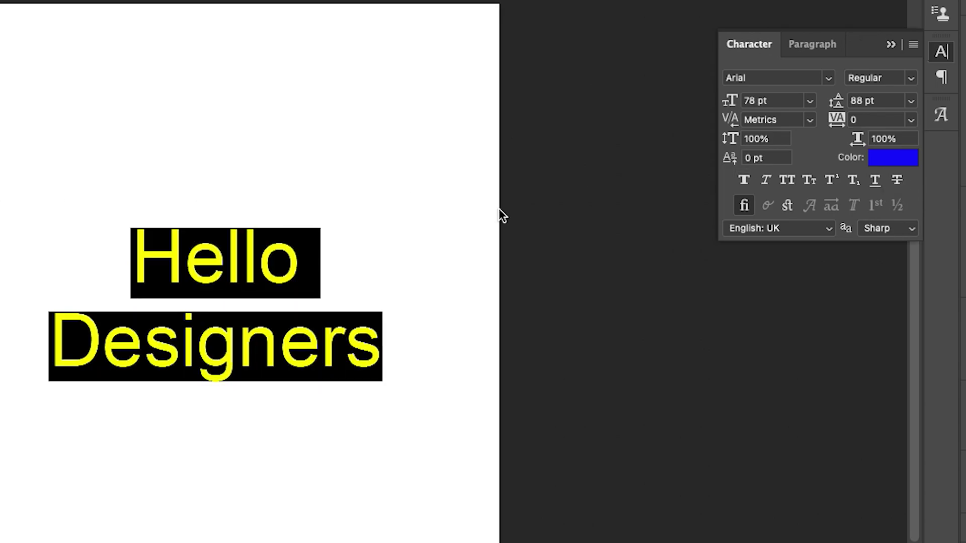
pyautogui.click(287, 287)
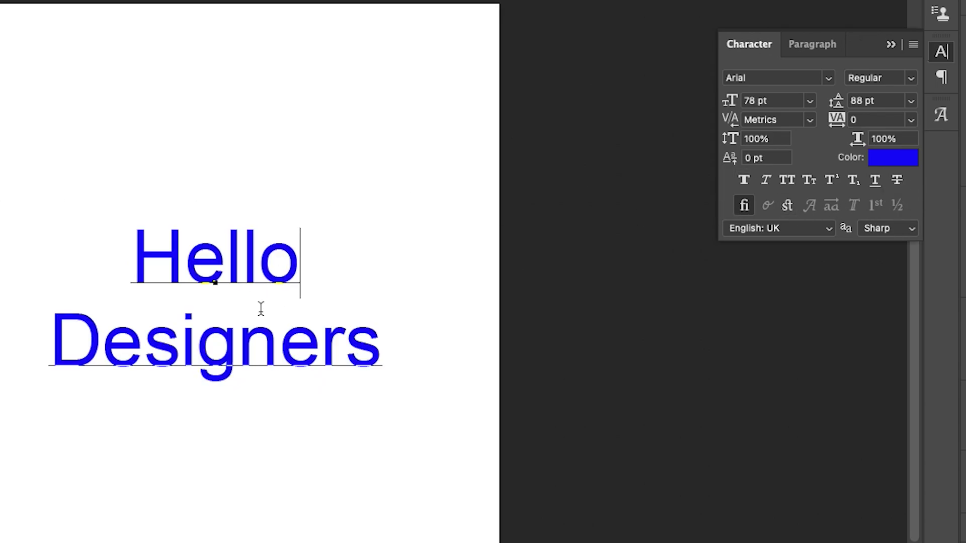
pyautogui.hotkey('ctrl', 'a')
pyautogui.click(250, 293)
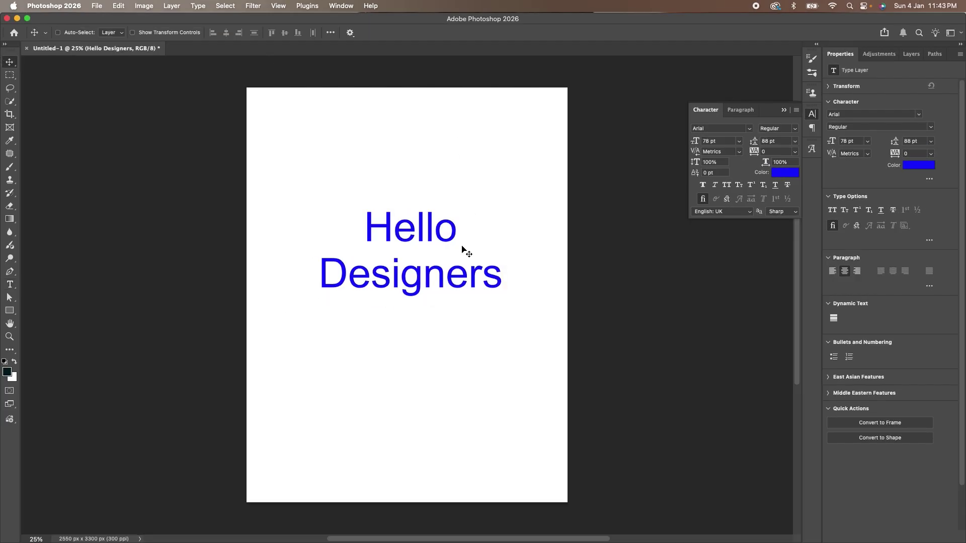
# Move the "Hello Designers" text up the page and draw a wide paragraph text box with placeholder text below it
pyautogui.moveTo(423, 260); pyautogui.dragTo(420, 189)
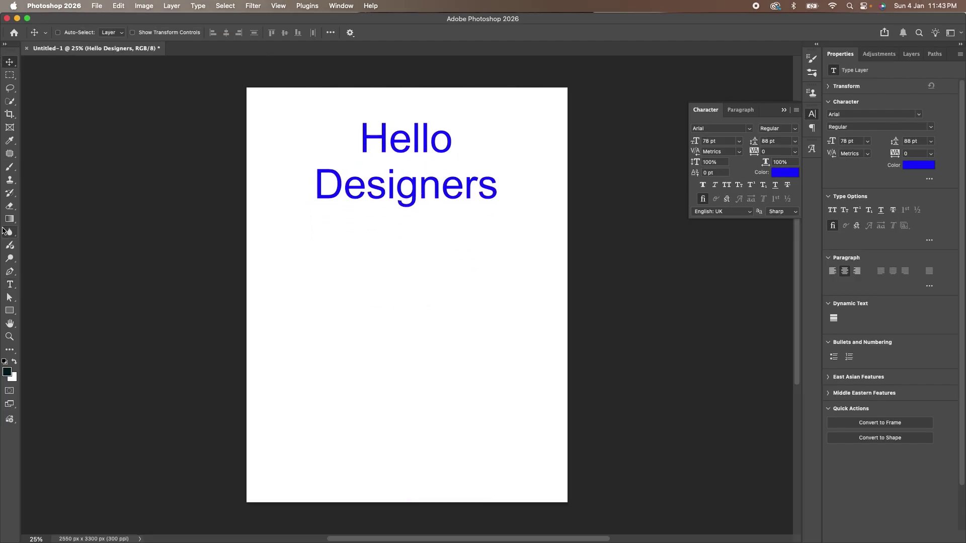
pyautogui.click(11, 286)
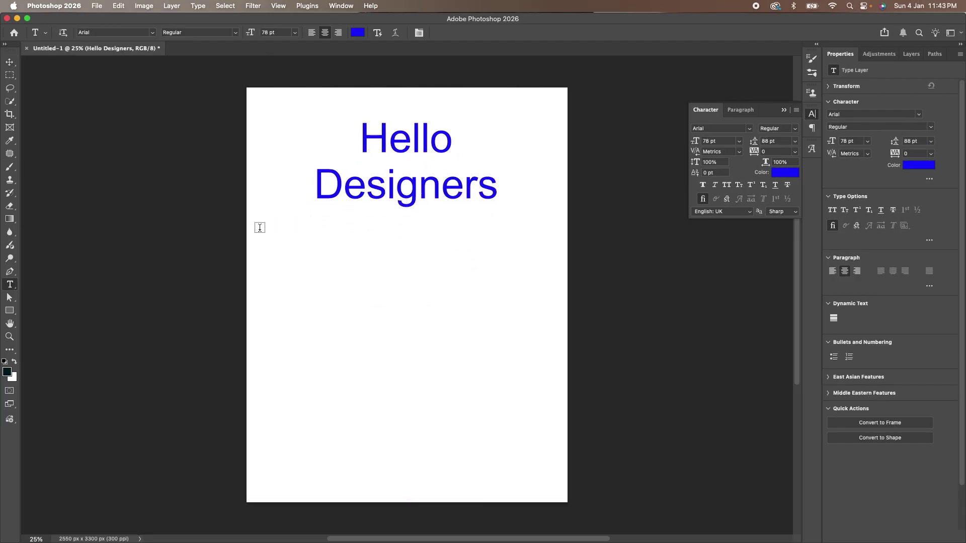
pyautogui.moveTo(266, 230); pyautogui.dragTo(547, 455)
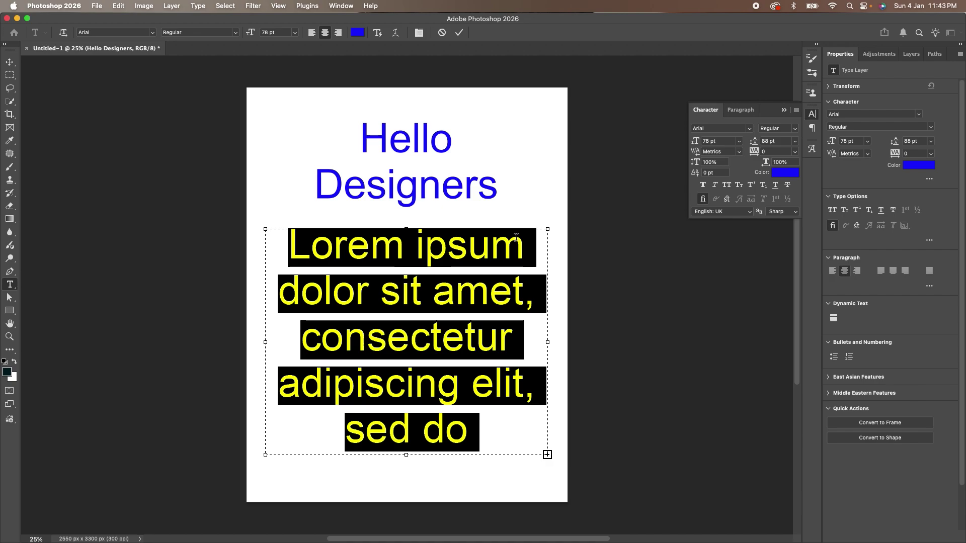
# Set the placeholder paragraph's font size to 32 pt and its leading to Auto
pyautogui.moveTo(696, 144); pyautogui.dragTo(671, 147)
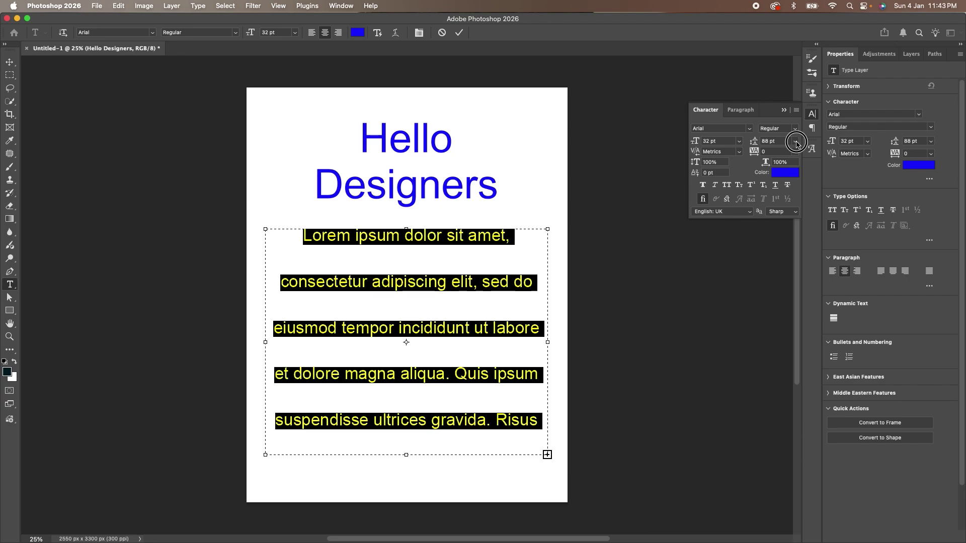
pyautogui.click(794, 141)
pyautogui.click(771, 149)
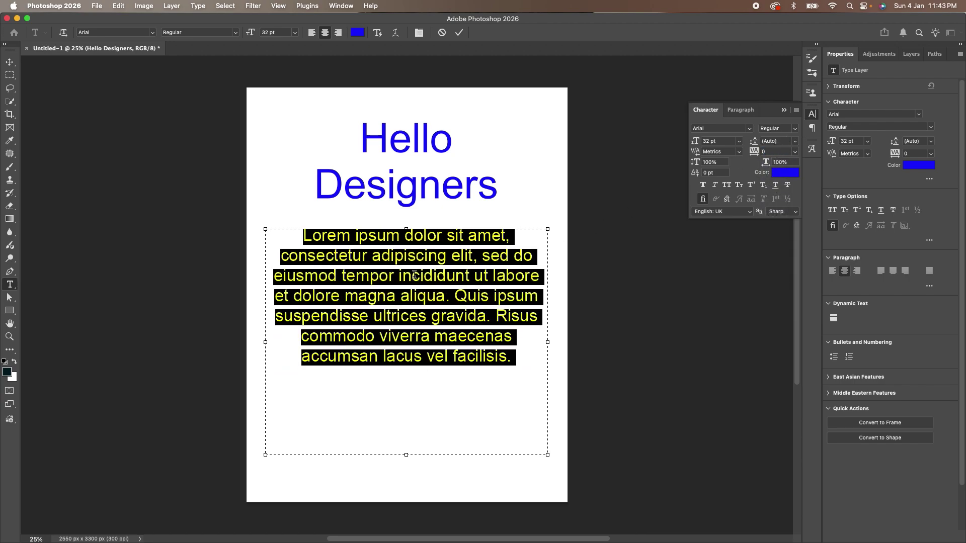
# Try left, center and right alignment on the whole placeholder paragraph, and justify it with the last line left-aligned
pyautogui.click(413, 275)
pyautogui.press('super+a')
pyautogui.click(740, 111)
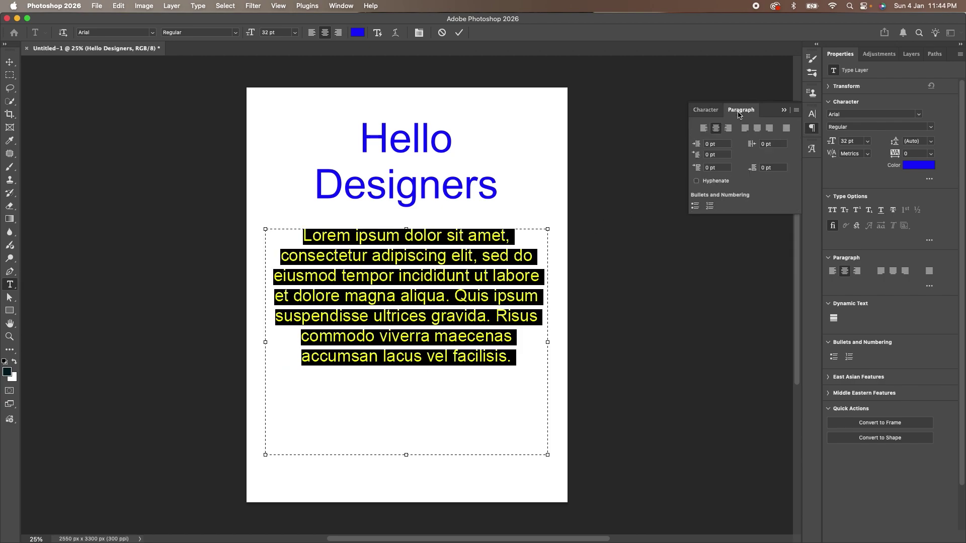
pyautogui.click(703, 129)
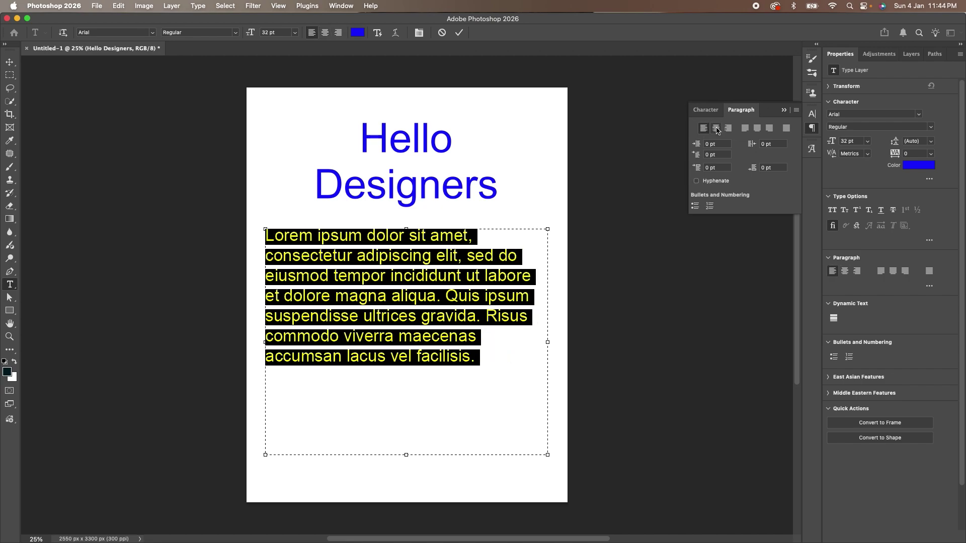
pyautogui.click(715, 129)
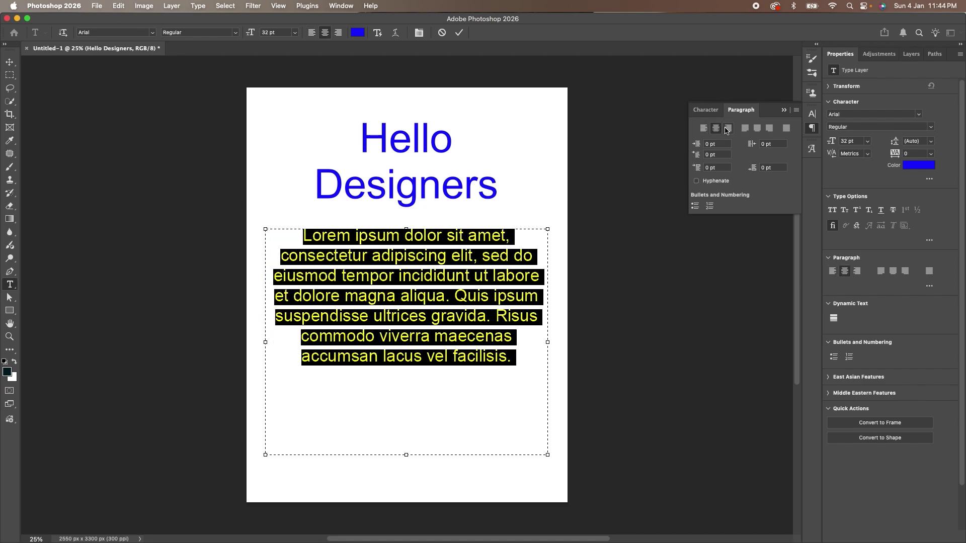
pyautogui.click(727, 129)
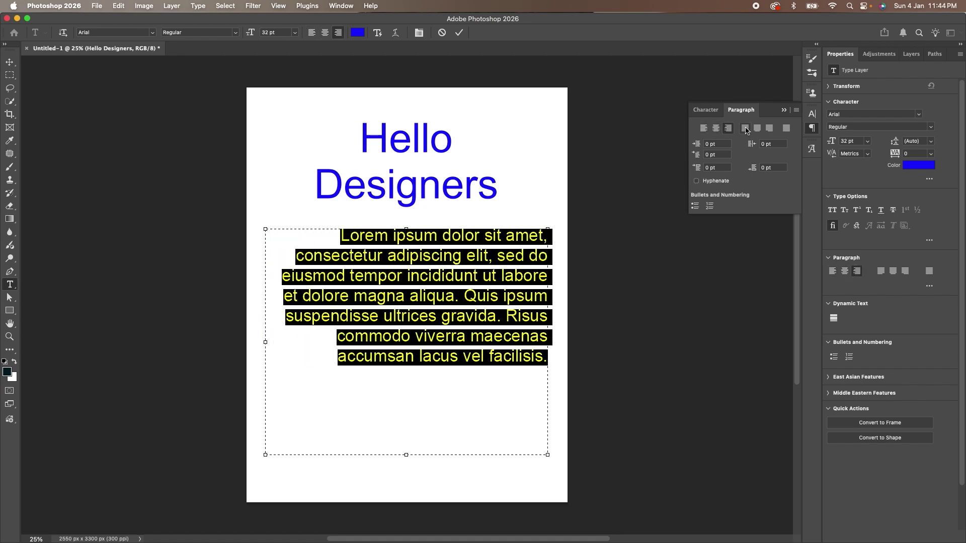
pyautogui.click(745, 129)
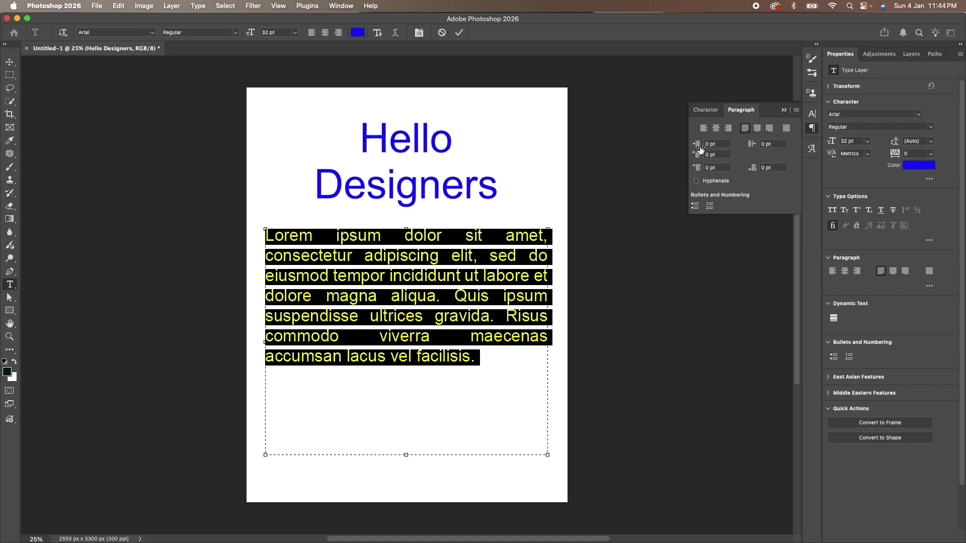
# Set the paragraph's left indent to 1.5 pt and first-line indent to 0.5 pt, and try adding space before it
pyautogui.moveTo(700, 148); pyautogui.dragTo(779, 155)
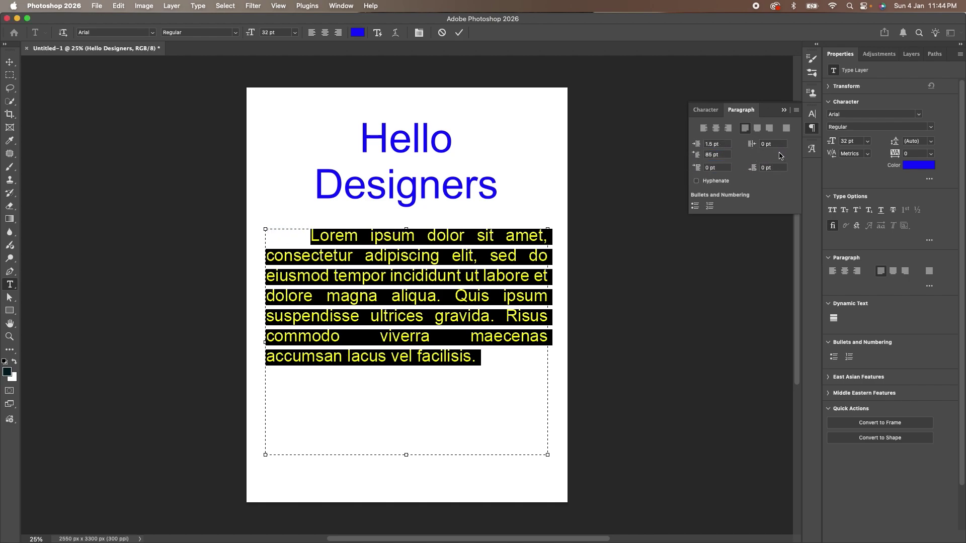
pyautogui.moveTo(695, 157); pyautogui.dragTo(610, 160)
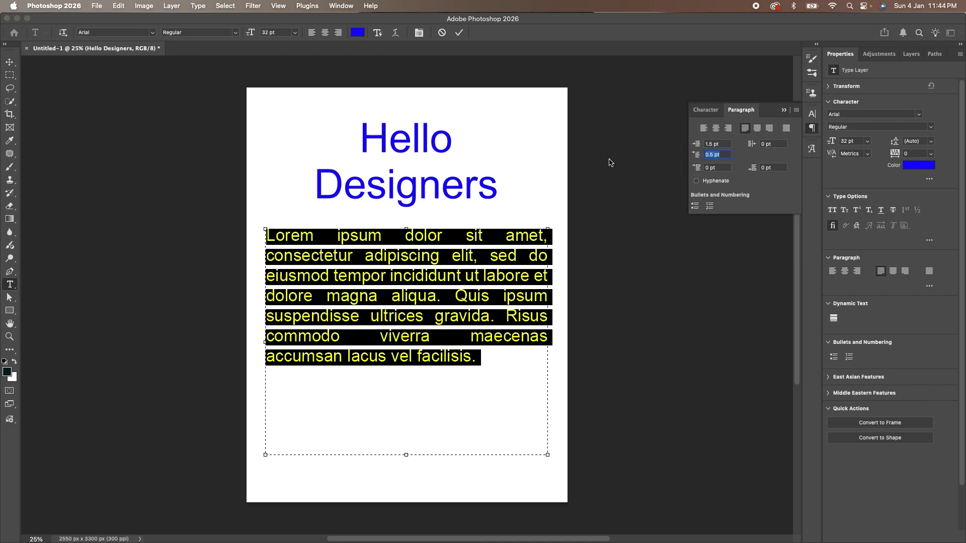
pyautogui.moveTo(699, 172); pyautogui.dragTo(736, 169)
# Try a bulleted list on the whole placeholder paragraph, remove the bullets again, and left-align the text
pyautogui.click(429, 245)
pyautogui.press('super+a')
pyautogui.click(699, 207)
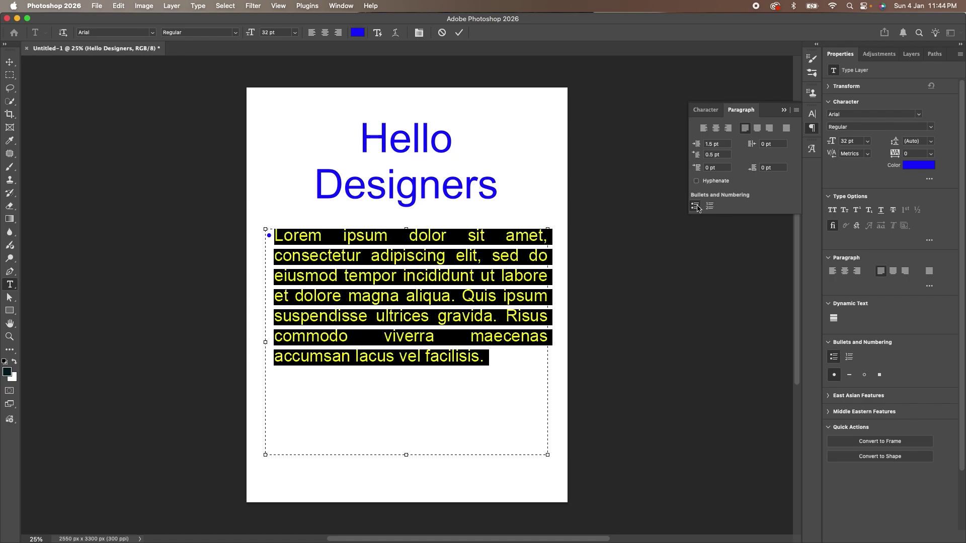
pyautogui.click(205, 302)
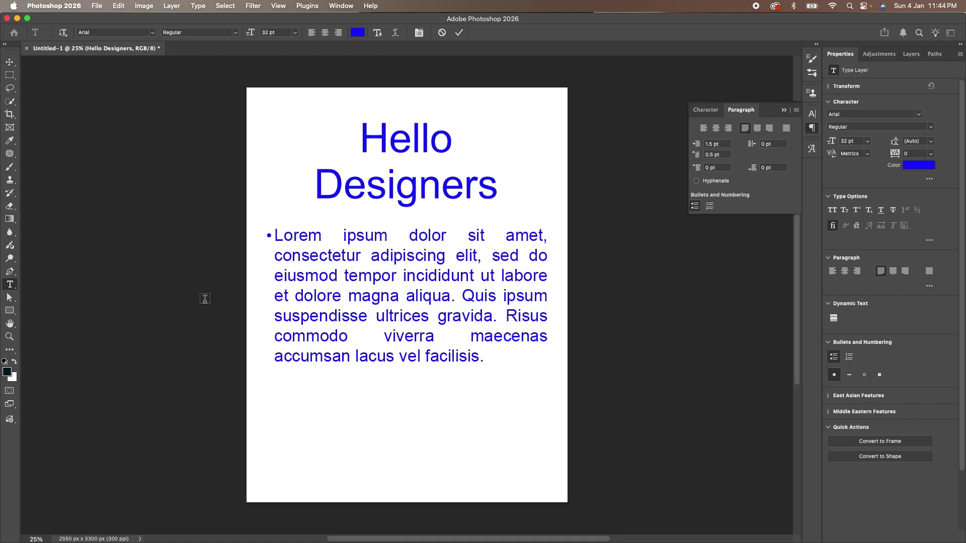
pyautogui.click(299, 237)
pyautogui.press('super+a')
pyautogui.click(694, 208)
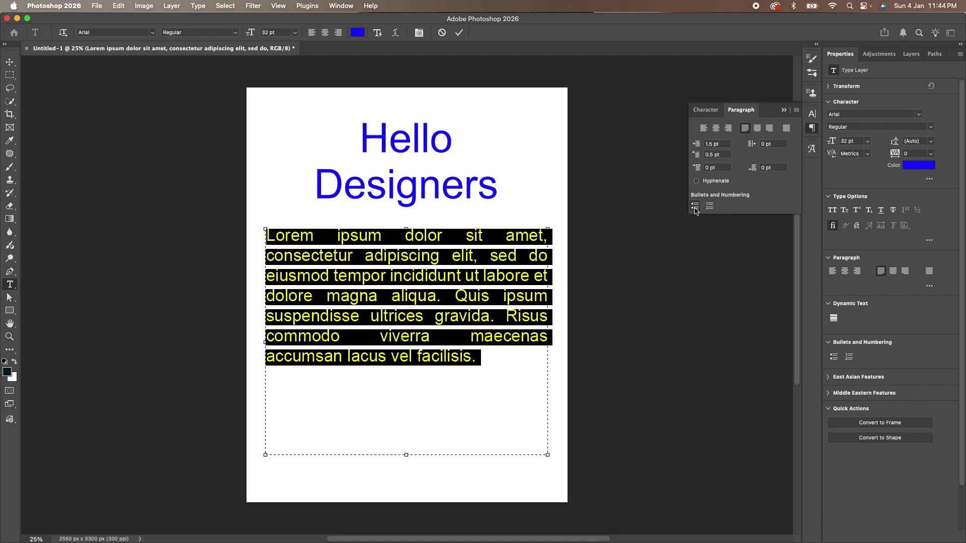
pyautogui.click(703, 128)
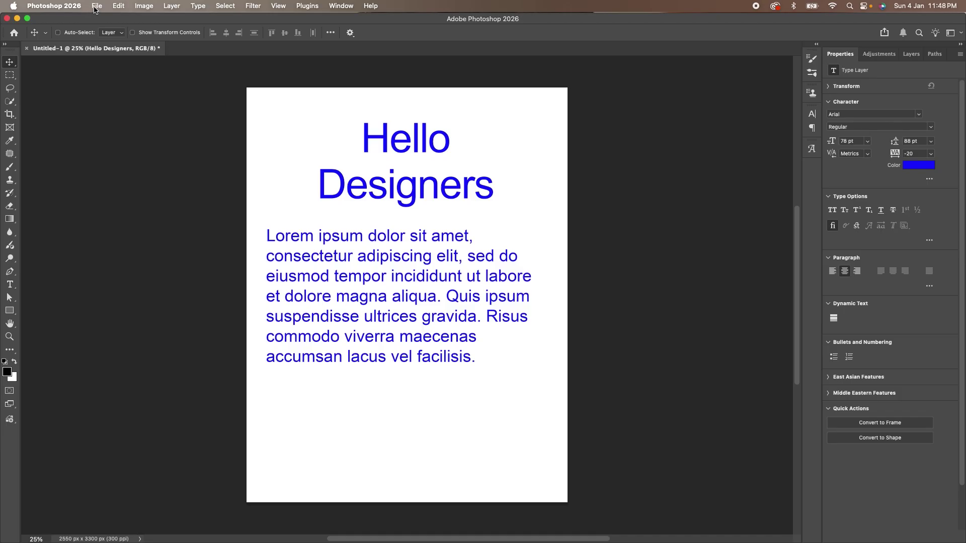
# Create a new document 3.5 inches wide and 2 inches high in CMYK Color mode
pyautogui.click(95, 9)
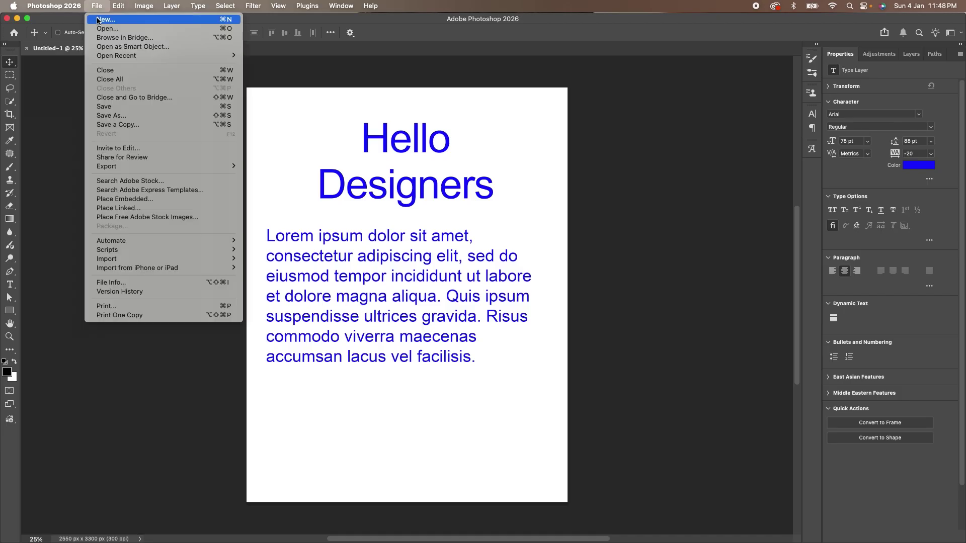
pyautogui.click(97, 20)
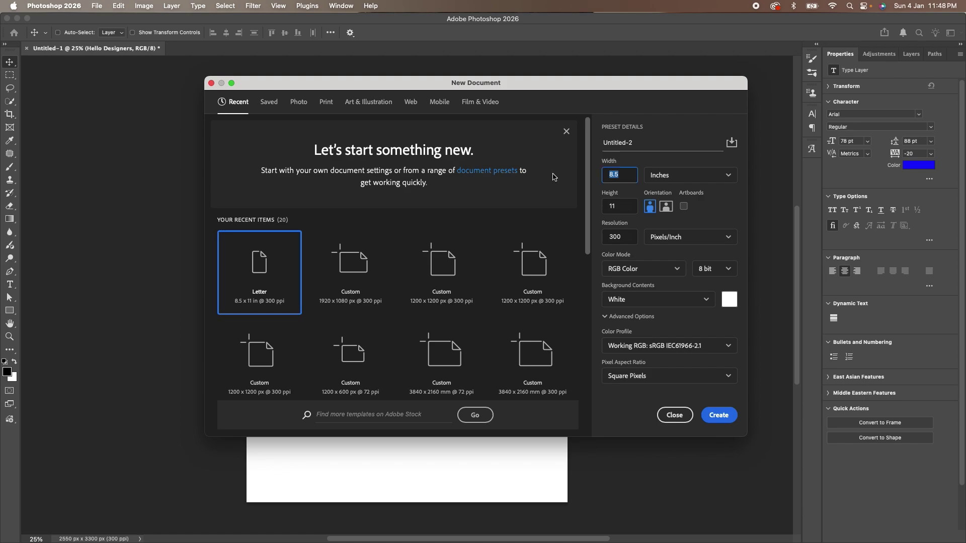
pyautogui.press('Tab')
pyautogui.write('2')
pyautogui.click(632, 268)
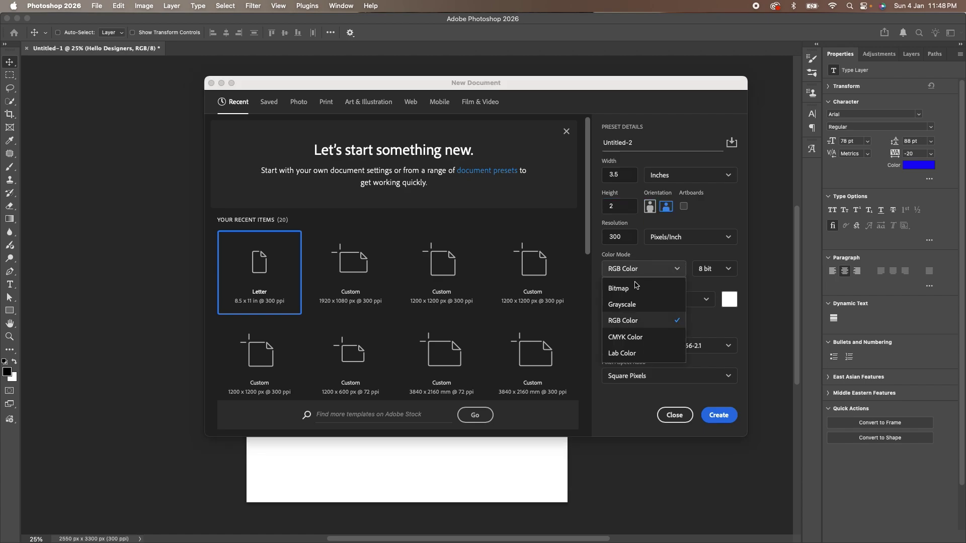
pyautogui.click(637, 338)
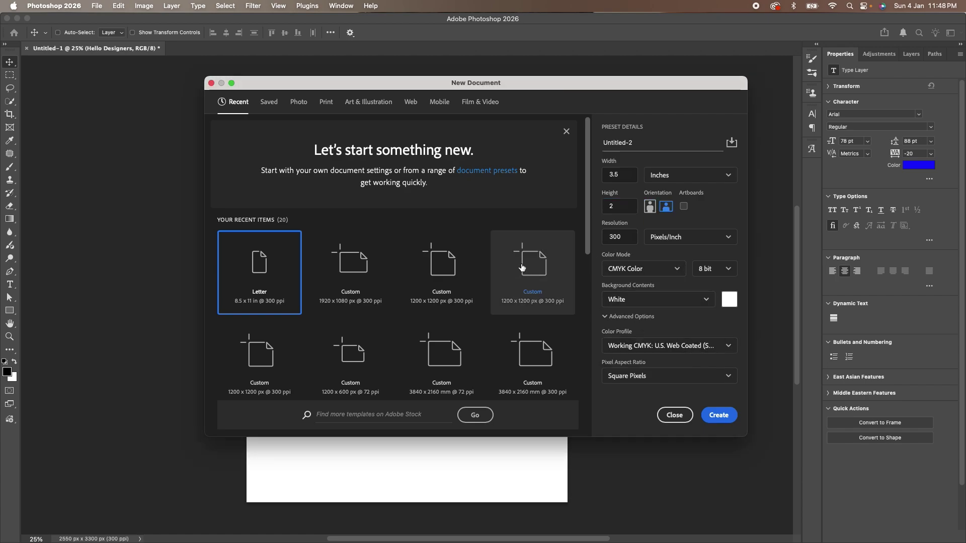
pyautogui.click(719, 416)
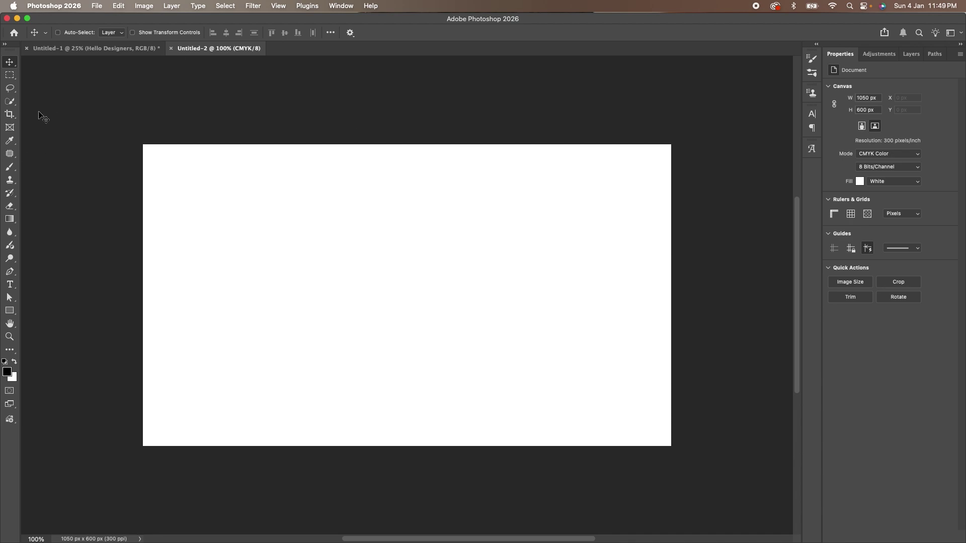
# Add the text "CREATIVE STUDIO" in the upper part of the blank canvas
pyautogui.click(9, 284)
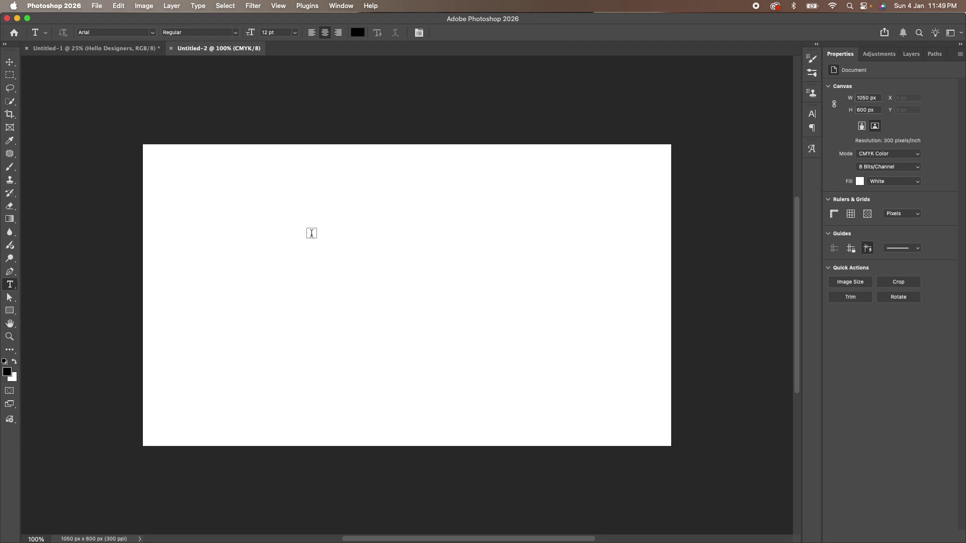
pyautogui.click(315, 216)
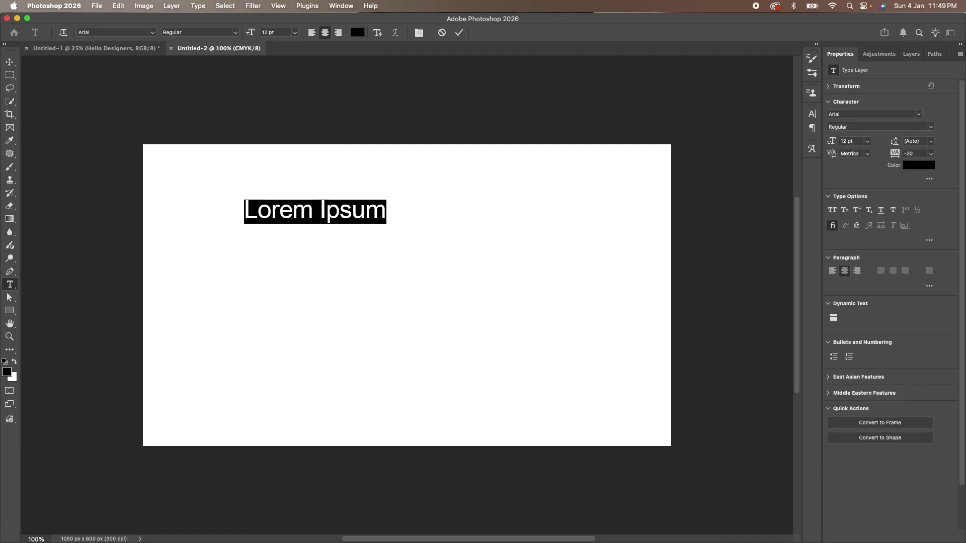
pyautogui.press('Escape')
pyautogui.tripleClick(315, 210)
pyautogui.write('CREATIVE STUDIO')
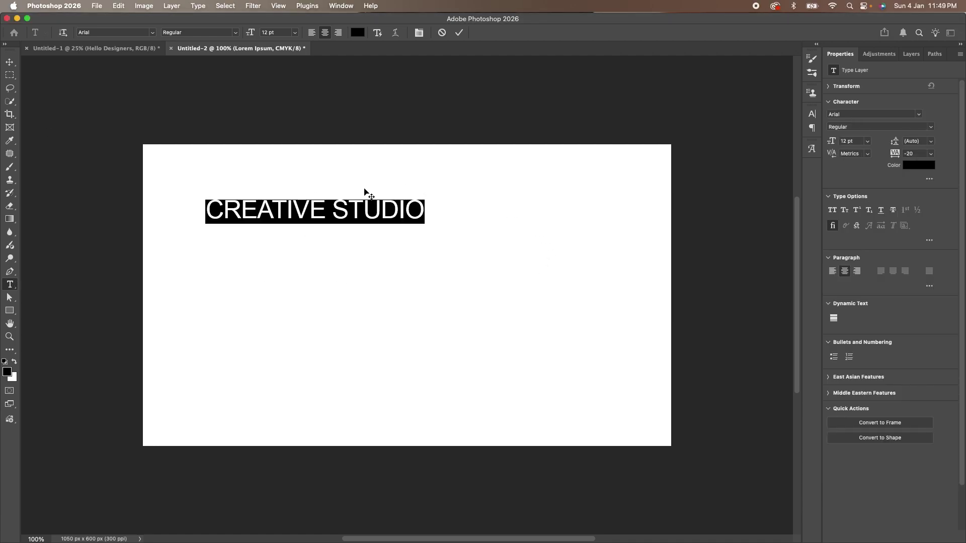
# Move "CREATIVE STUDIO" to the upper middle of the canvas and set its tracking to 0
pyautogui.moveTo(362, 194); pyautogui.dragTo(400, 217)
pyautogui.press('super+t')
pyautogui.click(775, 152)
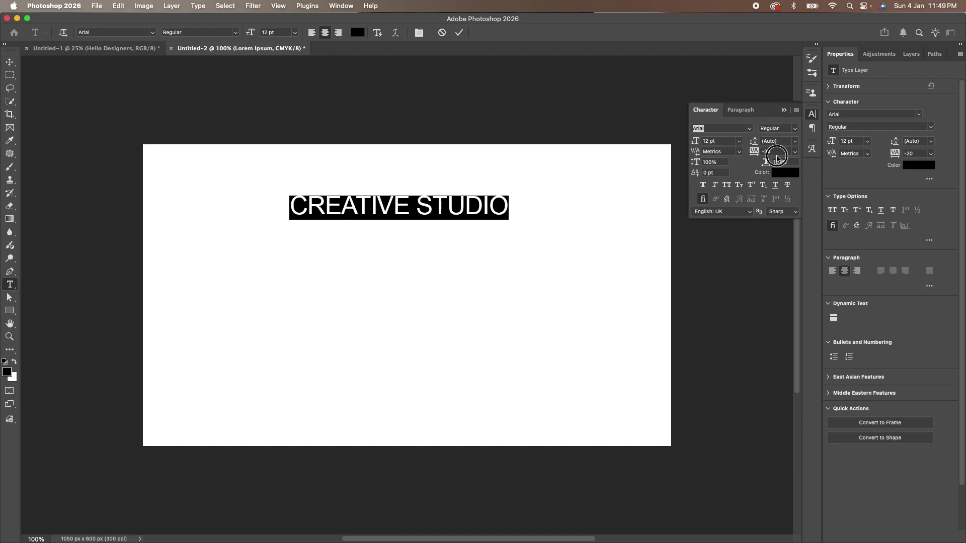
pyautogui.write('0')
pyautogui.press('Return')
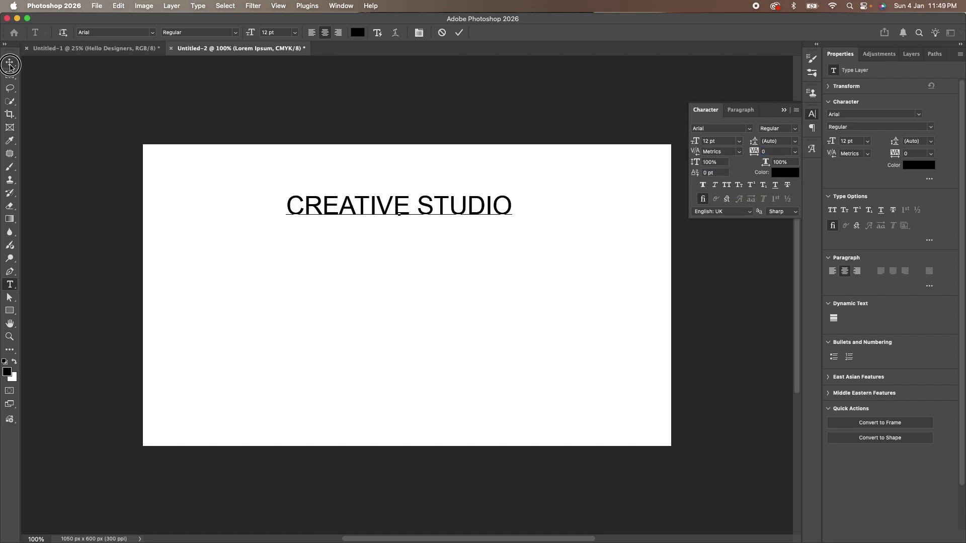
pyautogui.click(10, 61)
# Add a second text below "CREATIVE STUDIO" with the person's full name and "Visual Designer" on two lines
pyautogui.press('t')
pyautogui.click(340, 262)
pyautogui.press('super+Return')
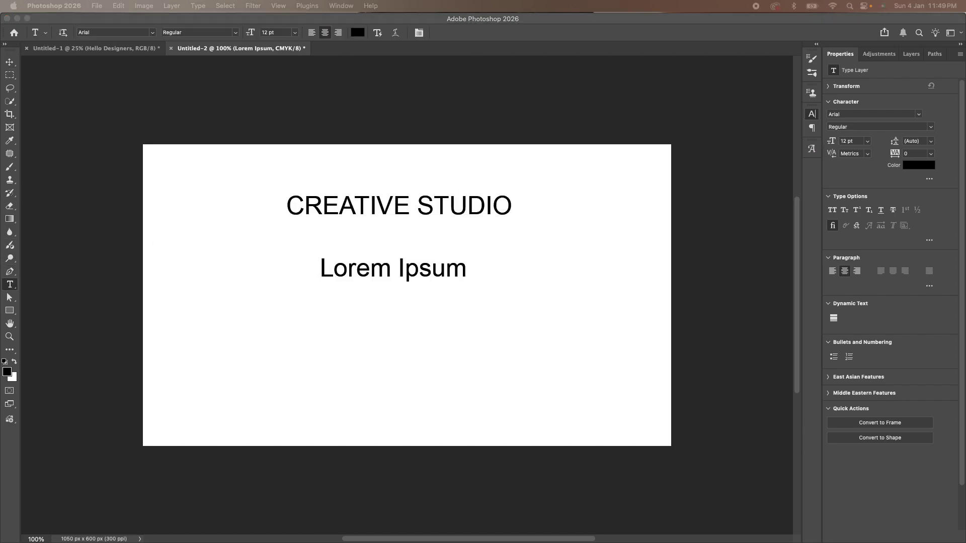
pyautogui.press('Return')
pyautogui.write('Alex Morgan')
pyautogui.press('Return')
pyautogui.write('Visual Designer')
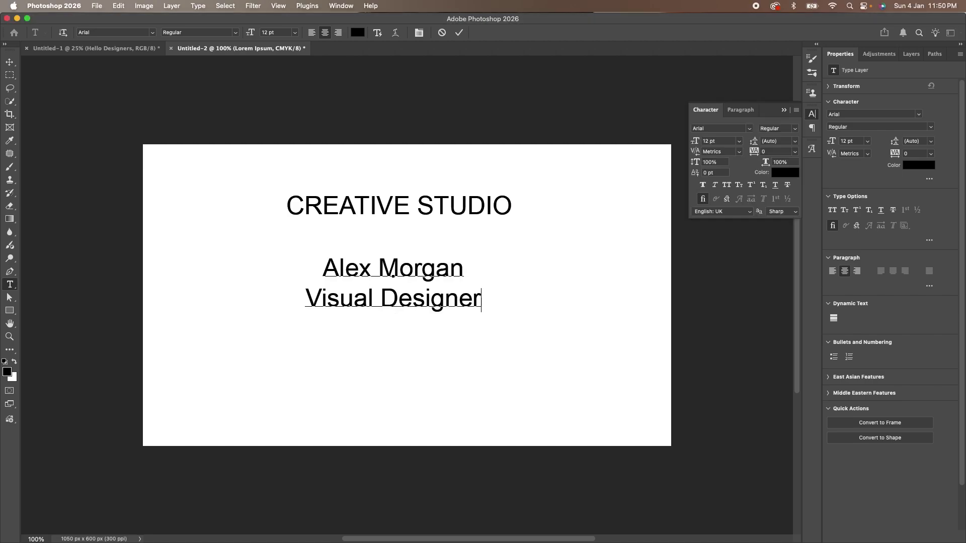
# Add a third text block below the name block with the contact e-mail, phone number and website on three lines
pyautogui.click(10, 61)
pyautogui.press('t')
pyautogui.click(360, 347)
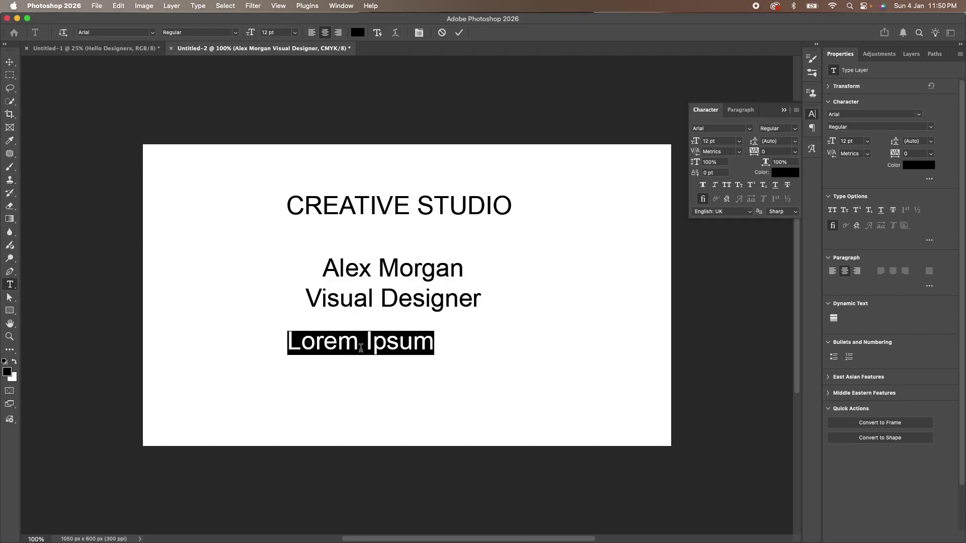
pyautogui.press('super+Return')
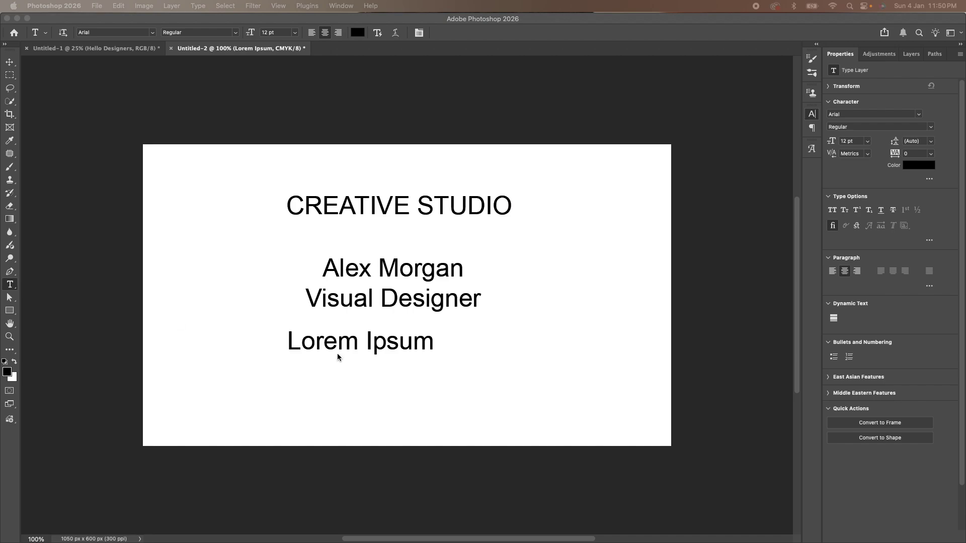
pyautogui.press('Return')
pyautogui.press('super+v')
pyautogui.press('super+a')
pyautogui.press('super+Return')
pyautogui.press('v')
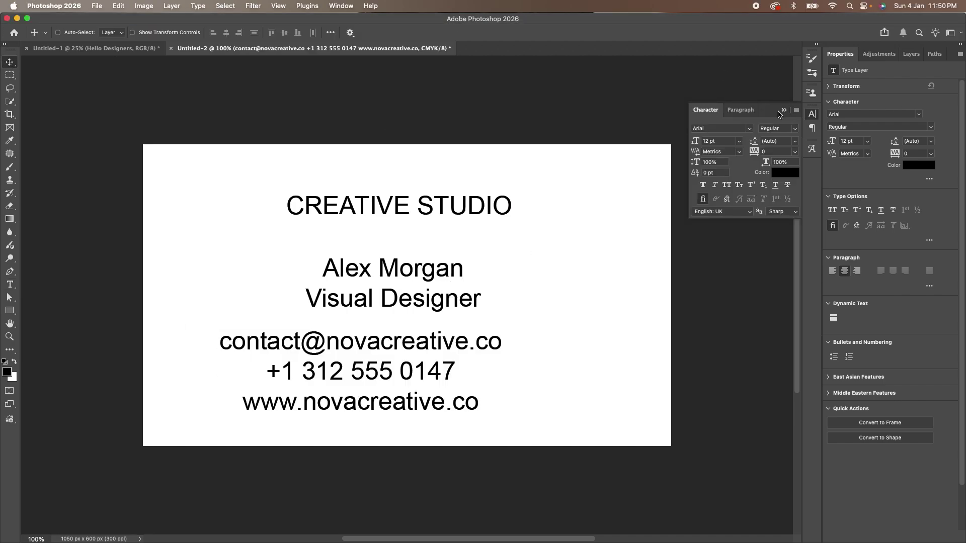
# Hide the character settings, show the layer list, and shift the contact details block slightly right and down on the card
pyautogui.click(783, 110)
pyautogui.click(910, 53)
pyautogui.click(900, 146)
pyautogui.click(905, 126)
pyautogui.click(886, 106)
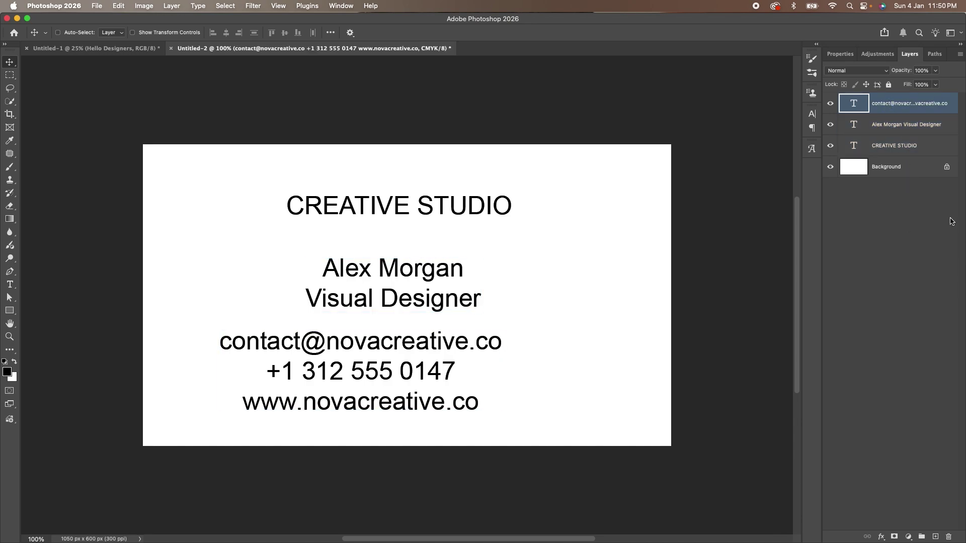
pyautogui.rightClick(449, 343)
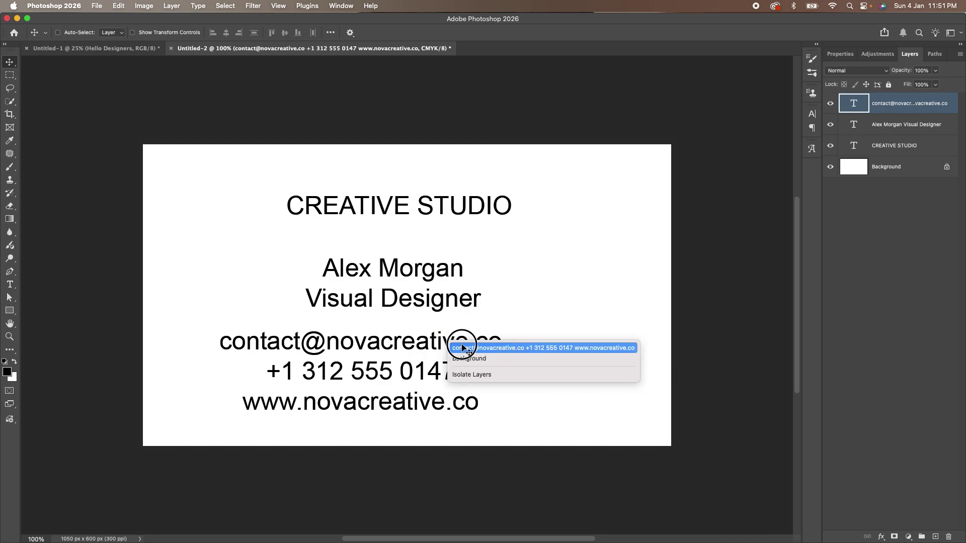
pyautogui.click(462, 348)
pyautogui.moveTo(365, 364); pyautogui.dragTo(418, 371)
# Change the font of "CREATIVE STUDIO" to Konexy Personal Use Regular and move the text slightly up
pyautogui.rightClick(459, 217)
pyautogui.click(463, 215)
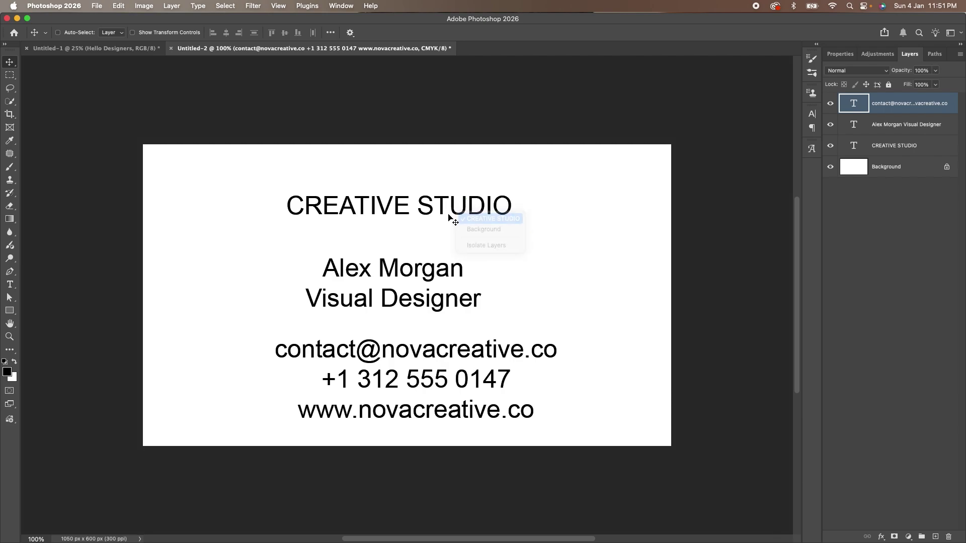
pyautogui.doubleClick(445, 206)
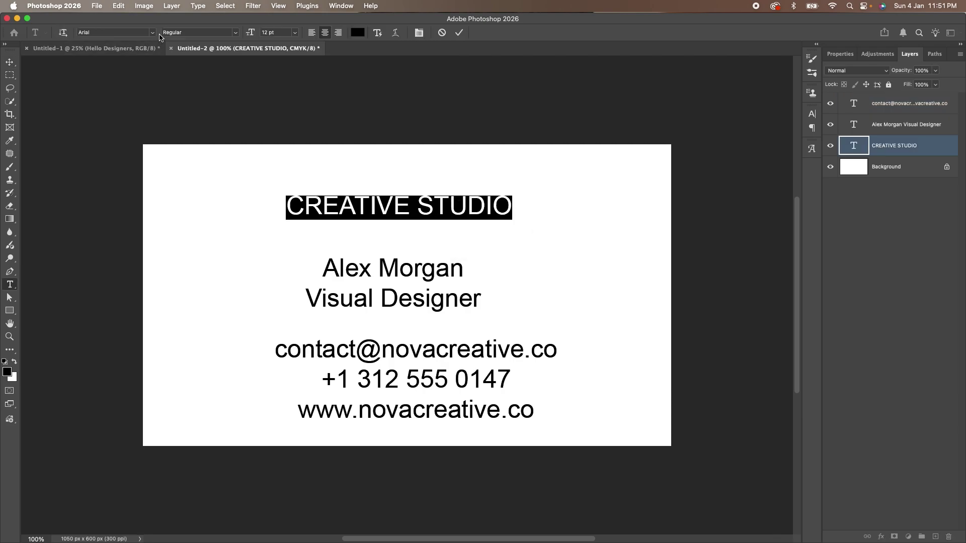
pyautogui.click(152, 32)
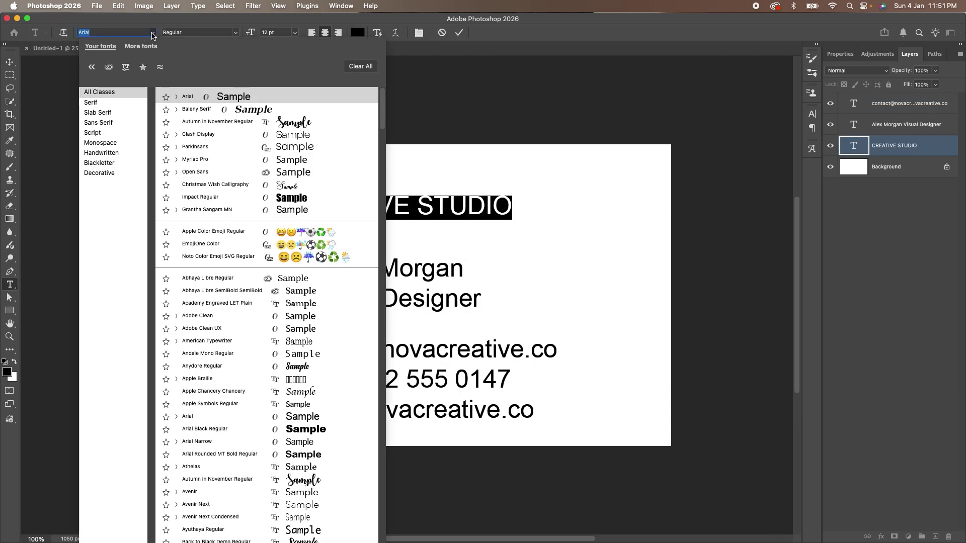
pyautogui.press('Escape')
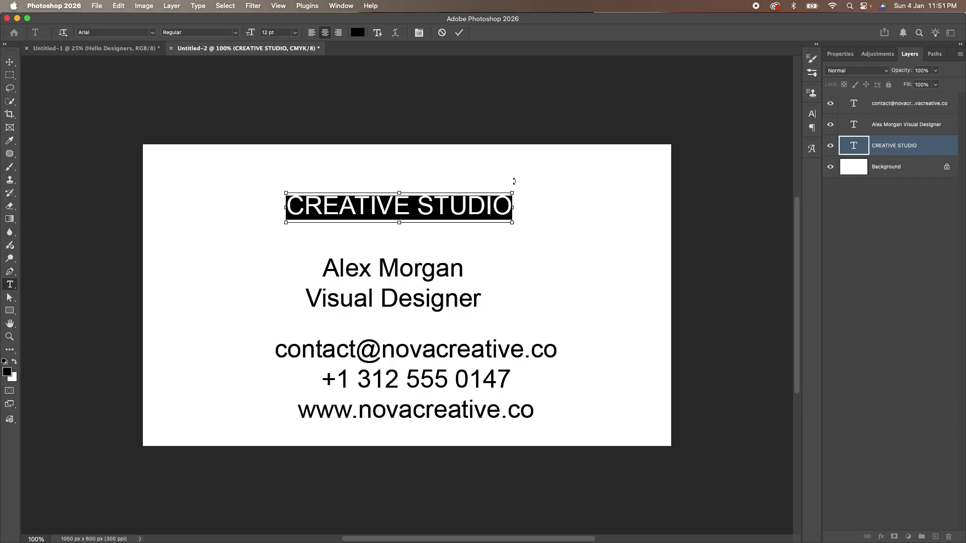
pyautogui.click(153, 32)
pyautogui.scroll(-3, 309, 320)
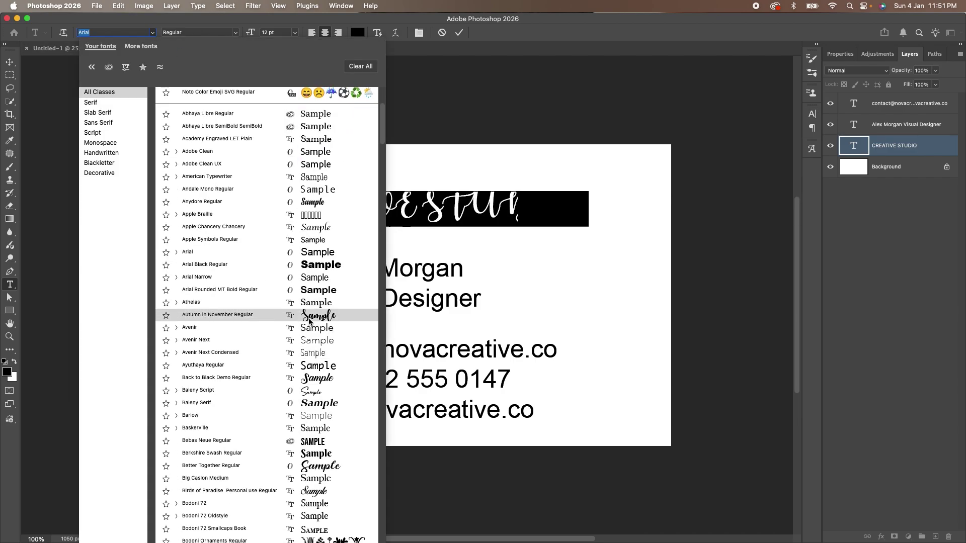
pyautogui.scroll(-10, 306, 332)
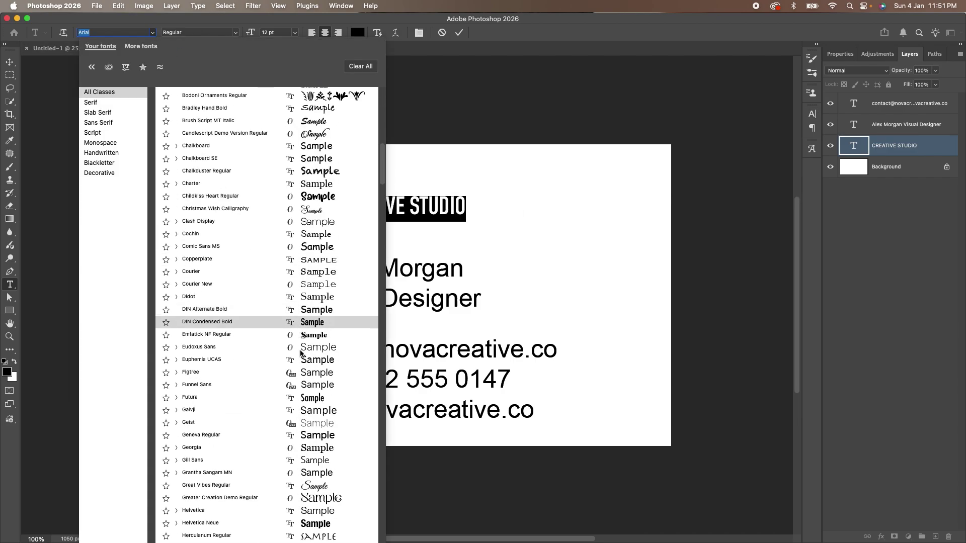
pyautogui.scroll(-3, 300, 354)
pyautogui.scroll(-7, 216, 362)
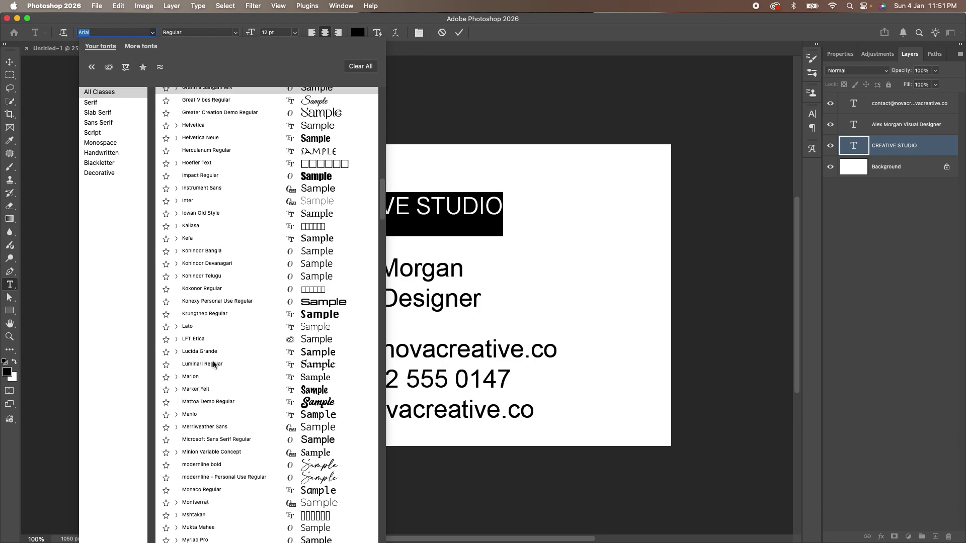
pyautogui.click(216, 300)
pyautogui.hotkey('ctrl', 'Return')
pyautogui.press('v')
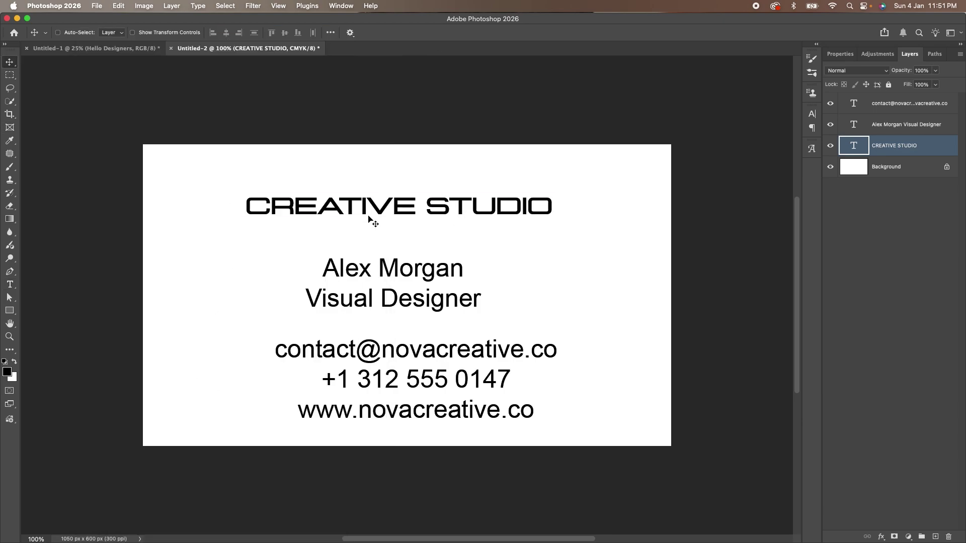
pyautogui.moveTo(369, 218); pyautogui.dragTo(385, 205)
# Left-align the block with the name and "Visual Designer" and move it toward the card's left edge
pyautogui.doubleClick(379, 297)
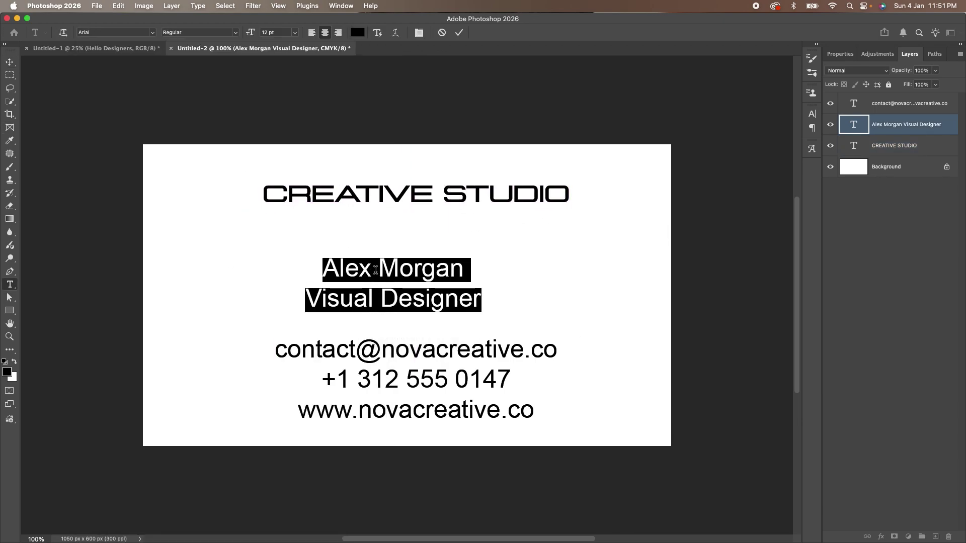
pyautogui.click(311, 32)
pyautogui.moveTo(438, 242); pyautogui.dragTo(232, 263)
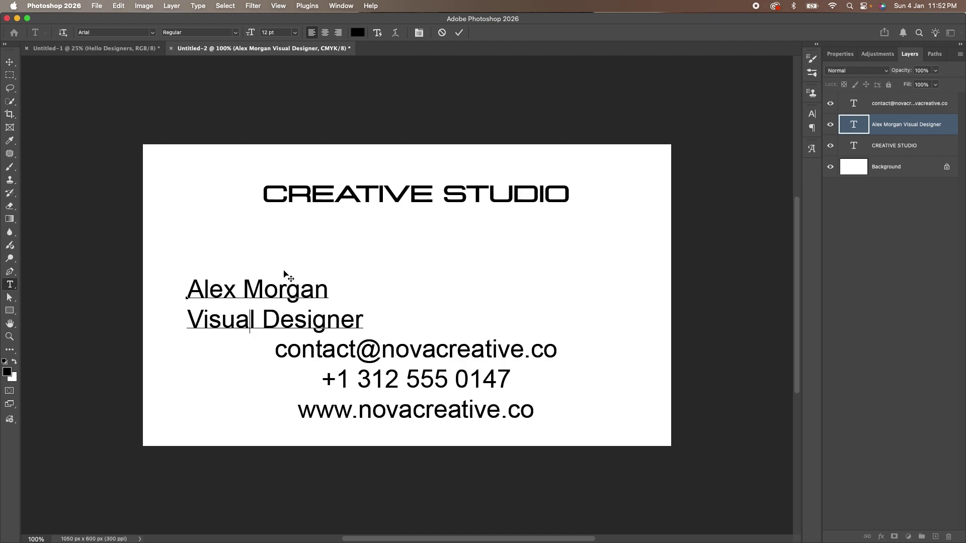
# Make the "Visual Designer" line smaller than the name line and move the name block lower on the card
pyautogui.press('Home')
pyautogui.hotkey('shift', 'End')
pyautogui.click(295, 33)
pyautogui.click(296, 64)
pyautogui.hotkey('ctrl', 'a')
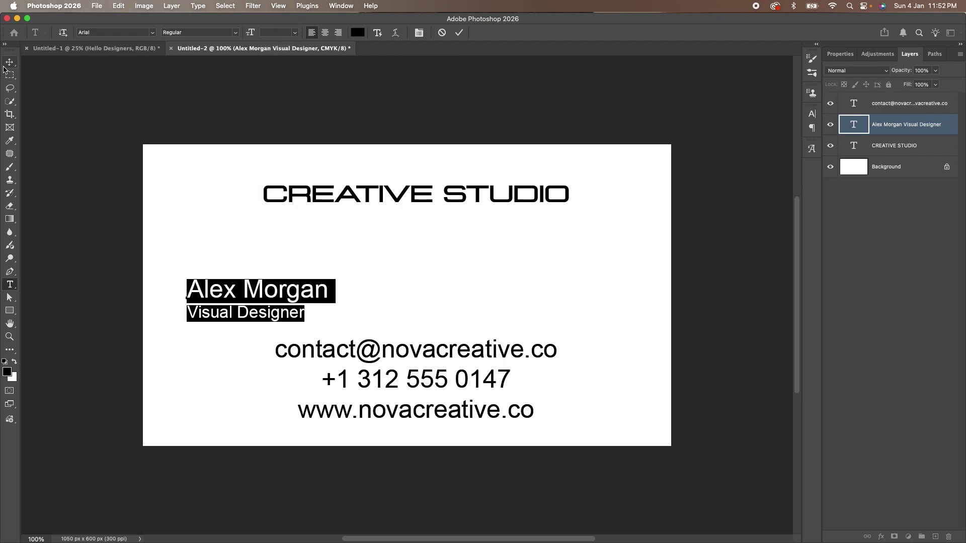
pyautogui.moveTo(281, 282); pyautogui.dragTo(274, 317)
# Move the contact details to the right side of the card, left-align them and set their size to 10 pt
pyautogui.rightClick(425, 352)
pyautogui.click(503, 355)
pyautogui.moveTo(513, 317); pyautogui.dragTo(480, 302)
pyautogui.click(312, 32)
pyautogui.click(295, 32)
pyautogui.click(274, 77)
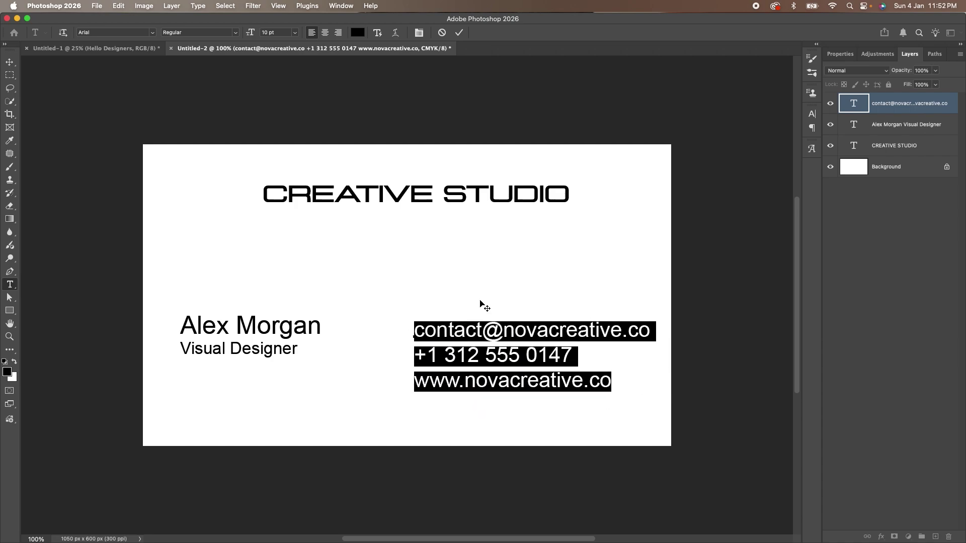
# Place the contact details in the card's lower right and the name block level with them in the lower left
pyautogui.moveTo(547, 347); pyautogui.dragTo(576, 385)
pyautogui.click(812, 114)
pyautogui.click(795, 141)
pyautogui.click(784, 154)
pyautogui.press('super+Return')
pyautogui.press('v')
pyautogui.keyDown('super'); pyautogui.click(282, 328); pyautogui.keyUp('super')
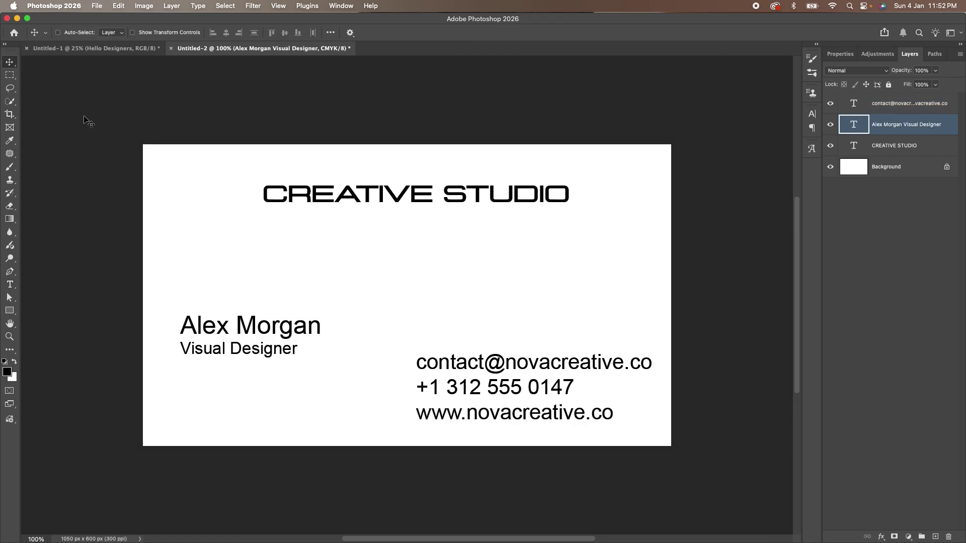
pyautogui.moveTo(266, 338); pyautogui.dragTo(257, 376)
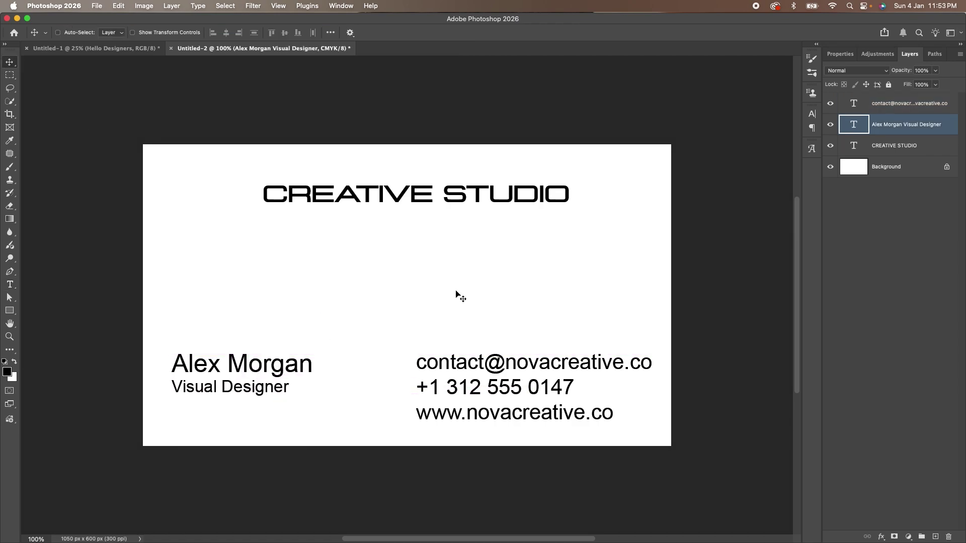
# Enlarge "CREATIVE STUDIO" to span most of the card's width and centre it horizontally in the upper half
pyautogui.doubleClick(467, 196)
pyautogui.moveTo(425, 259); pyautogui.dragTo(442, 263)
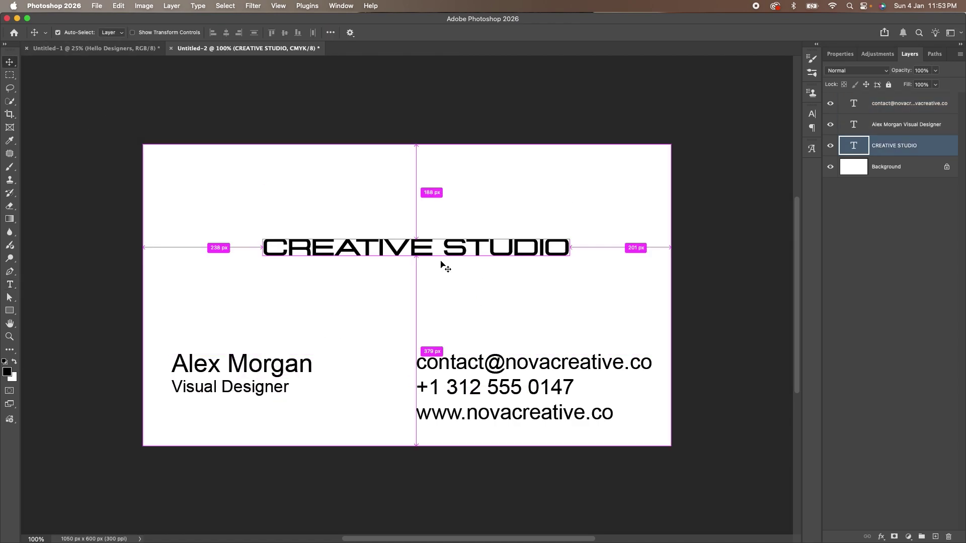
pyautogui.hotkey('ctrl', 't')
pyautogui.moveTo(560, 239); pyautogui.dragTo(634, 229)
pyautogui.moveTo(491, 253); pyautogui.dragTo(484, 237)
pyautogui.press('Return')
# Scale the contact details block down to about 89% and shift it slightly right in the lower right corner
pyautogui.click(628, 372)
pyautogui.hotkey('ctrl', 't')
pyautogui.moveTo(649, 351); pyautogui.dragTo(624, 363)
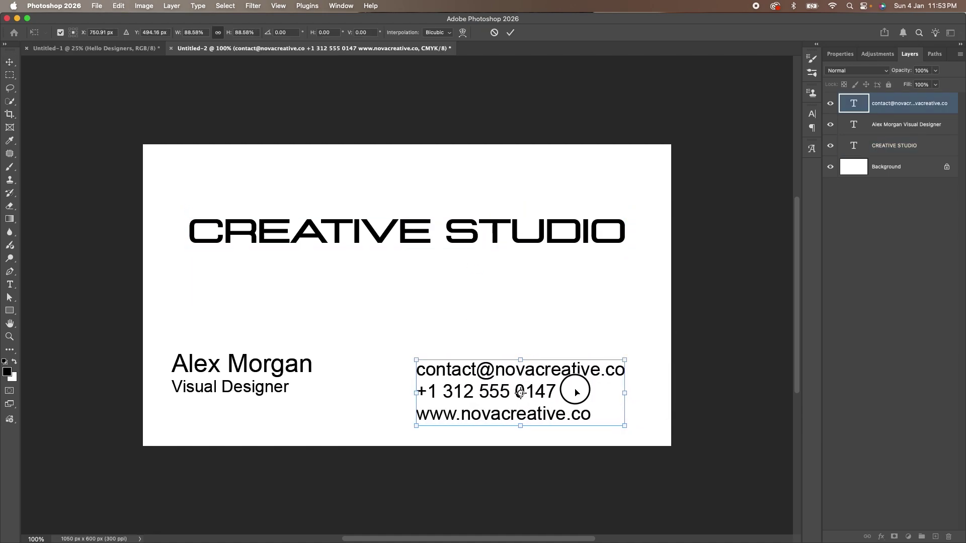
pyautogui.press('Return')
pyautogui.moveTo(490, 374); pyautogui.dragTo(504, 373)
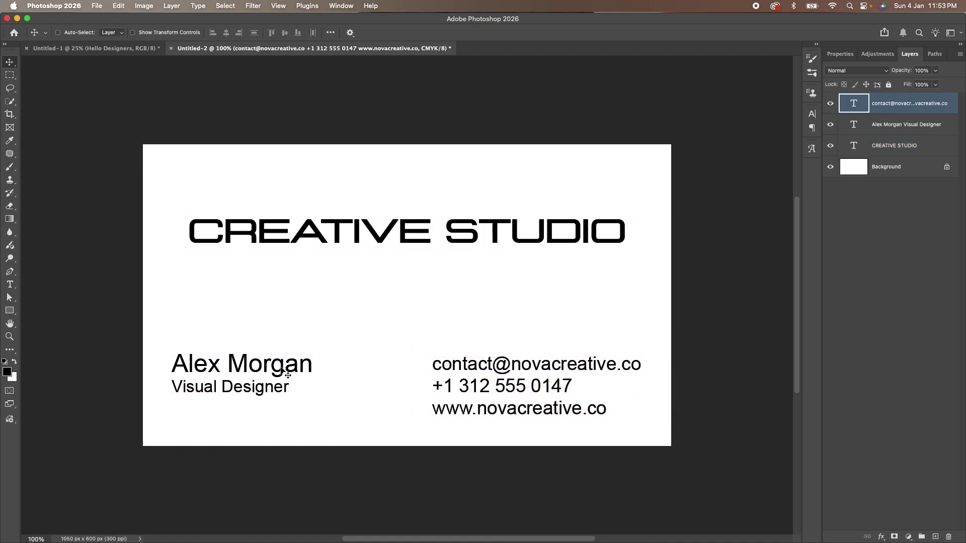
# Shift the name block right to line up with the left edge of "CREATIVE STUDIO" and fine-tune the contact details' position
pyautogui.moveTo(281, 365); pyautogui.dragTo(298, 364)
pyautogui.click(546, 378)
pyautogui.moveTo(545, 378); pyautogui.dragTo(557, 383)
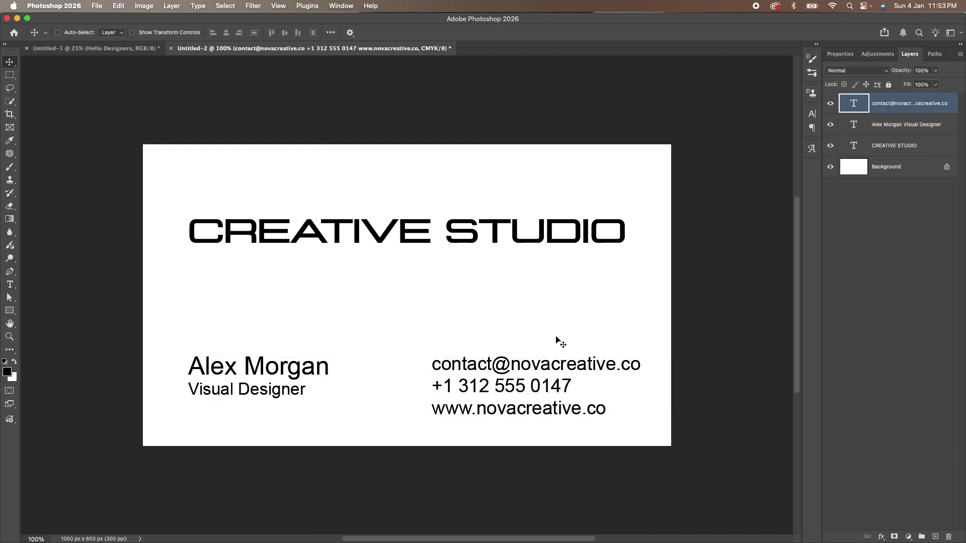
# Add a new layer above the Background and fill a full-width black band on it behind the name and contact details
pyautogui.click(902, 164)
pyautogui.press('super+shift+alt+n')
pyautogui.press('m')
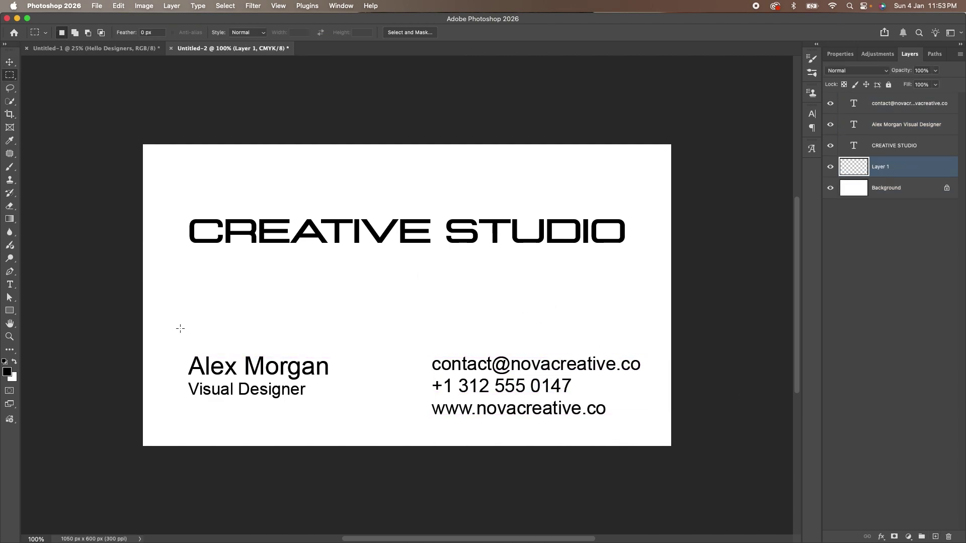
pyautogui.moveTo(131, 351); pyautogui.dragTo(685, 423)
pyautogui.click(7, 371)
pyautogui.click(820, 111)
pyautogui.hotkey('alt', 'BackSpace')
# Recolour the name block and the contact details text to white
pyautogui.press('v')
pyautogui.hotkey('alt', ']')
pyautogui.hotkey('alt', ']')
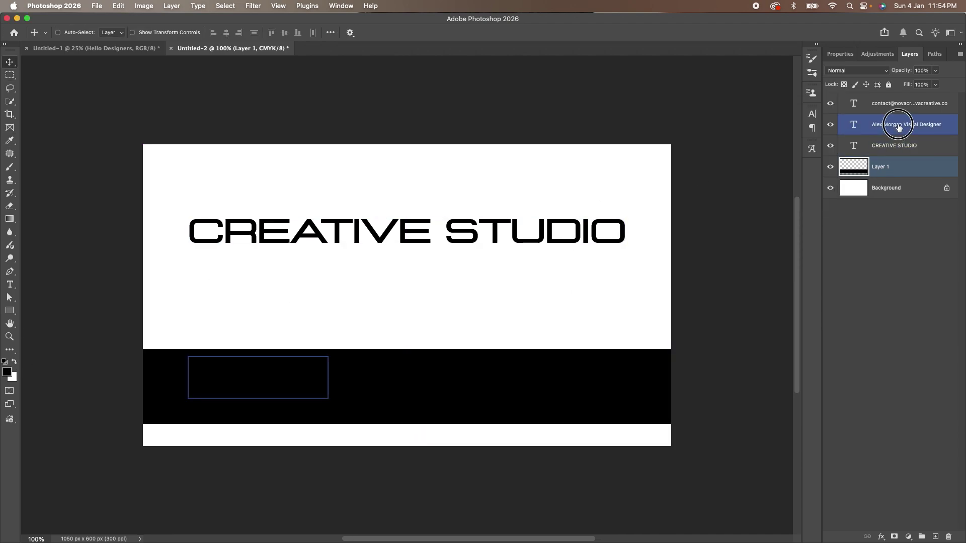
pyautogui.press('super+BackSpace')
pyautogui.hotkey('alt', ']')
pyautogui.press('super+BackSpace')
# Centre the name block vertically within the black band and lower "CREATIVE STUDIO" toward the middle of the white area
pyautogui.keyDown('super'); pyautogui.click(297, 371); pyautogui.keyUp('super')
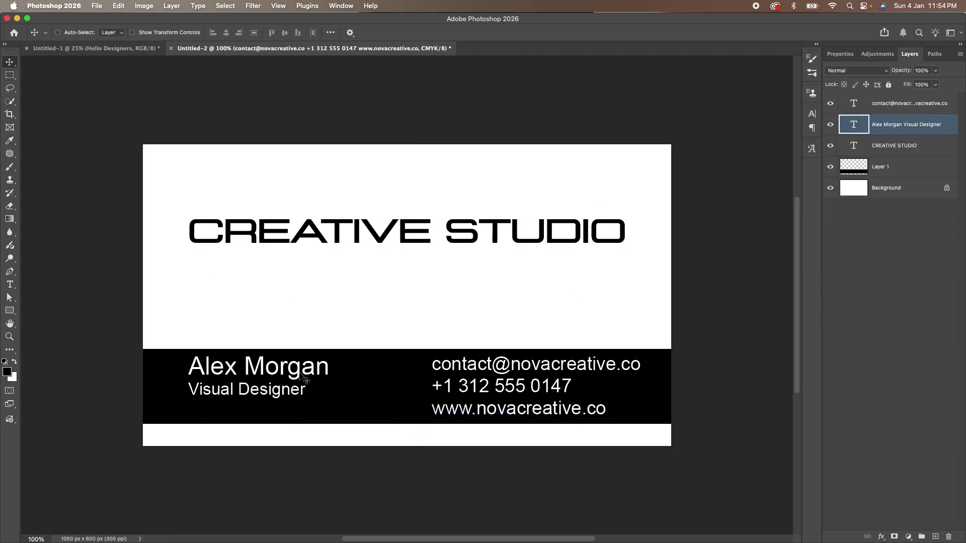
pyautogui.moveTo(247, 391); pyautogui.dragTo(245, 400)
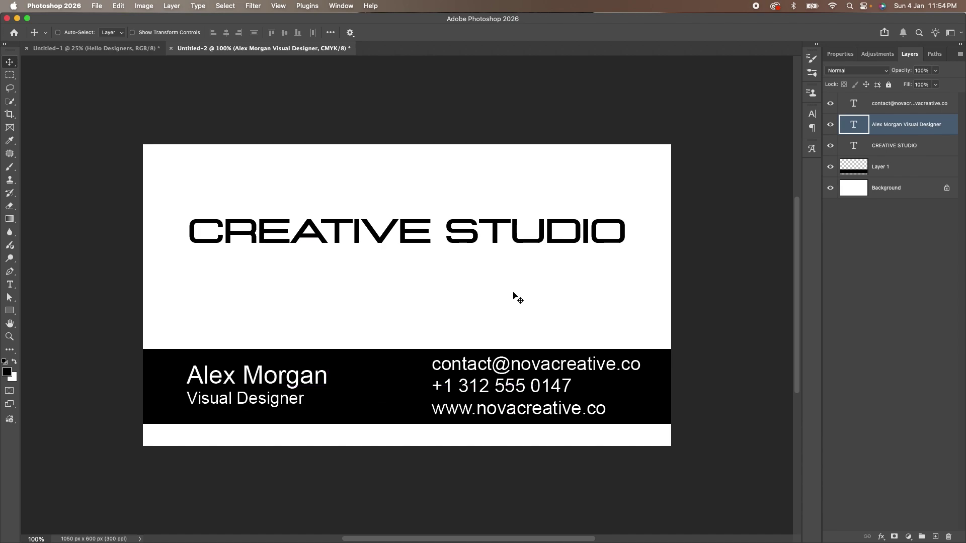
pyautogui.rightClick(478, 234)
pyautogui.click(498, 240)
pyautogui.moveTo(435, 255); pyautogui.dragTo(435, 274)
# Add a new layer with a thin white vertical divider in the black band between the name block and the contact details
pyautogui.click(10, 75)
pyautogui.click(935, 536)
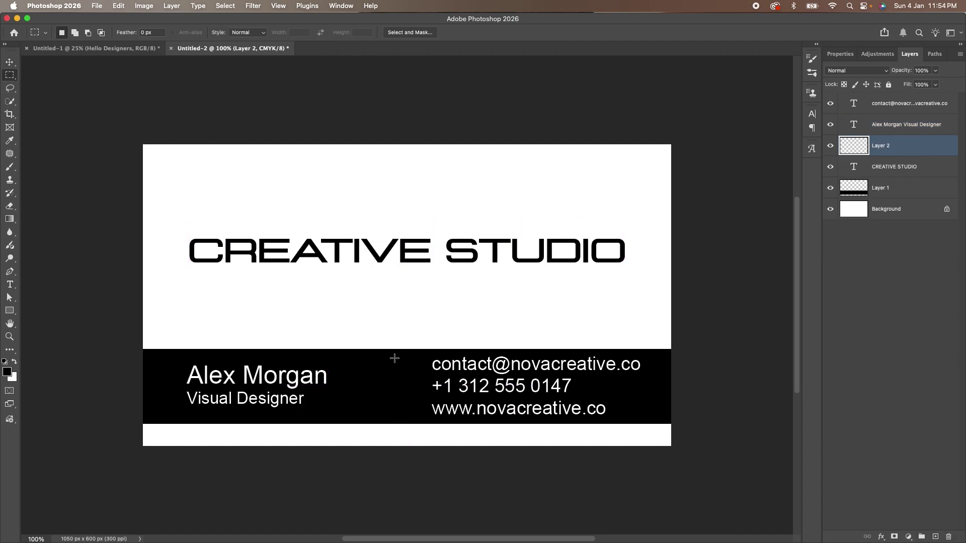
pyautogui.moveTo(391, 356); pyautogui.dragTo(405, 409)
pyautogui.press('v')
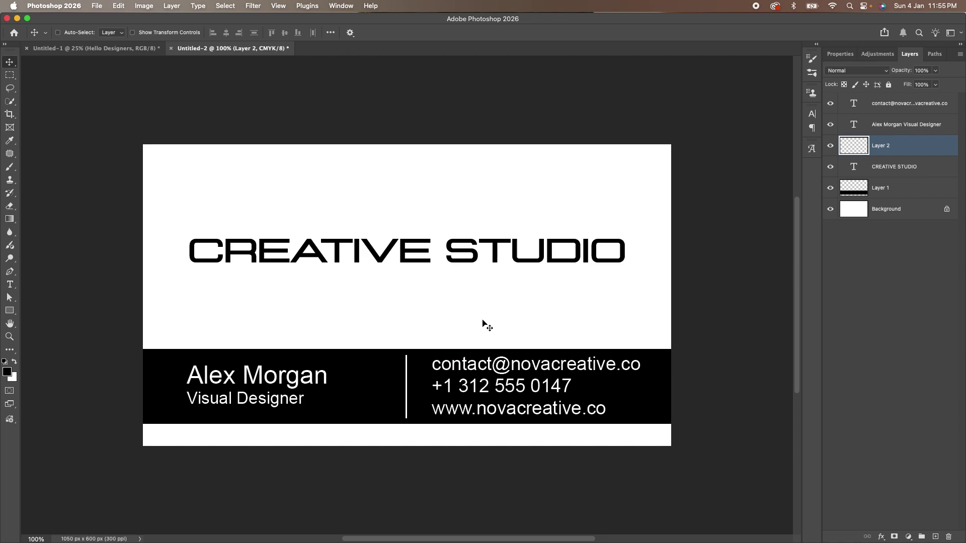
# Duplicate the business card document as "Untitled-2 copy"
pyautogui.click(123, 8)
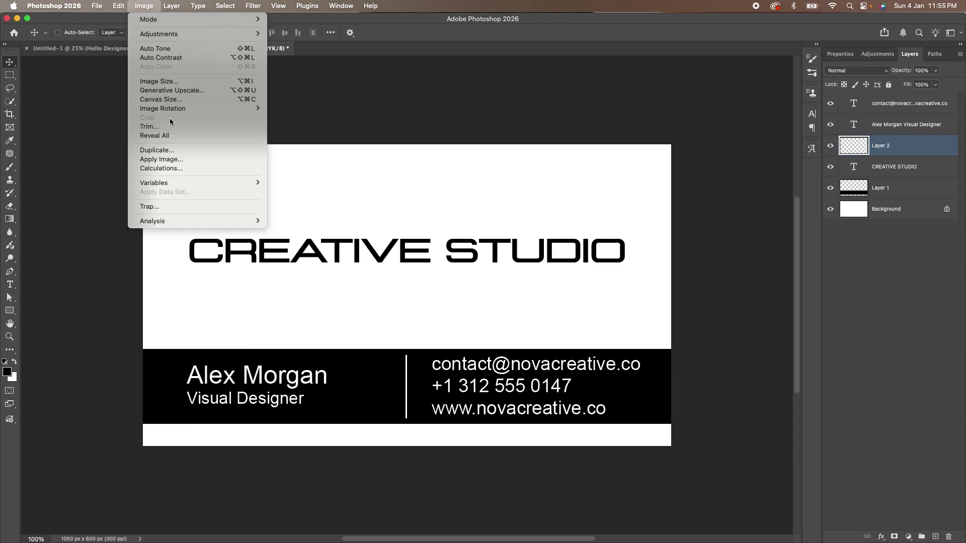
pyautogui.click(166, 151)
pyautogui.click(554, 96)
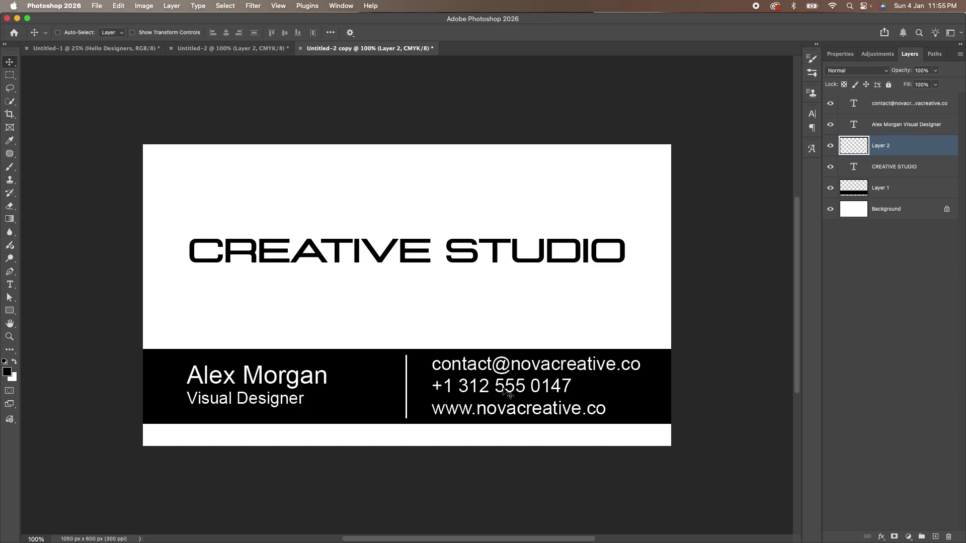
# Delete "STUDIO" from the large title in the copy and move the remaining "CREATIVE" text up
pyautogui.click(10, 284)
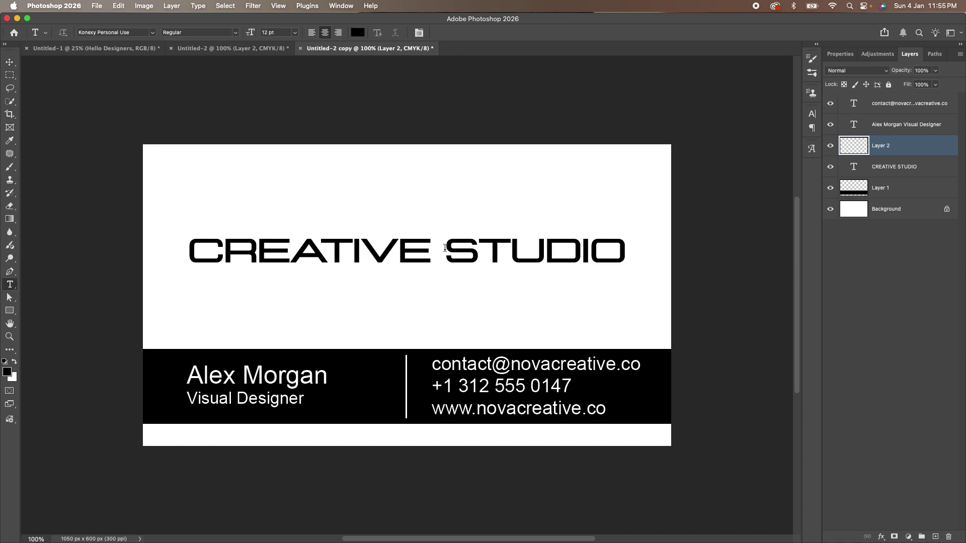
pyautogui.moveTo(446, 250); pyautogui.dragTo(637, 248)
pyautogui.press('BackSpace')
pyautogui.press('BackSpace')
pyautogui.hotkey('ctrl', 'a')
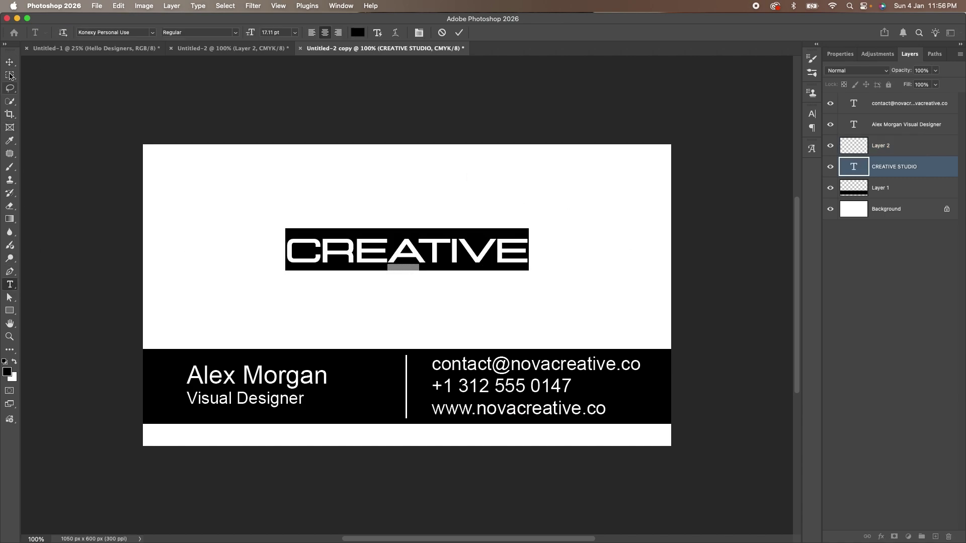
pyautogui.click(10, 61)
# Add "STUDIO" as a separate smaller text and place it centred below "CREATIVE"
pyautogui.press('t')
pyautogui.click(388, 271)
pyautogui.write('STUDIO')
pyautogui.press('Escape')
pyautogui.press('v')
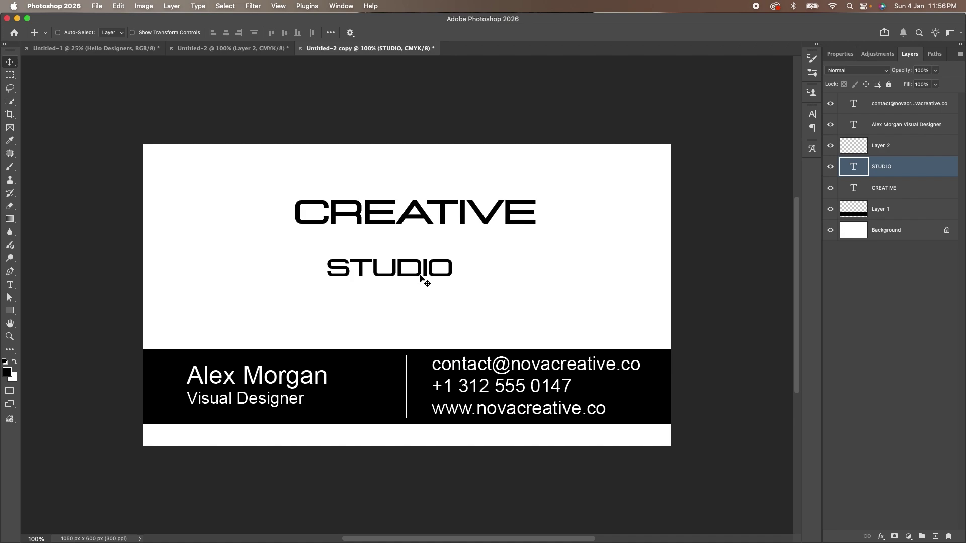
pyautogui.moveTo(421, 278); pyautogui.dragTo(437, 286)
# Retype the large title as "Creative" in the Autumn in November font and move it down close above "STUDIO"
pyautogui.doubleClick(436, 196)
pyautogui.click(153, 33)
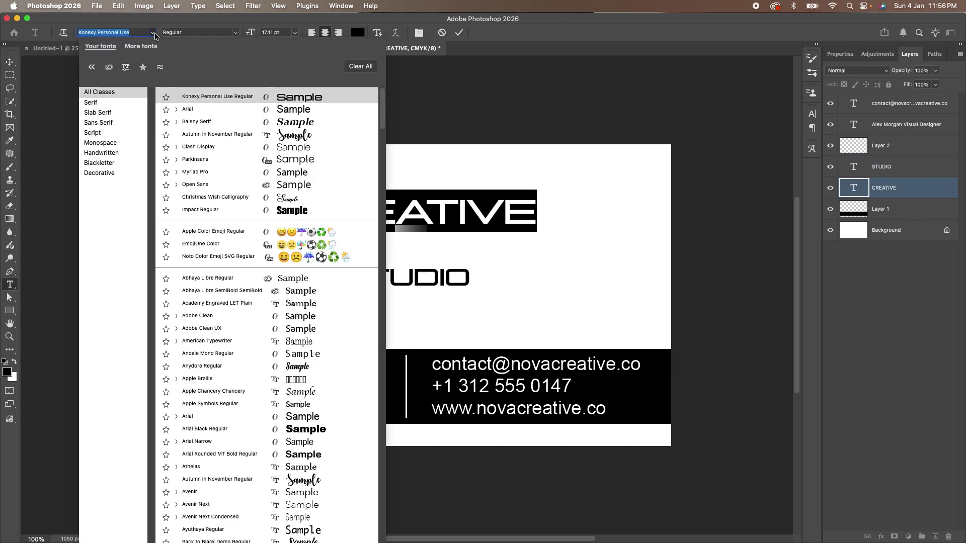
pyautogui.click(211, 135)
pyautogui.write('Creative')
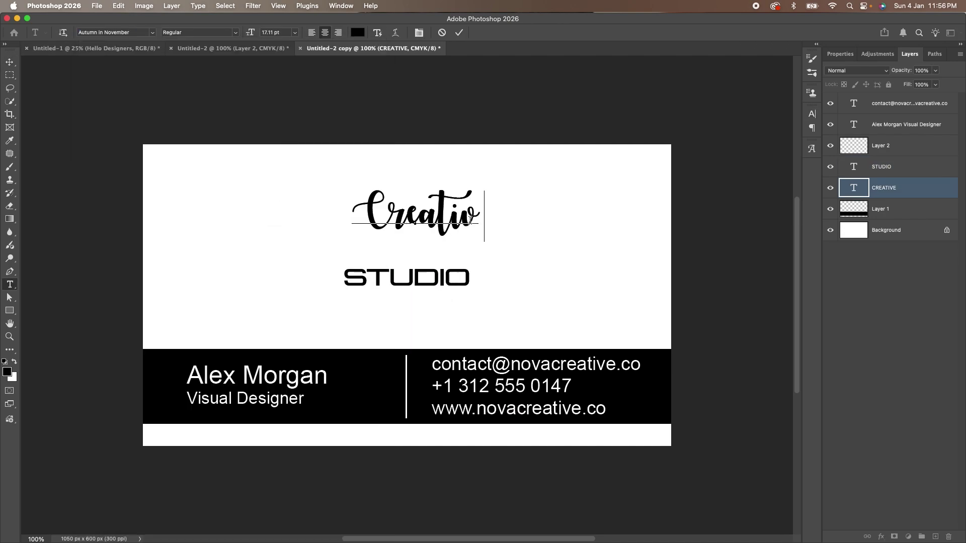
pyautogui.press('Escape')
pyautogui.press('v')
pyautogui.moveTo(449, 212); pyautogui.dragTo(457, 240)
# Widen the letter spacing of the "STUDIO" text until it spans more than the width of "Creative"
pyautogui.rightClick(513, 276)
pyautogui.click(528, 281)
pyautogui.press('t')
pyautogui.press('Return')
pyautogui.hotkey('alt', 'Right')
pyautogui.hotkey('alt', 'Right')
pyautogui.hotkey('alt', 'Right')
pyautogui.hotkey('alt', 'Right')
pyautogui.hotkey('alt', 'Right')
pyautogui.hotkey('alt', 'Right')
pyautogui.hotkey('alt', 'Right')
pyautogui.hotkey('alt', 'Right')
pyautogui.hotkey('alt', 'Right')
pyautogui.hotkey('alt', 'Right')
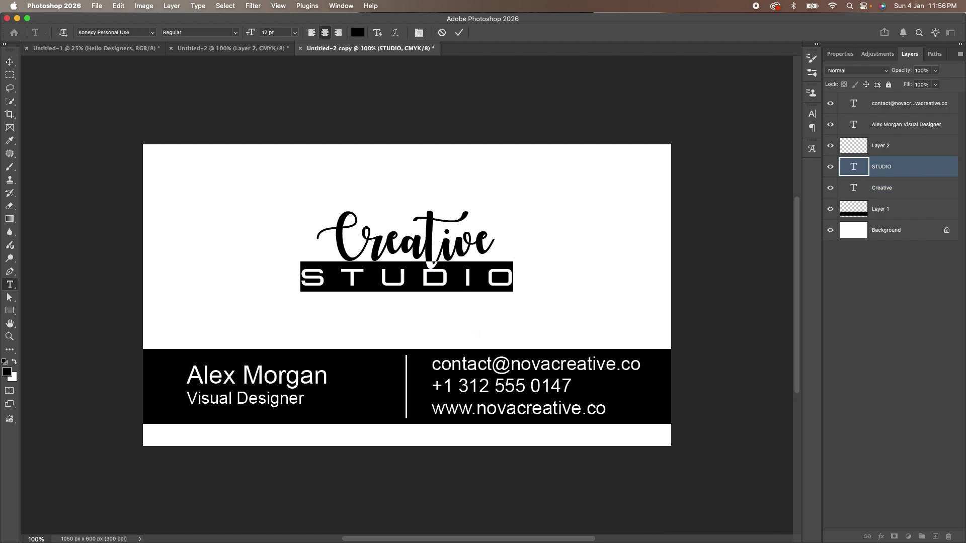
pyautogui.press('Escape')
# Scale the widely spaced "STUDIO" text down so it is narrower than "Creative" and sits centred beneath it
pyautogui.press('super+t')
pyautogui.moveTo(512, 285); pyautogui.dragTo(454, 283)
pyautogui.press('Return')
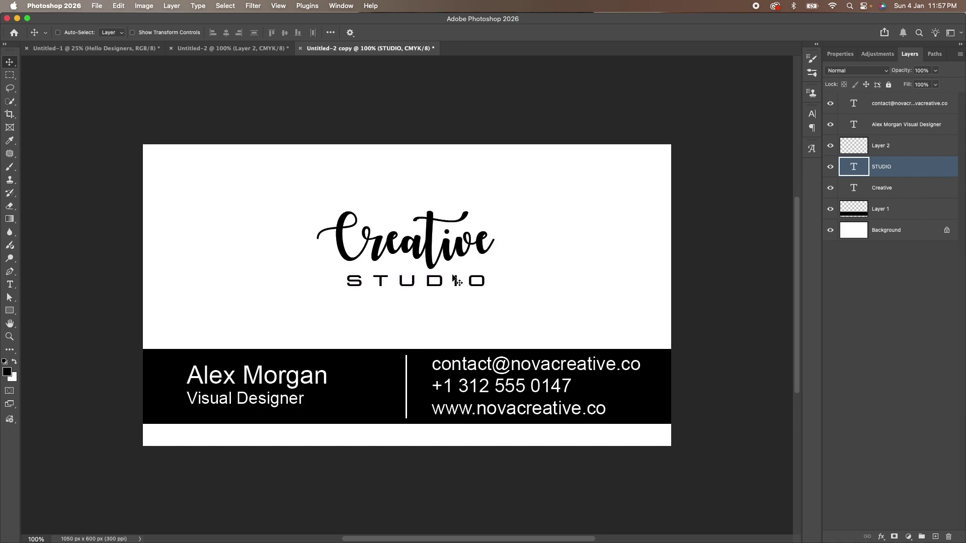
# Link the "Creative" and "STUDIO" text layers so they move together
pyautogui.keyDown('shift'); pyautogui.keyDown('super'); pyautogui.click(432, 235); pyautogui.keyUp('super'); pyautogui.keyUp('shift')
pyautogui.click(894, 189)
pyautogui.moveTo(452, 274); pyautogui.dragTo(459, 301)
# Try to align the linked title to the horizontal centre of the whole canvas
pyautogui.press('super+a')
pyautogui.click(227, 33)
pyautogui.press('super+z')
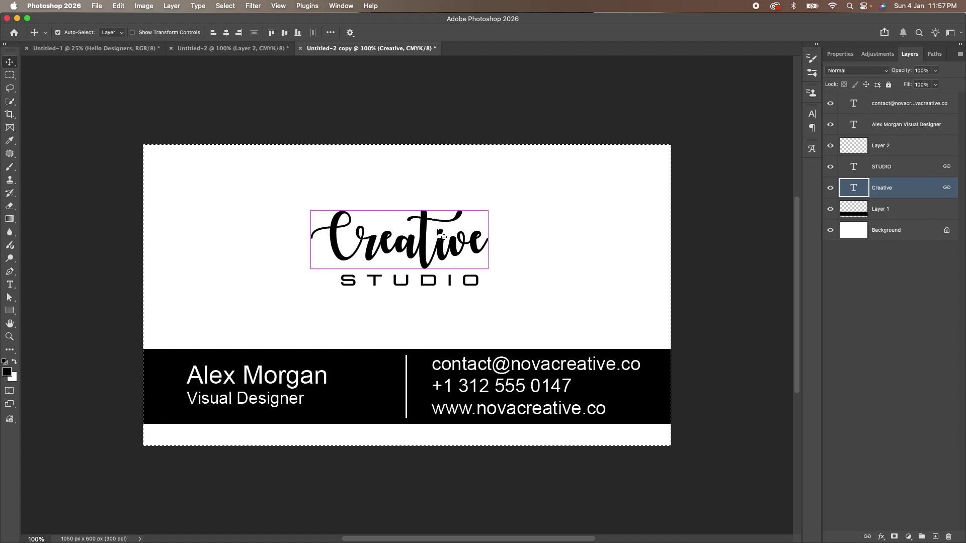
pyautogui.press('super+d')
# Move the linked "Creative STUDIO" title by hand to the middle of the card's width
pyautogui.moveTo(417, 242); pyautogui.dragTo(428, 241)
pyautogui.keyDown('super'); pyautogui.click(441, 280); pyautogui.keyUp('super')
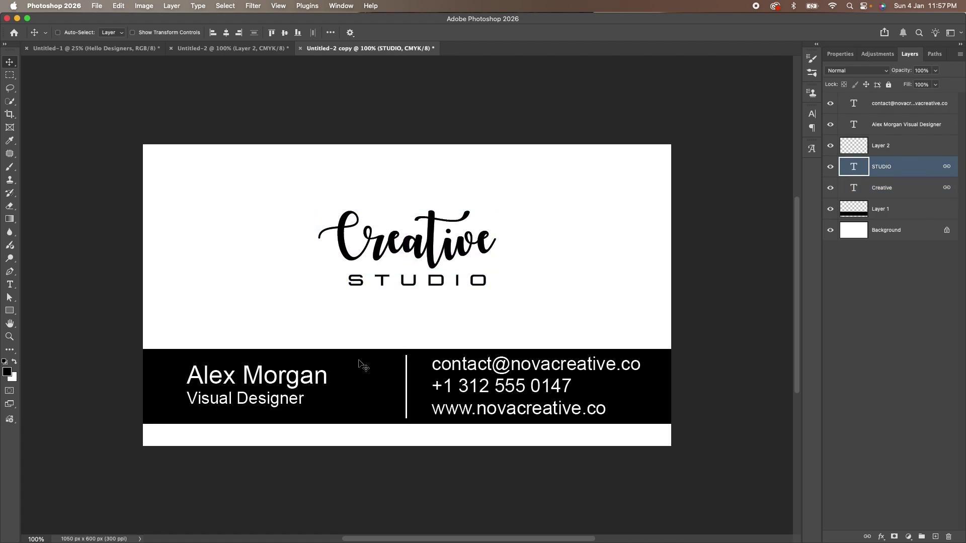
# Change the font of the designer name and job title block to an italic Roboto style
pyautogui.keyDown('super'); pyautogui.click(371, 367); pyautogui.keyUp('super')
pyautogui.keyDown('super'); pyautogui.click(312, 377); pyautogui.keyUp('super')
pyautogui.doubleClick(315, 375)
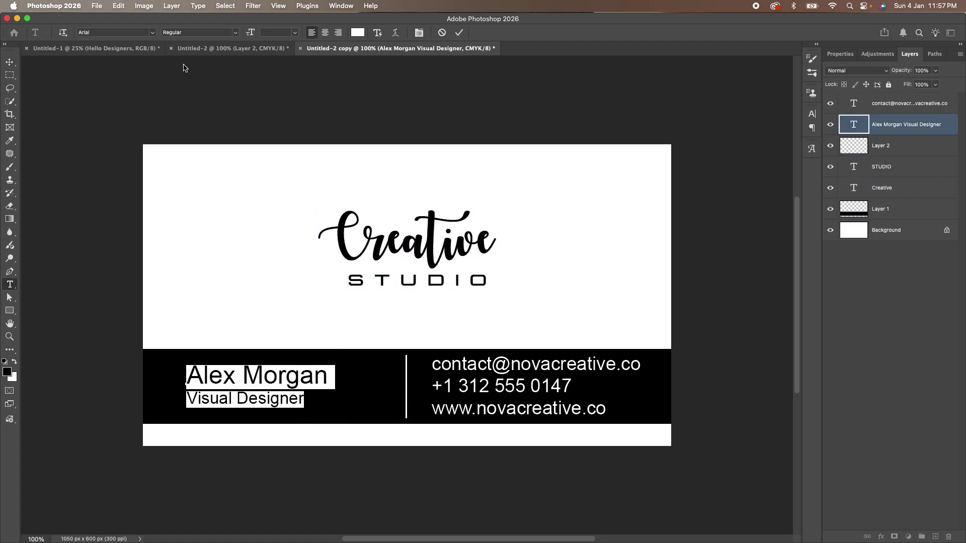
pyautogui.click(152, 34)
pyautogui.write('robot')
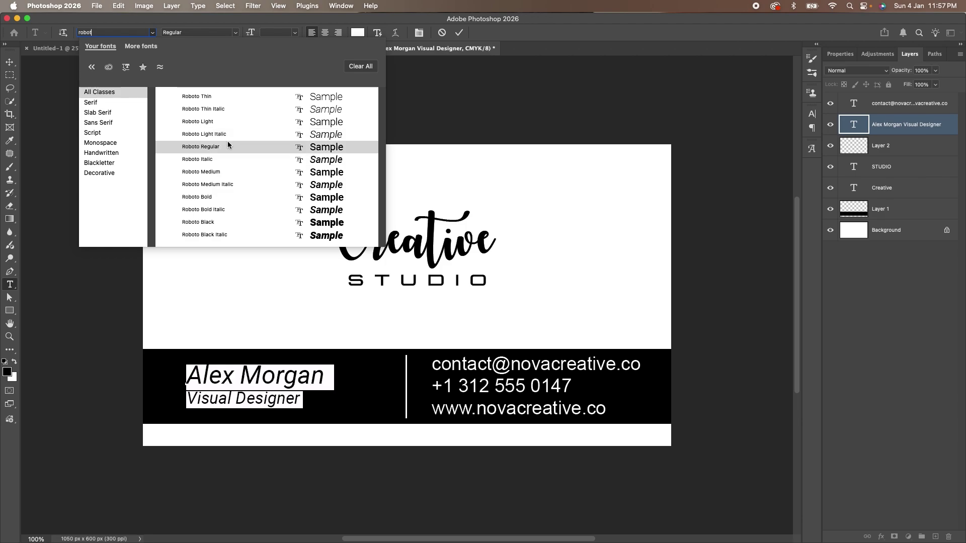
pyautogui.click(217, 172)
pyautogui.press('super+Return')
pyautogui.moveTo(317, 390)
pyautogui.mouseDown()
pyautogui.moveTo(318, 326)
pyautogui.moveTo(317, 391)
pyautogui.mouseUp()
# Set the contact details in Roboto Regular and delete the white vertical divider
pyautogui.keyDown('super'); pyautogui.click(453, 365); pyautogui.keyUp('super')
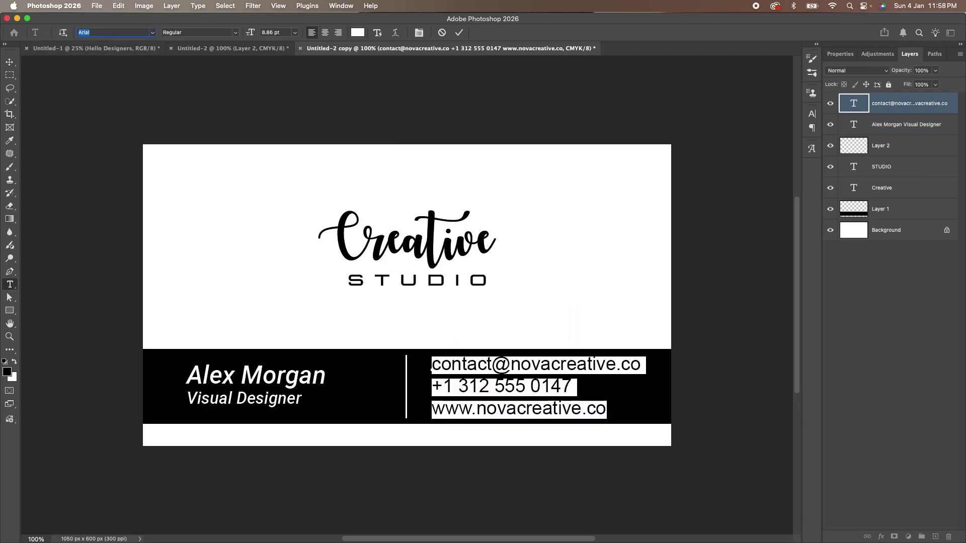
pyautogui.keyDown('super'); pyautogui.click(406, 380); pyautogui.keyUp('super')
pyautogui.press('Delete')
# Shorten the black band to end just past the designer name and slant its right end inward toward the bottom
pyautogui.keyDown('super'); pyautogui.click(492, 352); pyautogui.keyUp('super')
pyautogui.press('super+t')
pyautogui.moveTo(670, 386); pyautogui.dragTo(356, 386)
pyautogui.moveTo(355, 424); pyautogui.dragTo(330, 423)
pyautogui.press('Return')
# Add a layer beneath the black shape and fill a slimmer light grey bar behind the contact details to the card's right edge
pyautogui.keyDown('super'); pyautogui.click(935, 536); pyautogui.keyUp('super')
pyautogui.press('m')
pyautogui.moveTo(304, 358); pyautogui.dragTo(670, 413)
pyautogui.click(7, 371)
pyautogui.click(815, 110)
pyautogui.hotkey('alt', 'BackSpace')
pyautogui.press('v')
pyautogui.press('super+d')
# Scale the contact details down to fit inside the grey bar and recolour them black
pyautogui.keyDown('super'); pyautogui.click(614, 388); pyautogui.keyUp('super')
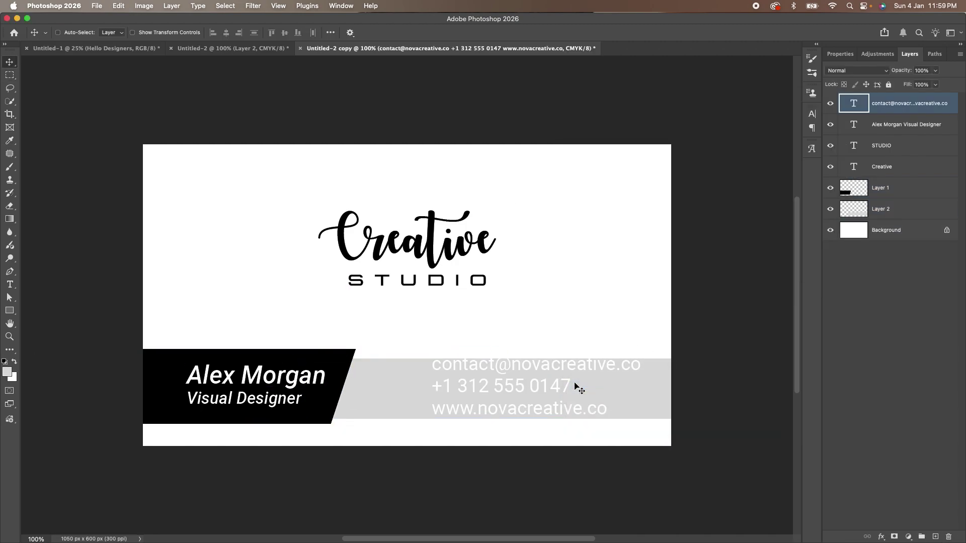
pyautogui.press('super+t')
pyautogui.press('Return')
pyautogui.press('d')
pyautogui.hotkey('alt', 'BackSpace')
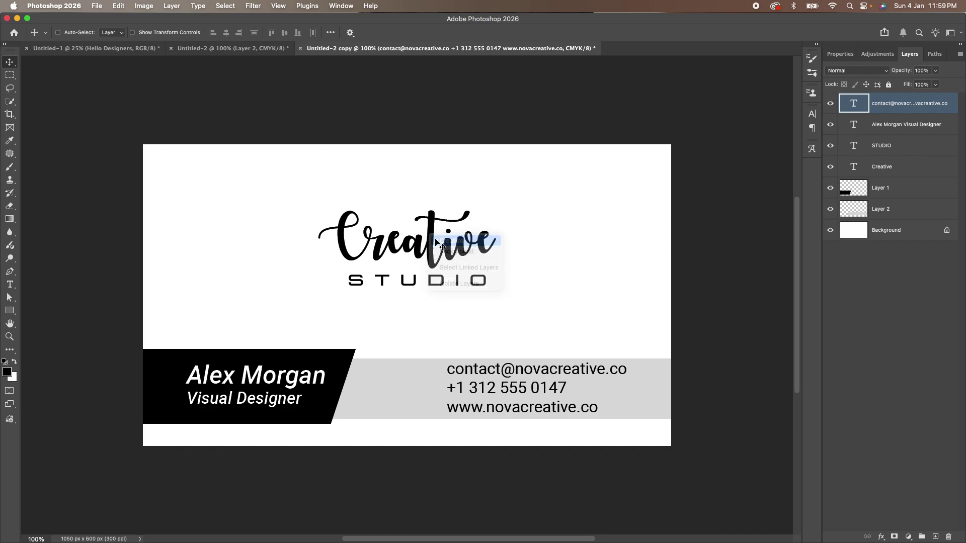
# Enlarge the "Creative" and "STUDIO" title text together around its centre
pyautogui.keyDown('super'); pyautogui.click(408, 236); pyautogui.keyUp('super')
pyautogui.keyDown('shift'); pyautogui.keyDown('super'); pyautogui.click(417, 280); pyautogui.keyUp('super'); pyautogui.keyUp('shift')
pyautogui.press('super+t')
pyautogui.moveTo(497, 287); pyautogui.dragTo(511, 291)
pyautogui.press('Return')
# Duplicate the restyled business card document as "Untitled-2 copy 2"
pyautogui.click(118, 6)
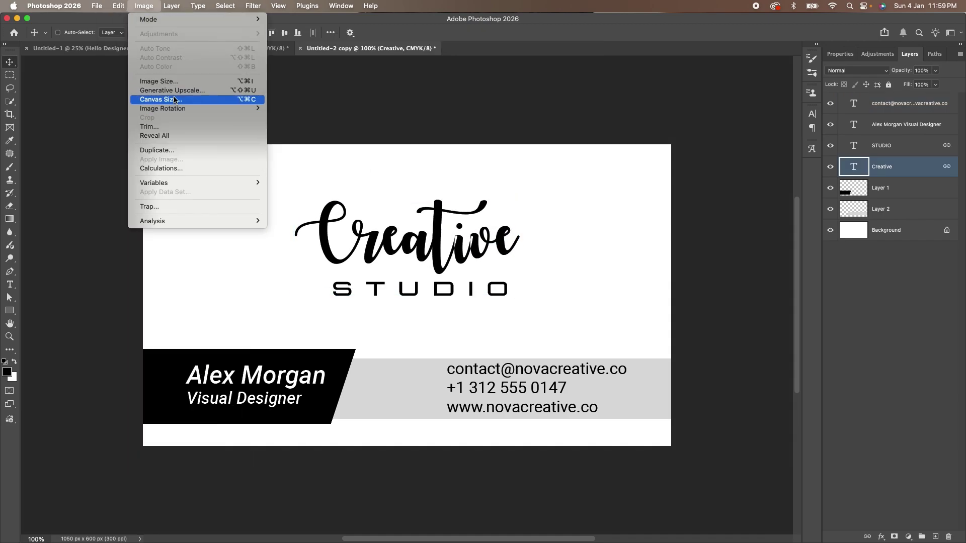
pyautogui.click(163, 101)
pyautogui.click(535, 134)
# Move the linked title to the left half of the new copy and scale it down slightly
pyautogui.rightClick(503, 249)
pyautogui.press('Escape')
pyautogui.moveTo(502, 249); pyautogui.dragTo(387, 290)
pyautogui.press('super+t')
pyautogui.press('Return')
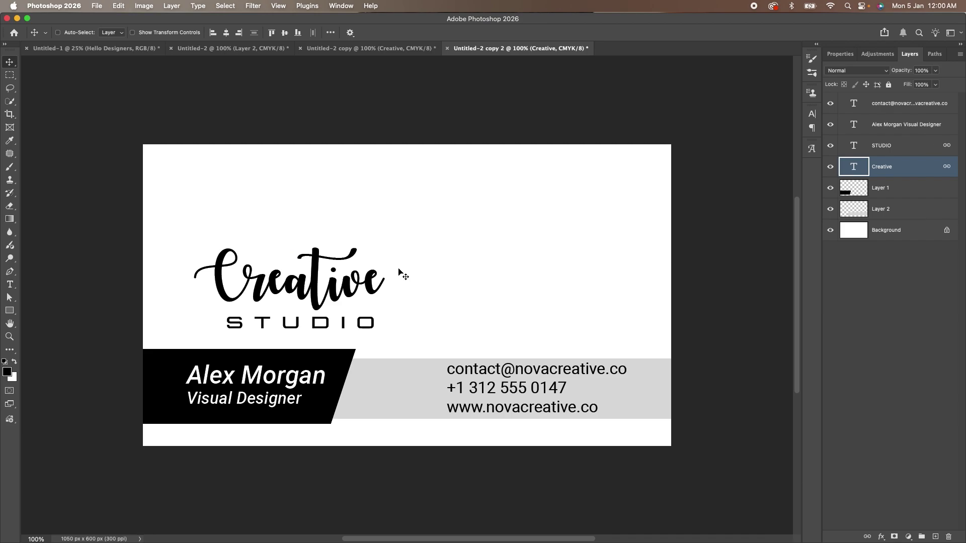
# Place the designer name block in black above the contact details and delete the black and grey bar shapes
pyautogui.keyDown('super'); pyautogui.moveTo(310, 381); pyautogui.dragTo(584, 253); pyautogui.keyUp('super')
pyautogui.keyDown('super'); pyautogui.click(312, 388); pyautogui.keyUp('super')
pyautogui.press('Delete')
pyautogui.press('Delete')
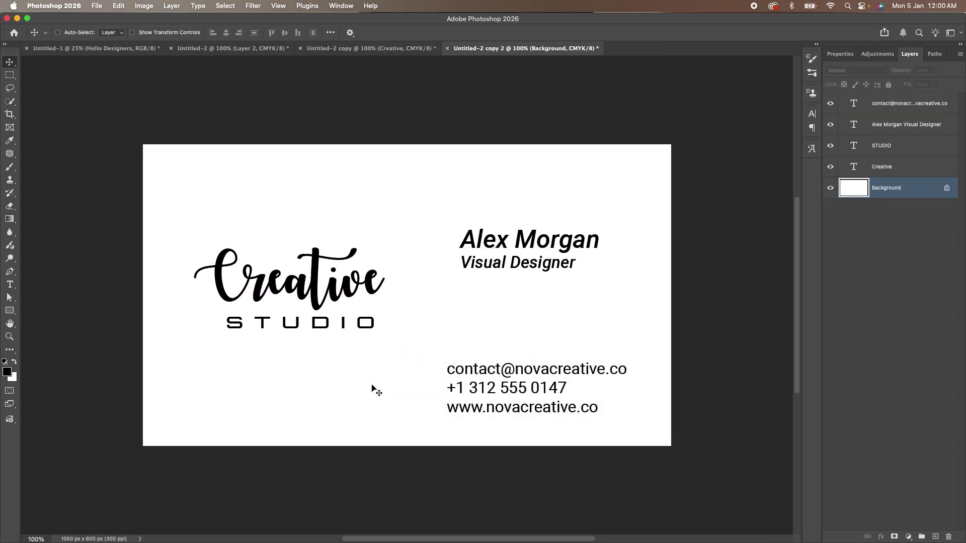
# Select the linked "Creative STUDIO" title and nudge it slightly further left and down
pyautogui.rightClick(347, 290)
pyautogui.click(357, 293)
pyautogui.doubleClick(338, 303)
pyautogui.press('Escape')
pyautogui.press('v')
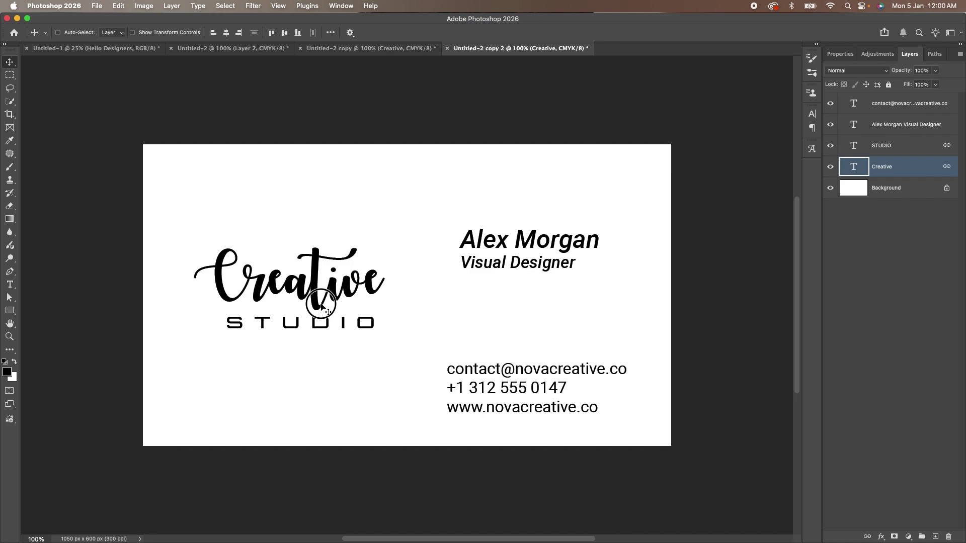
pyautogui.moveTo(318, 309); pyautogui.dragTo(307, 311)
# Move the designer name block down directly above the contact details, aligned with their left edge
pyautogui.rightClick(514, 241)
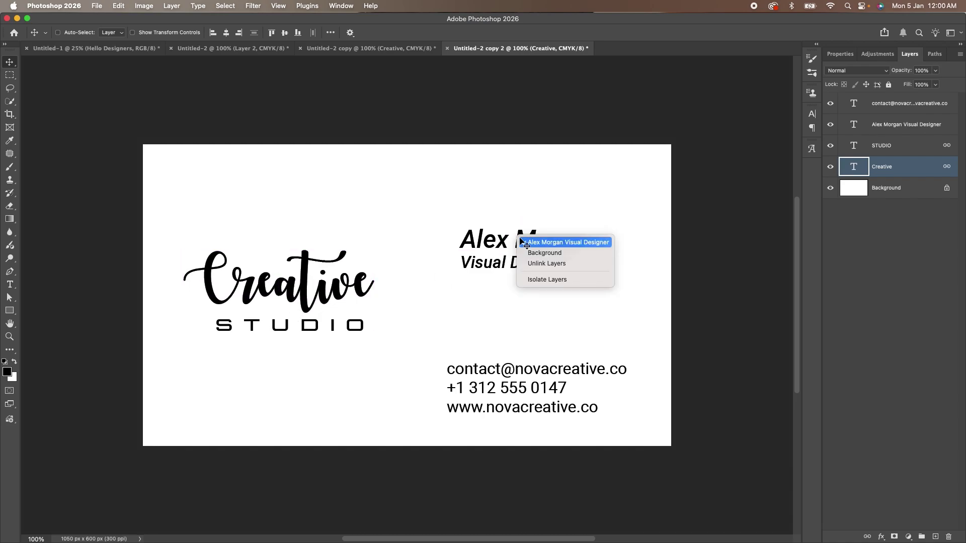
pyautogui.click(551, 243)
pyautogui.moveTo(550, 247); pyautogui.dragTo(537, 322)
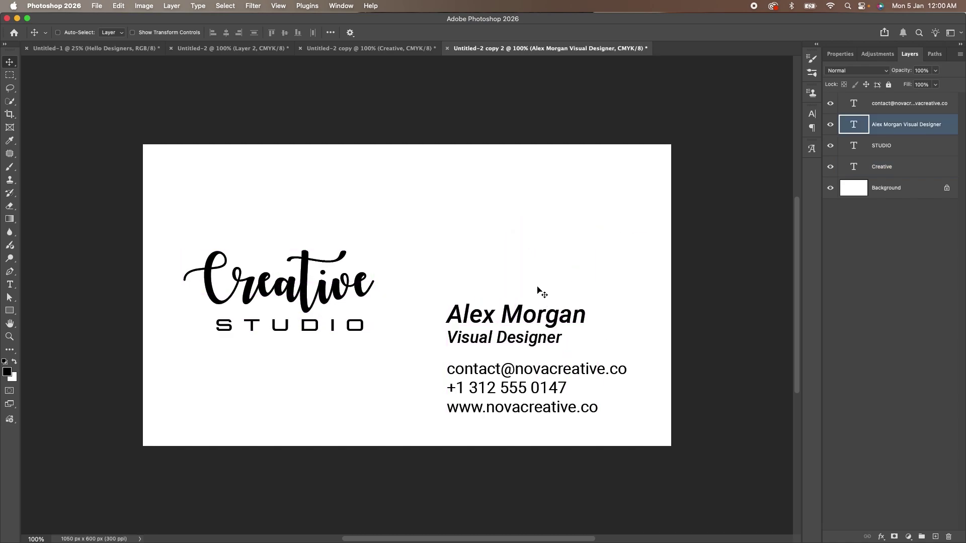
# Increase the line spacing of the three contact detail lines slightly
pyautogui.doubleClick(537, 374)
pyautogui.hotkey('alt', 'Up')
pyautogui.hotkey('alt', 'Up')
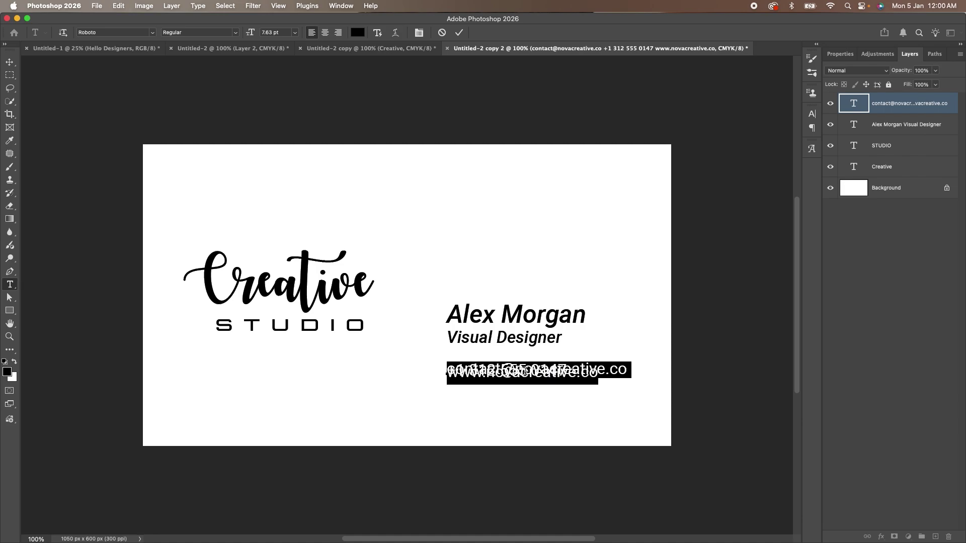
pyautogui.hotkey('alt', 'Down')
pyautogui.hotkey('alt', 'Down')
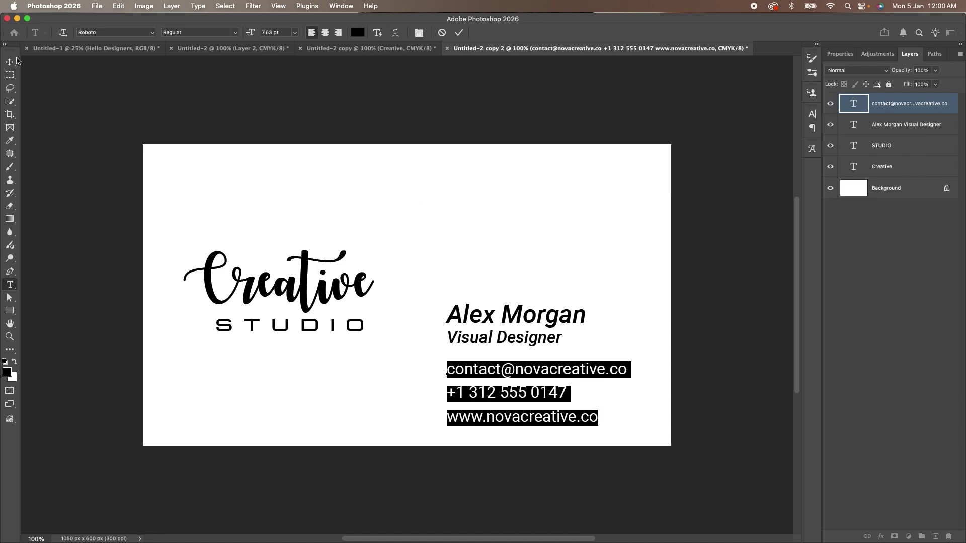
pyautogui.click(9, 61)
# Select the designer name block and contact details together and move them up level with the logo
pyautogui.keyDown('super'); pyautogui.click(521, 321); pyautogui.keyUp('super')
pyautogui.rightClick(564, 373)
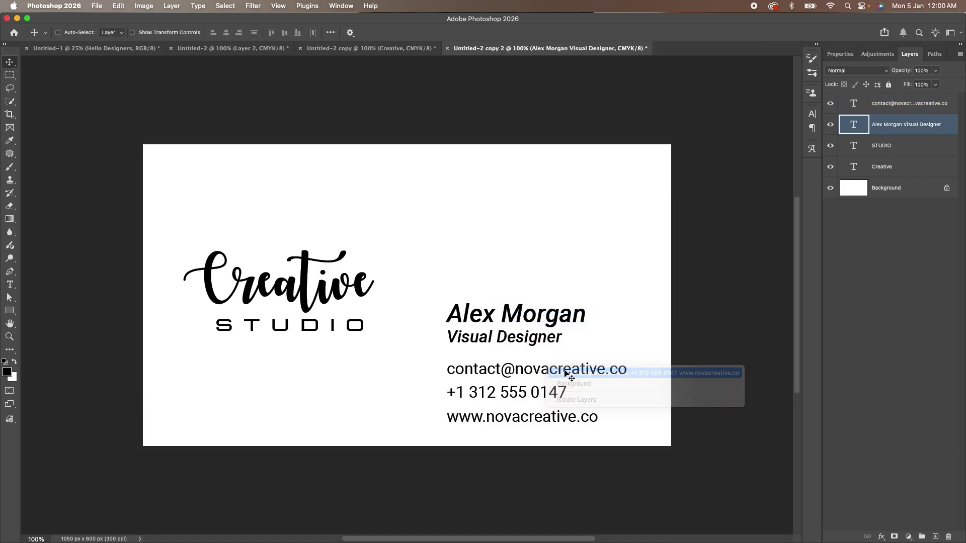
pyautogui.keyDown('shift'); pyautogui.click(565, 373); pyautogui.keyUp('shift')
pyautogui.moveTo(595, 388); pyautogui.dragTo(605, 322)
# Add a new layer above the background with a thin grey vertical divider between the logo and the contact block
pyautogui.click(938, 196)
pyautogui.click(935, 537)
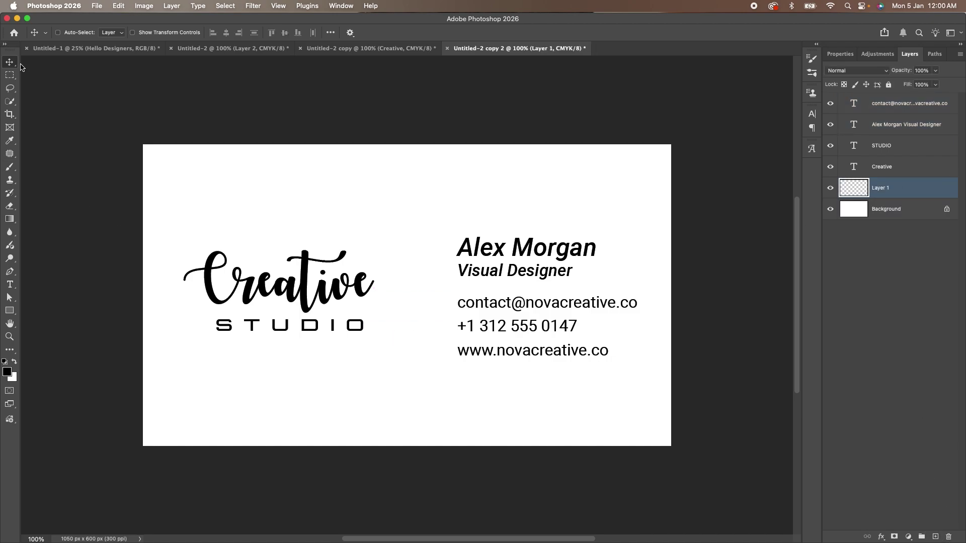
pyautogui.click(9, 74)
pyautogui.moveTo(406, 200); pyautogui.dragTo(404, 415)
pyautogui.click(7, 372)
pyautogui.click(593, 146)
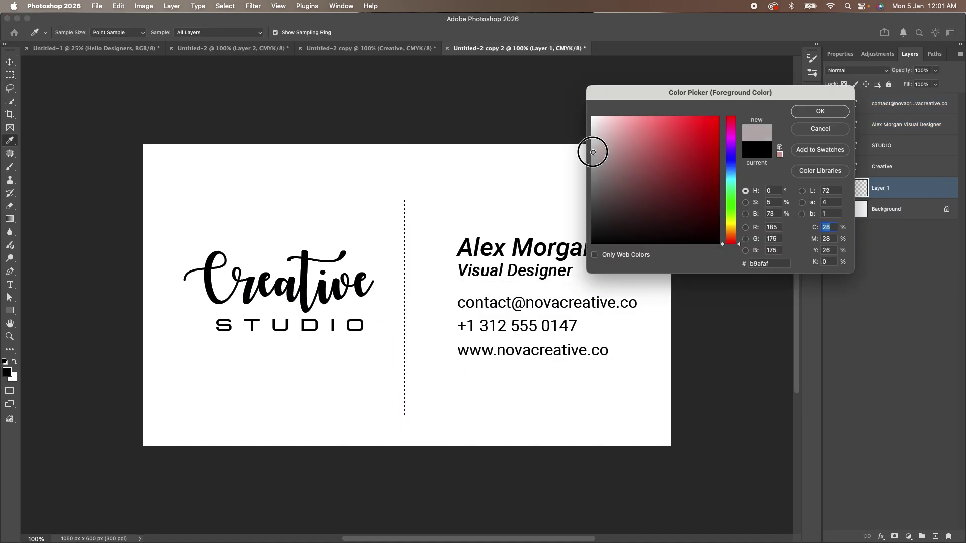
pyautogui.click(819, 112)
pyautogui.press('v')
pyautogui.moveTo(405, 262); pyautogui.dragTo(416, 250)
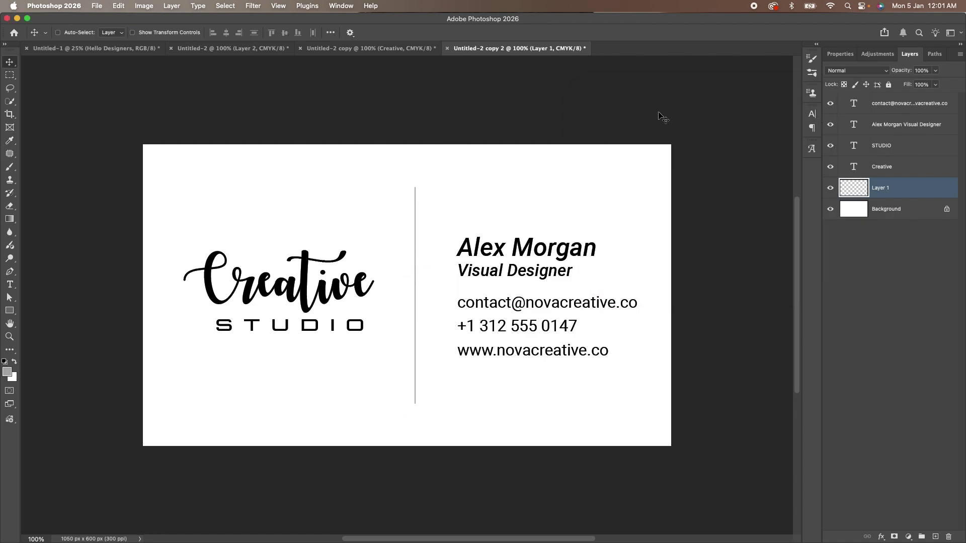
# Review the three business card versions by switching between their open documents
pyautogui.click(362, 48)
pyautogui.click(244, 50)
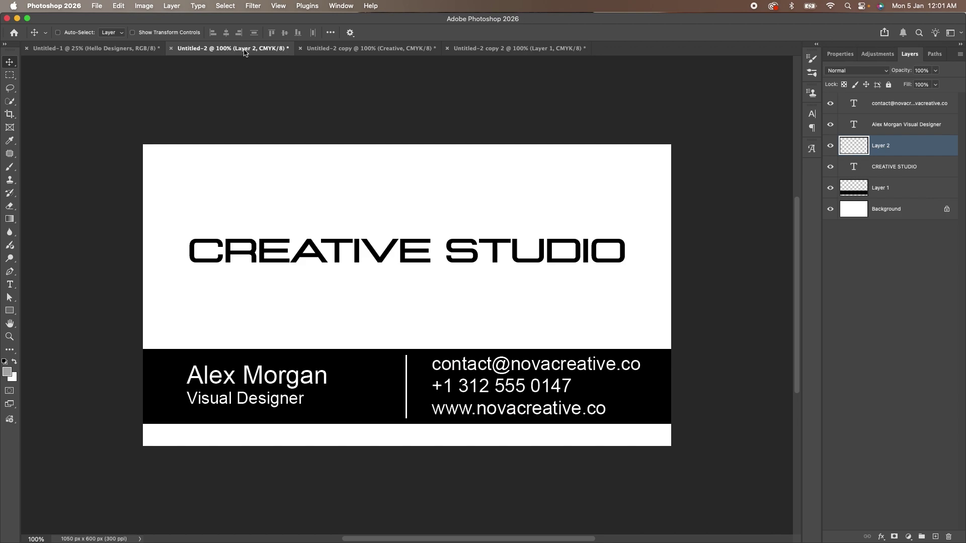
pyautogui.click(362, 48)
pyautogui.click(518, 48)
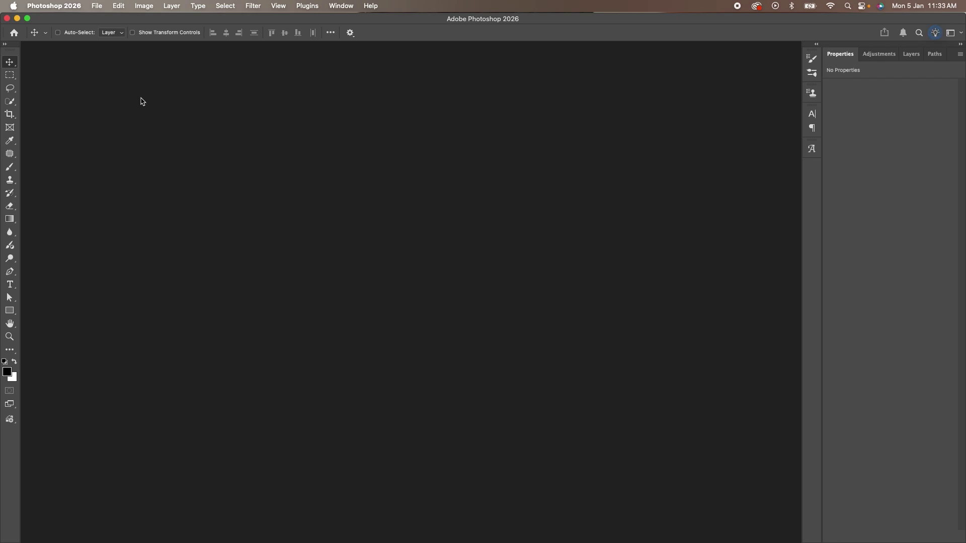
# Create a new Letter document, 8.5 × 11 in at 300 ppi, in RGB with a white background
pyautogui.click(97, 6)
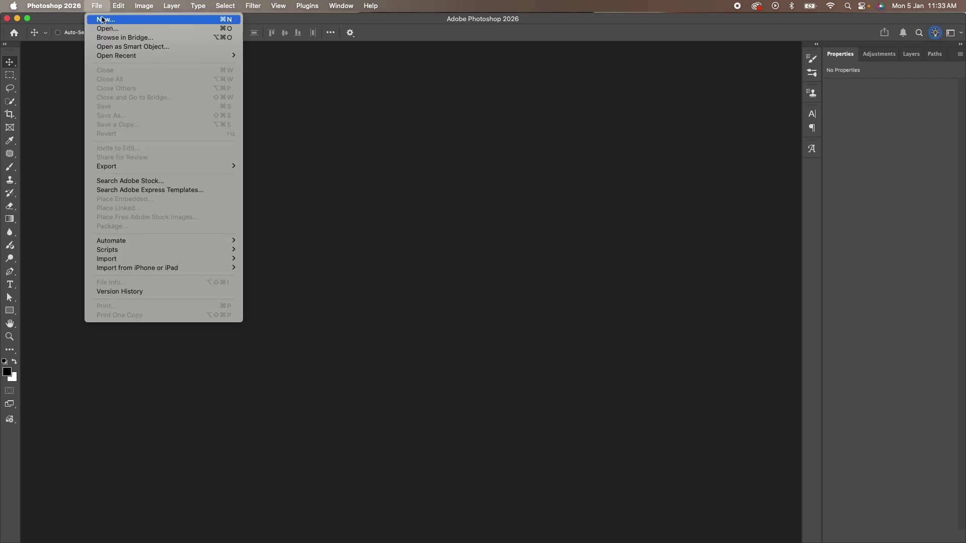
pyautogui.click(108, 20)
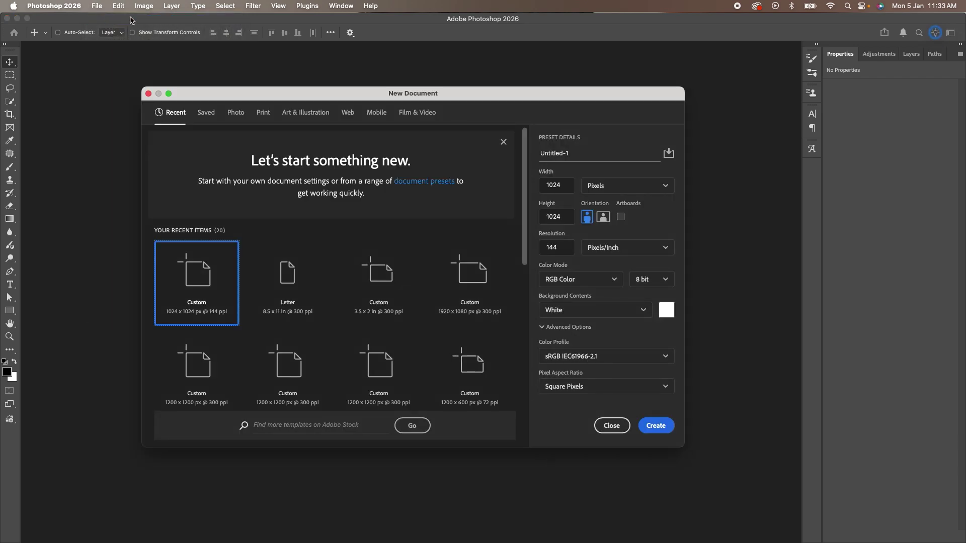
pyautogui.click(274, 274)
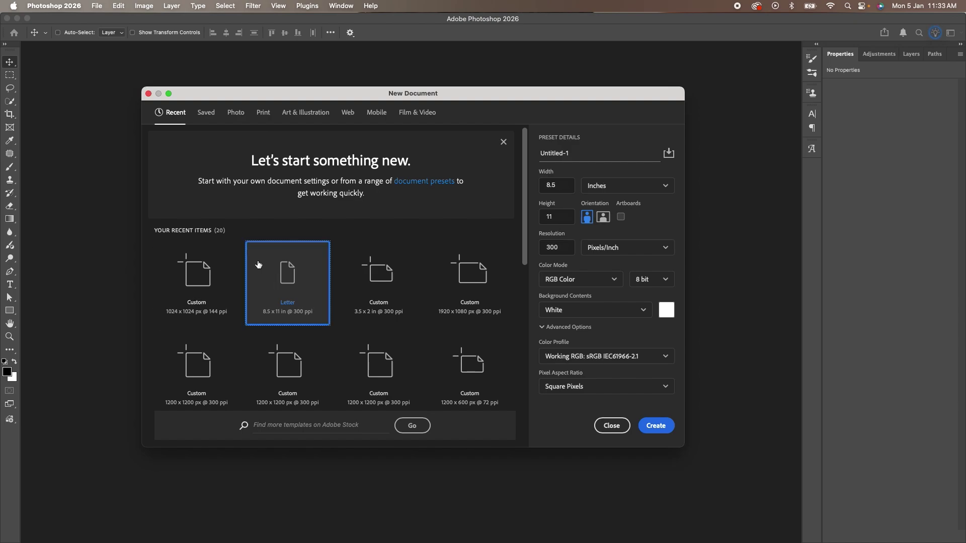
pyautogui.click(655, 426)
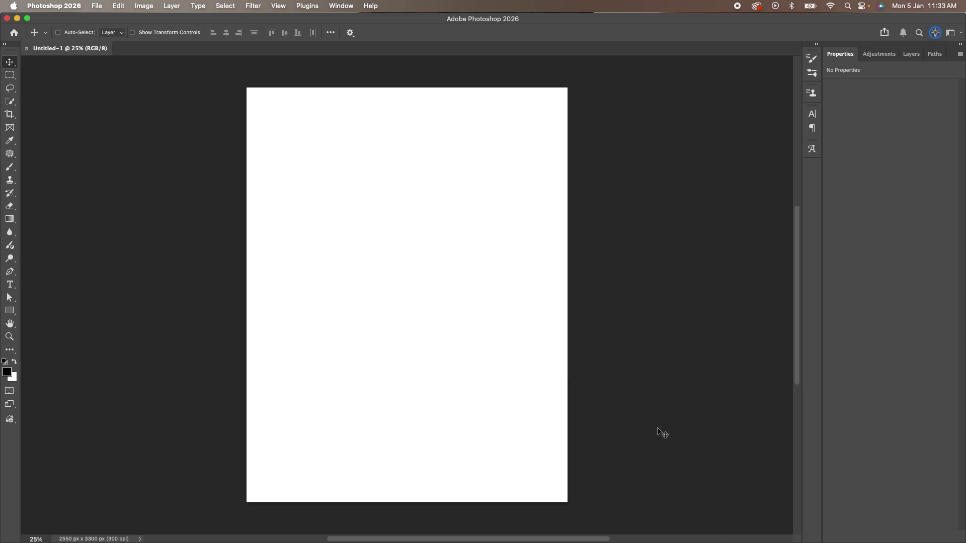
# Place the photo of the cowboy riding past the sheriff's office and scale and position it to cover the whole page
pyautogui.click(339, 178)
pyautogui.moveTo(340, 178); pyautogui.dragTo(406, 120)
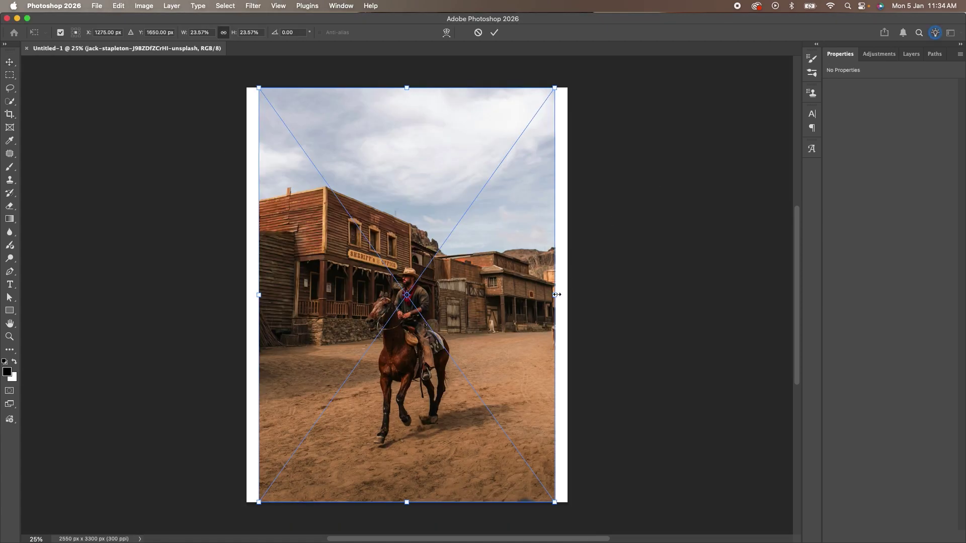
pyautogui.moveTo(554, 295); pyautogui.dragTo(588, 293)
pyautogui.moveTo(488, 301); pyautogui.dragTo(479, 264)
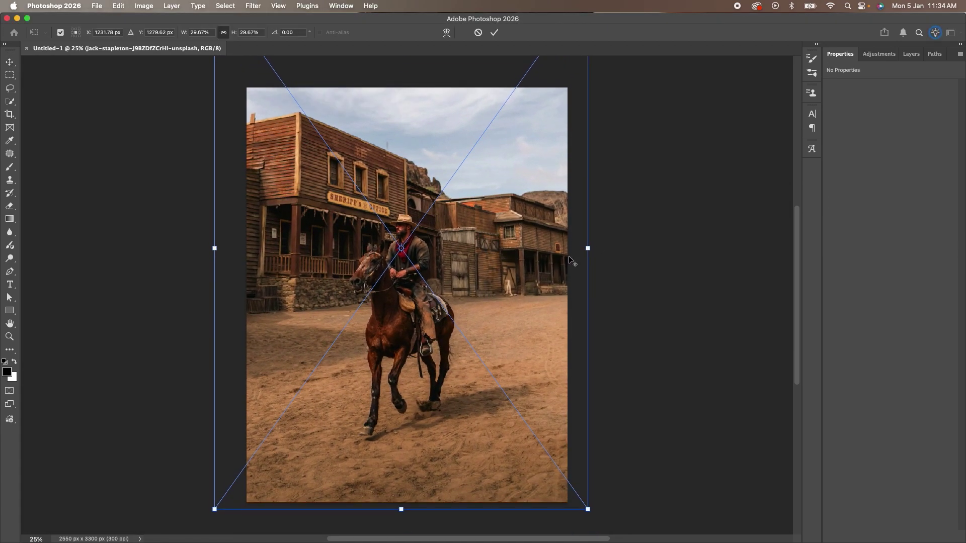
pyautogui.doubleClick(459, 258)
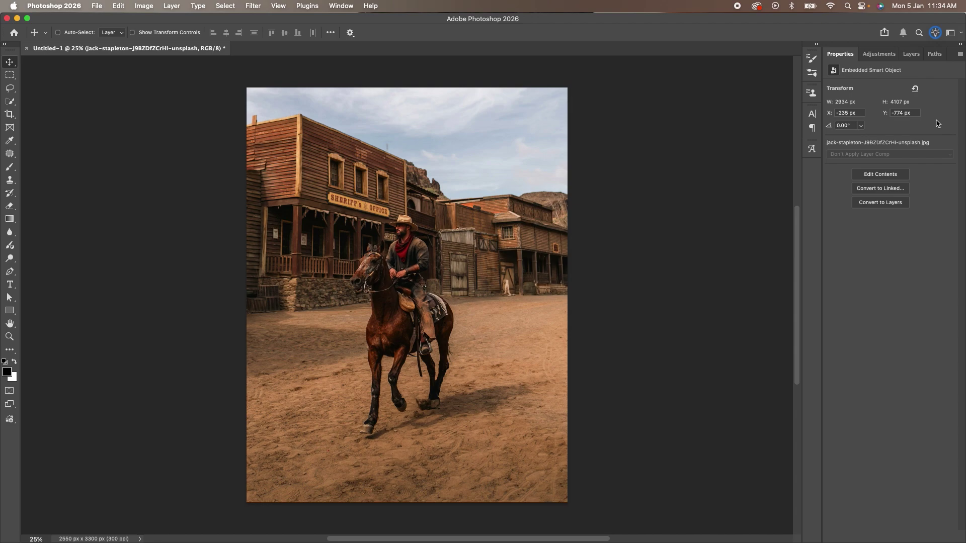
# Fill the Background layer with black and reselect the cowboy photo layer
pyautogui.click(911, 55)
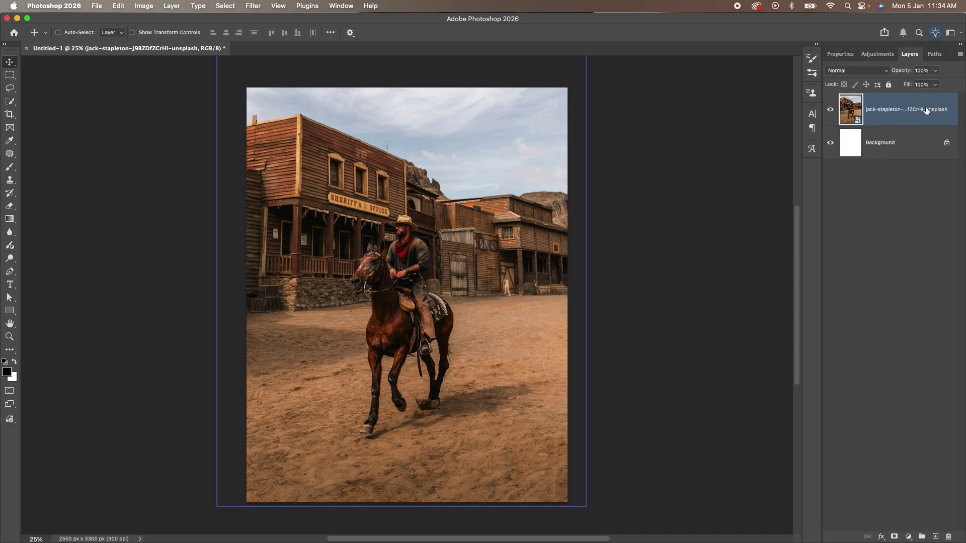
pyautogui.click(890, 147)
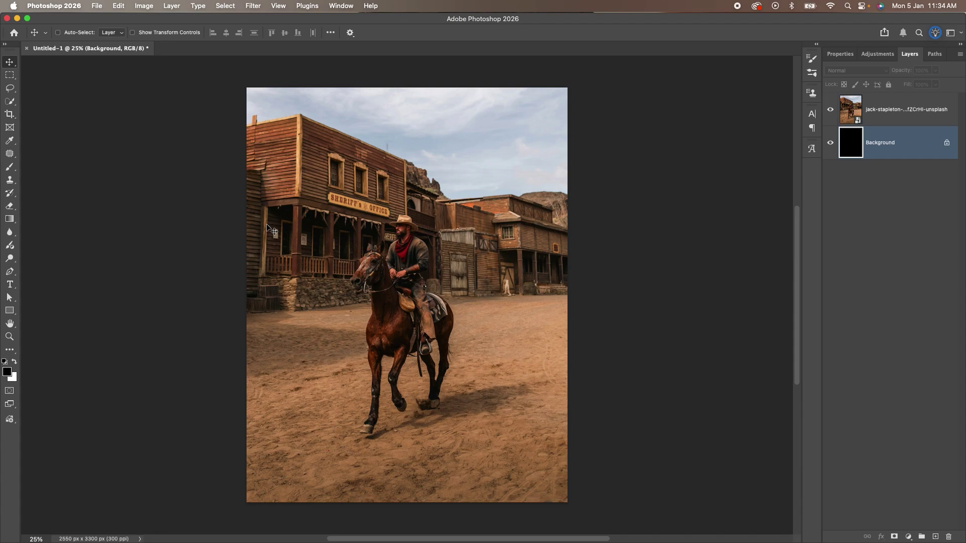
pyautogui.click(903, 110)
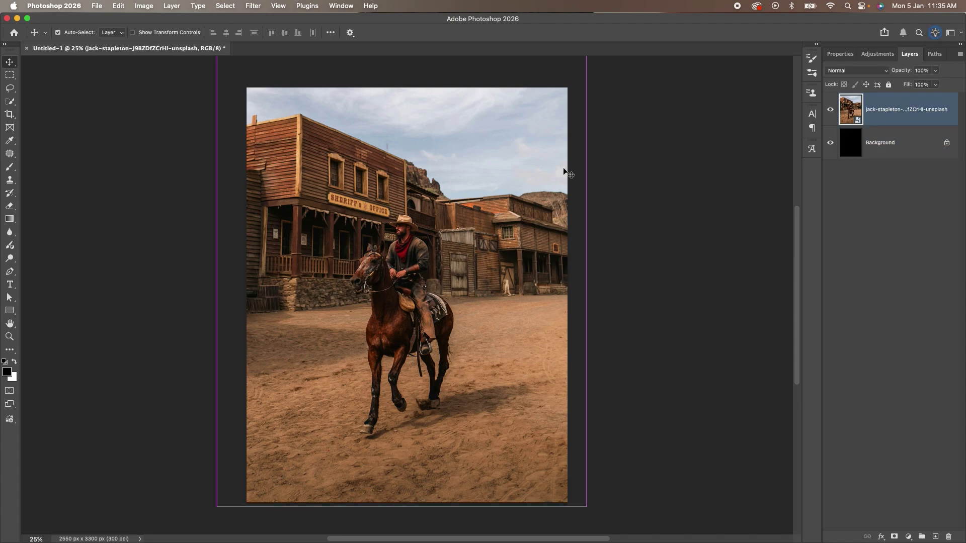
# Duplicate the cowboy photo layer and rasterize the copy
pyautogui.press('super+j')
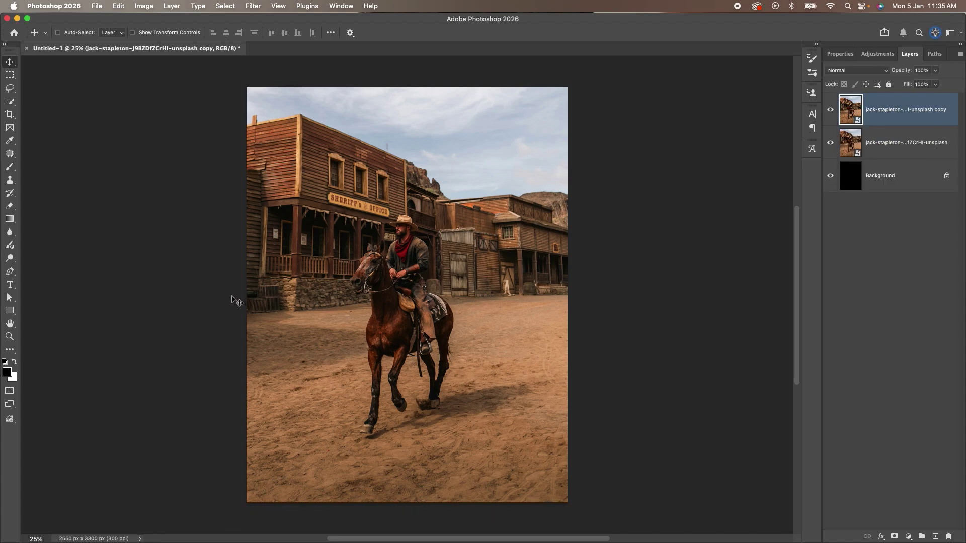
pyautogui.click(836, 54)
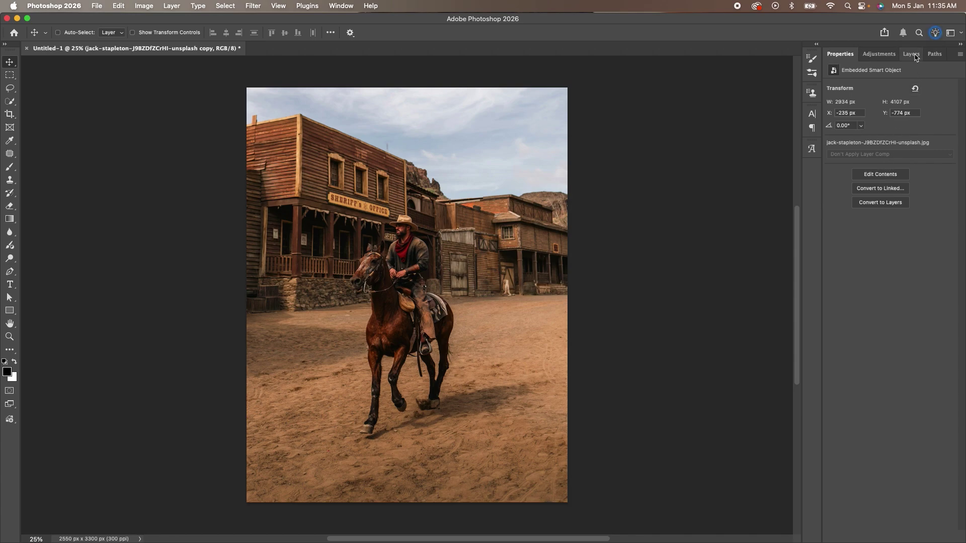
pyautogui.click(911, 54)
pyautogui.rightClick(886, 106)
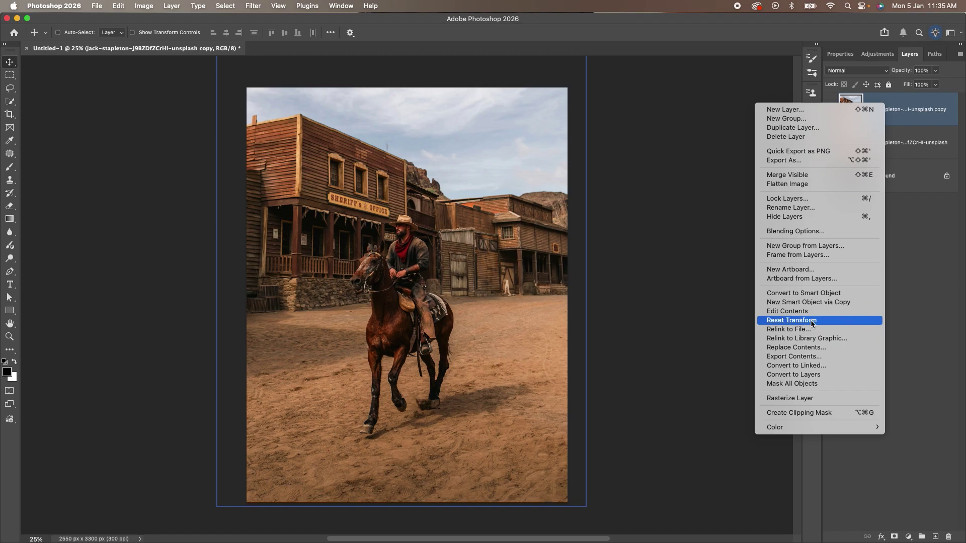
pyautogui.click(805, 398)
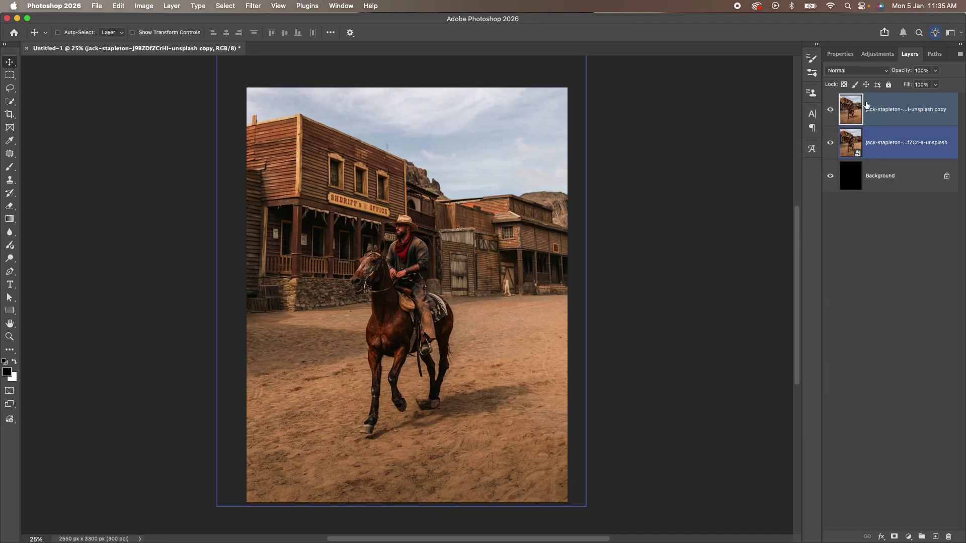
# Remove the background from the rasterized copy to isolate the horse and rider, and check the cutout against the original photo layer
pyautogui.click(840, 54)
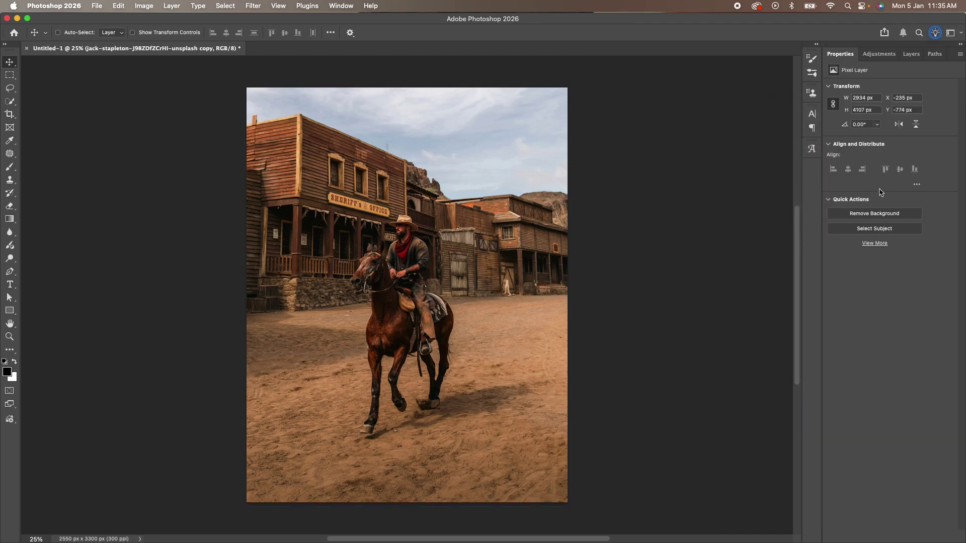
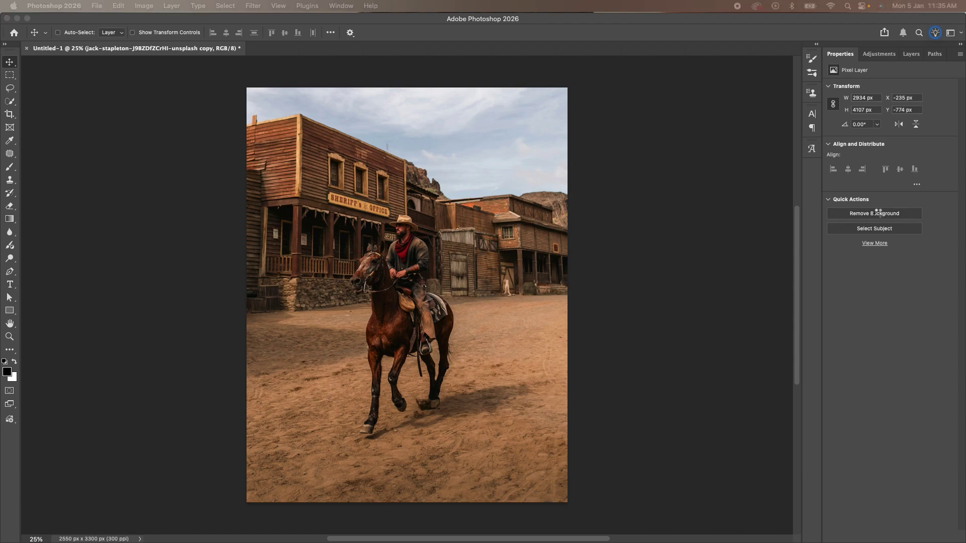
pyautogui.click(916, 57)
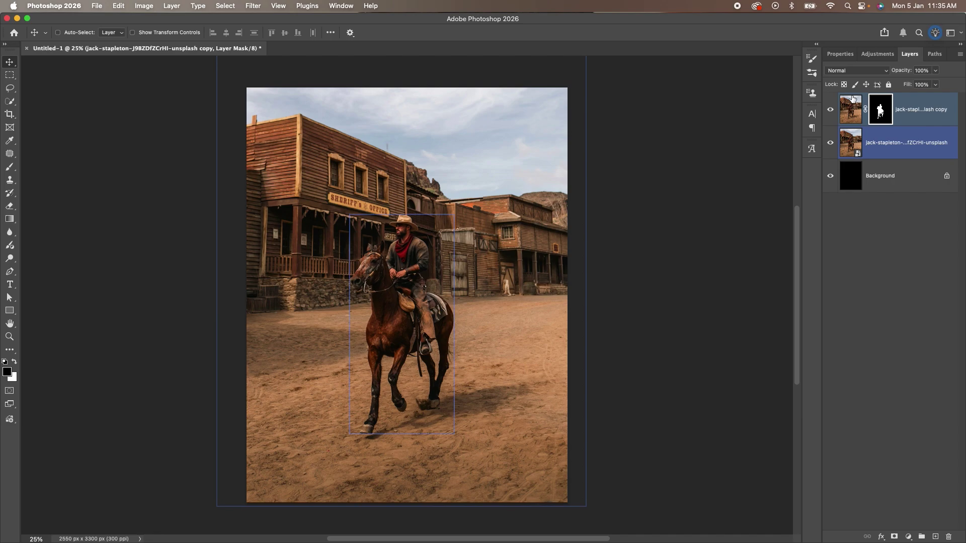
pyautogui.click(831, 144)
pyautogui.click(831, 144)
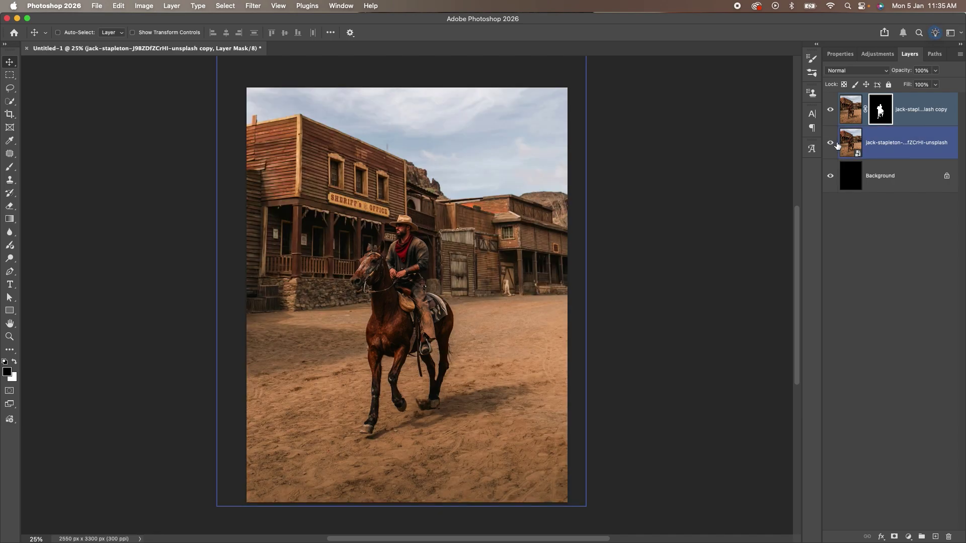
# Lower the original cowboy photo layer's opacity to 39% to darken the scene behind the cutout rider
pyautogui.click(927, 139)
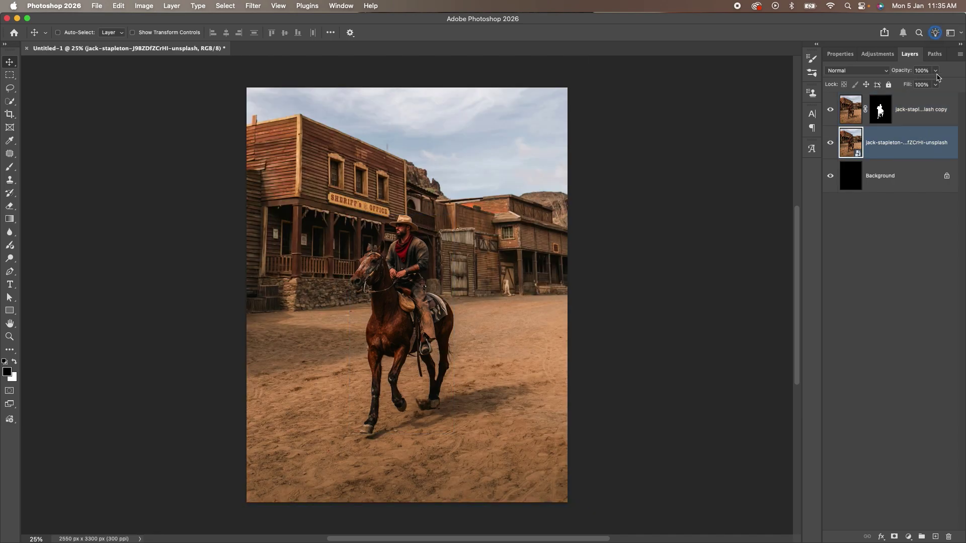
pyautogui.moveTo(936, 84)
pyautogui.mouseDown()
pyautogui.moveTo(903, 86)
pyautogui.moveTo(946, 84)
pyautogui.moveTo(926, 84)
pyautogui.mouseUp()
pyautogui.click(920, 109)
pyautogui.click(905, 142)
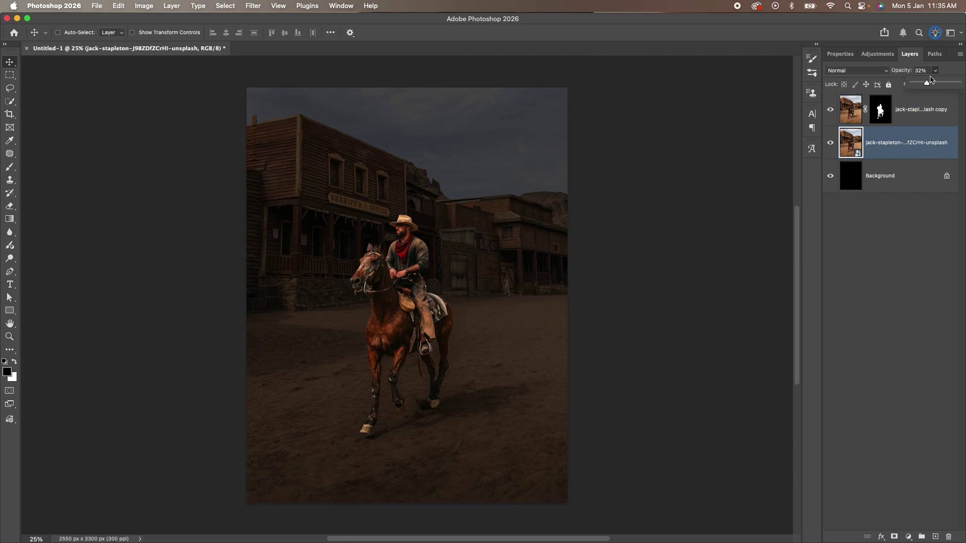
pyautogui.click(887, 206)
pyautogui.hotkey('ctrl', 'z')
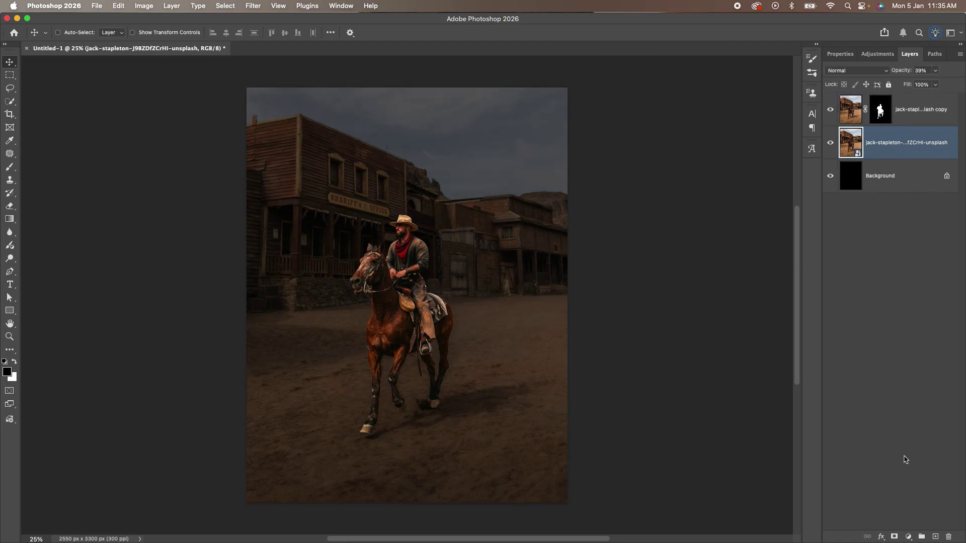
# Add an empty layer between the dimmed photo and the cutout, and set the foreground color to bright red
pyautogui.click(935, 537)
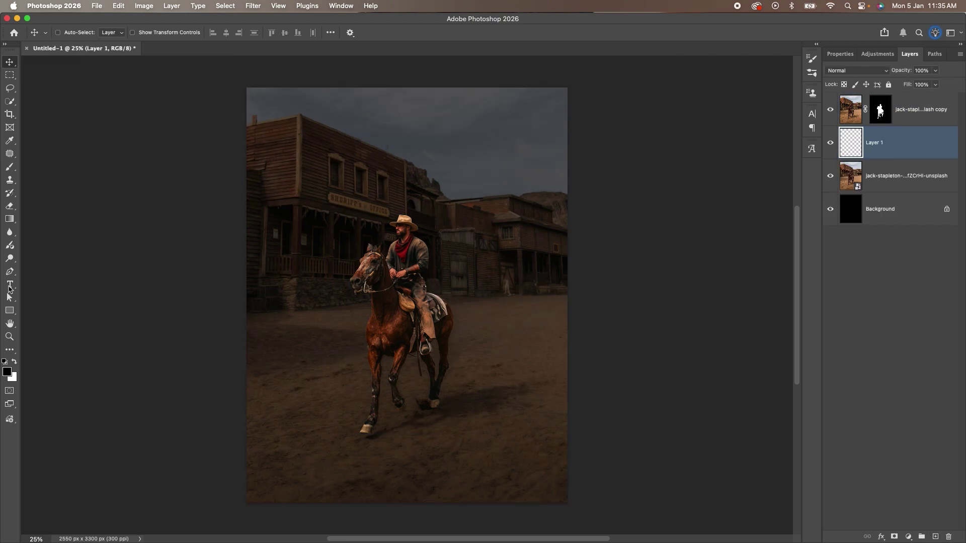
pyautogui.click(8, 372)
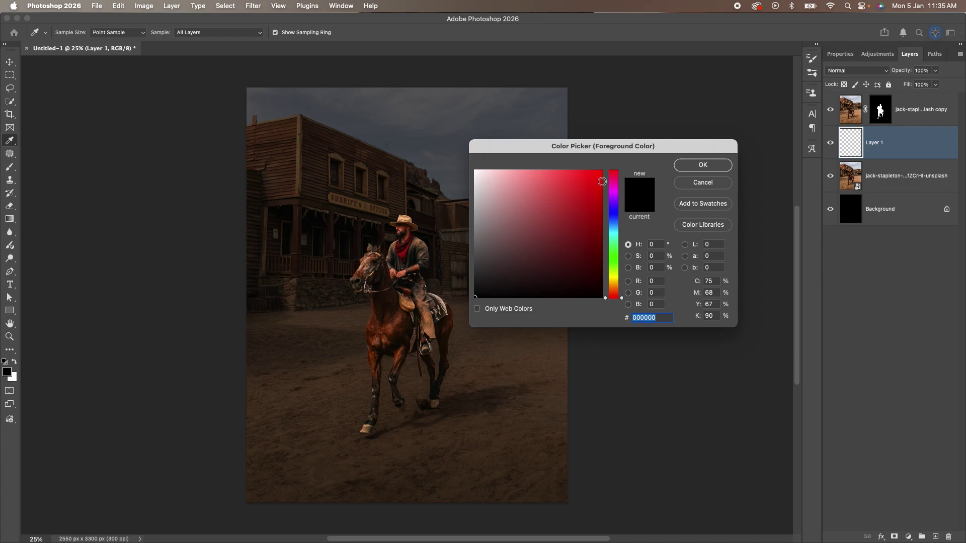
pyautogui.moveTo(602, 181); pyautogui.dragTo(637, 142)
pyautogui.click(702, 166)
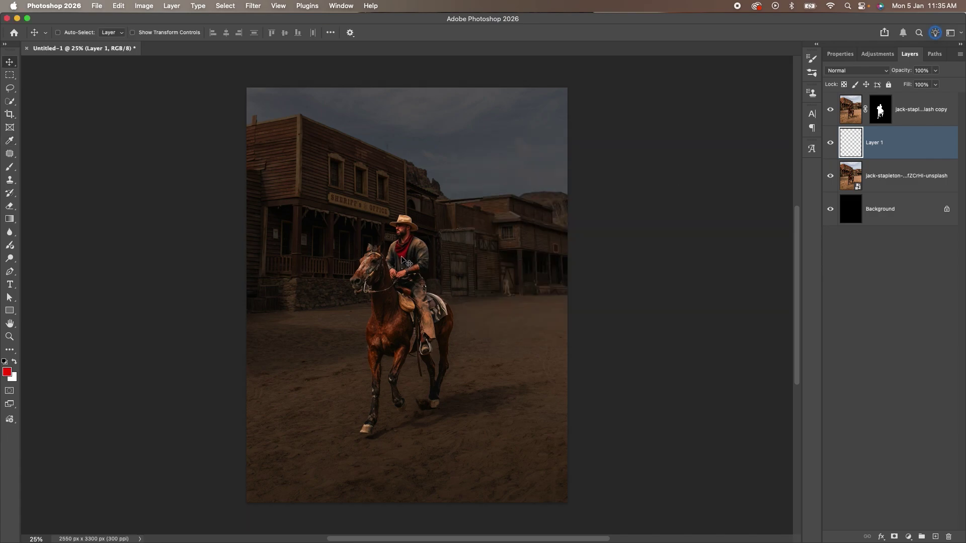
# Paint one soft red glow behind the rider on the empty layer with a 2300 px brush, and deselect the layers
pyautogui.press('b')
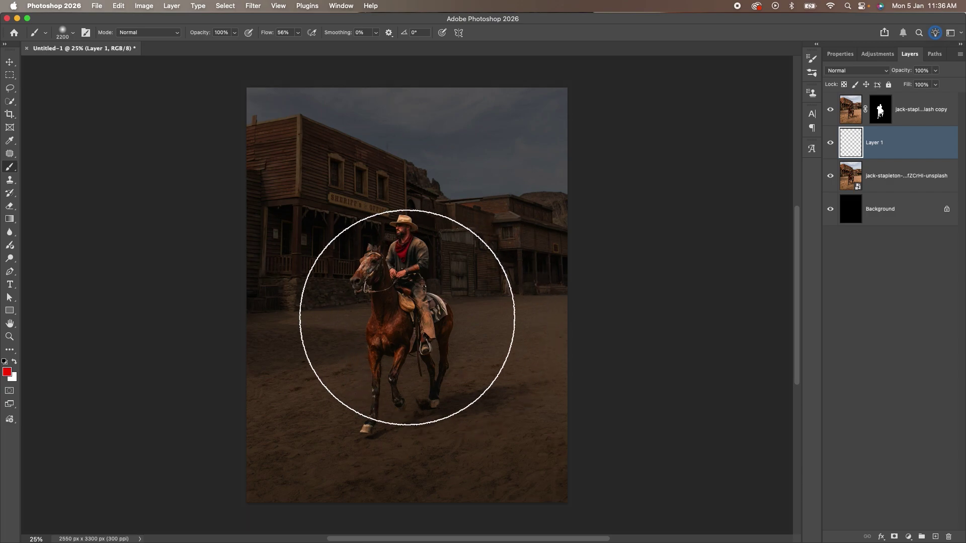
pyautogui.press(']')
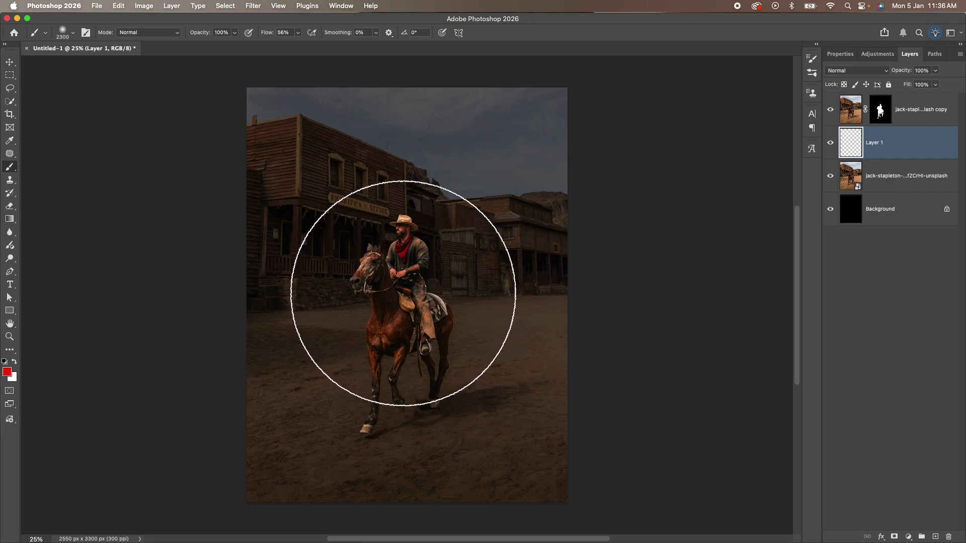
pyautogui.click(404, 291)
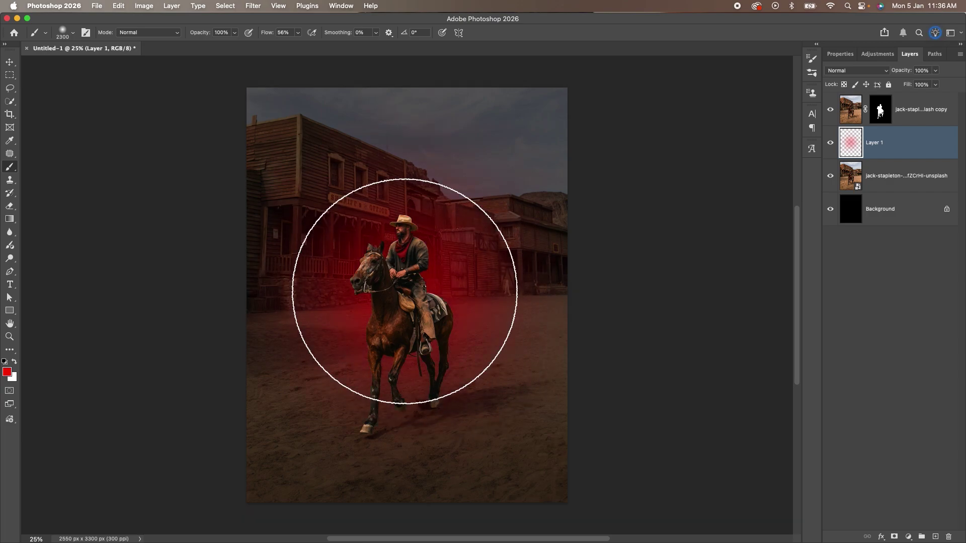
pyautogui.press('v')
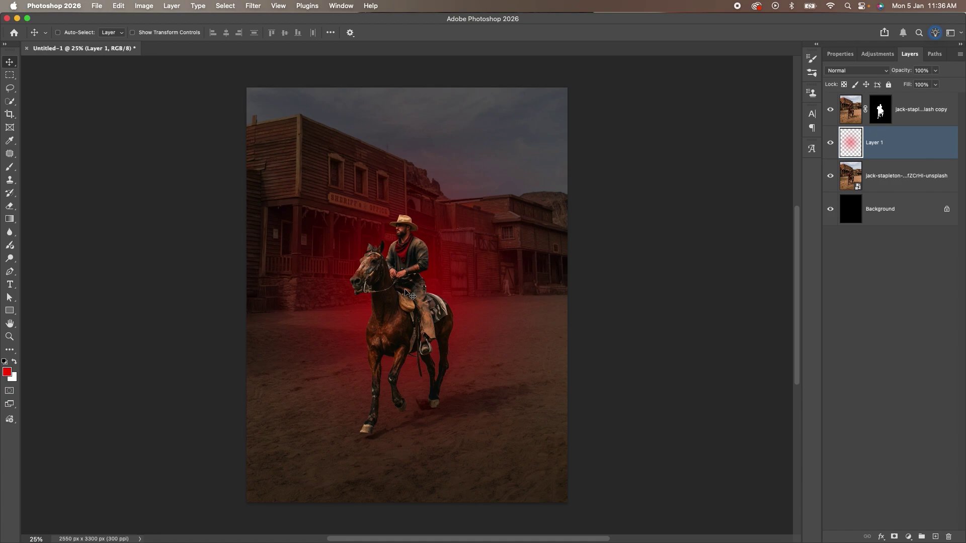
pyautogui.press('super')
pyautogui.press('super')
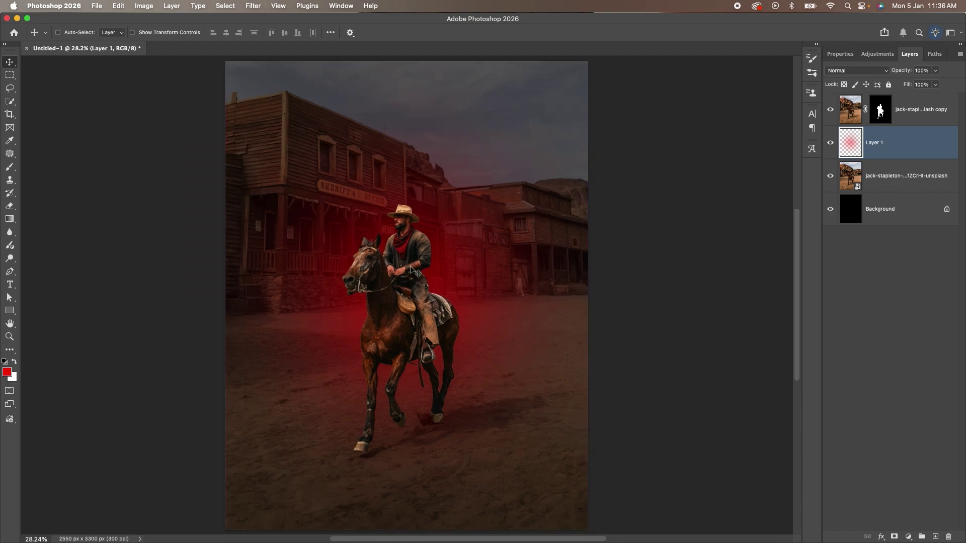
pyautogui.click(910, 117)
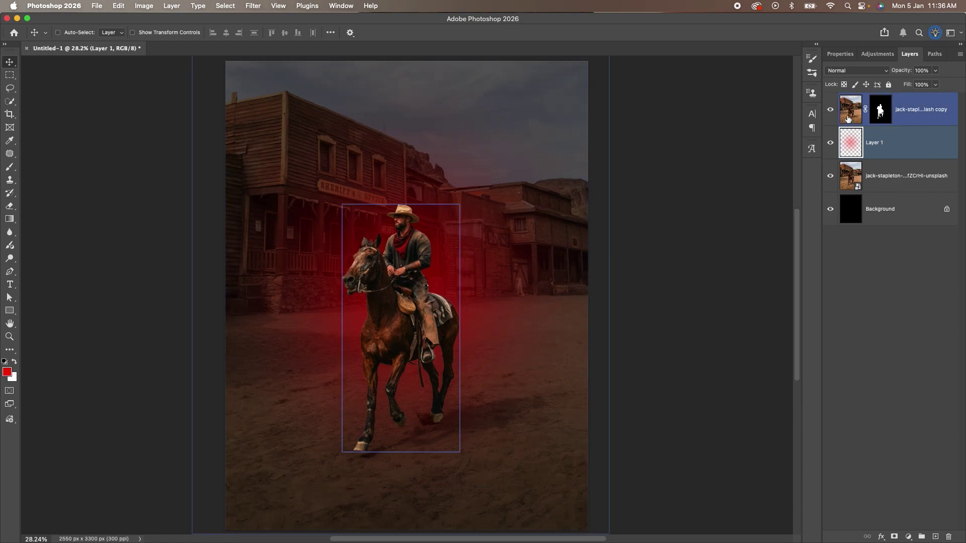
pyautogui.click(859, 313)
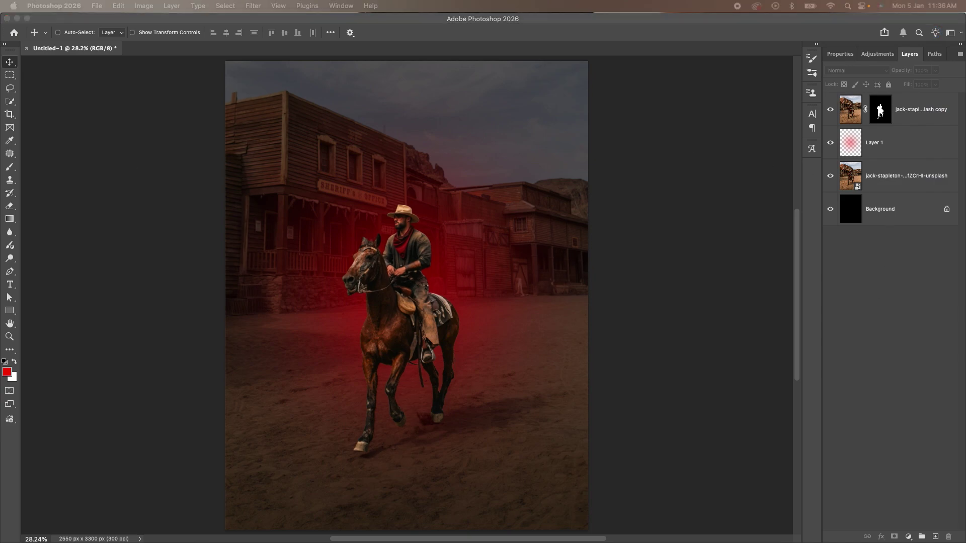
# Add the title text "THE LAST COWBOY" above the rider in 42 pt Arial and color it white (ffffff)
pyautogui.click(377, 123)
pyautogui.press('t')
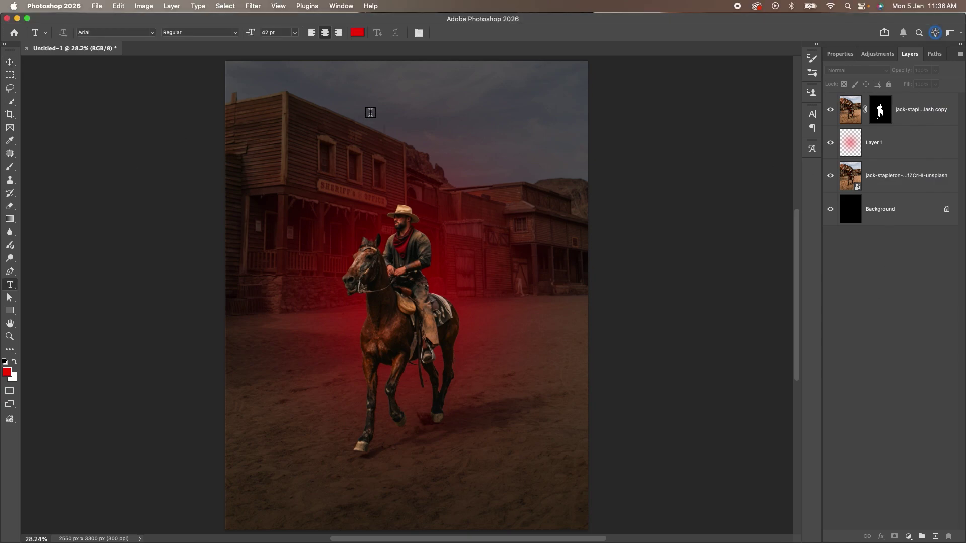
pyautogui.click(390, 131)
pyautogui.write('THE LAST COWBOY')
pyautogui.hotkey('ctrl', 'a')
pyautogui.click(358, 32)
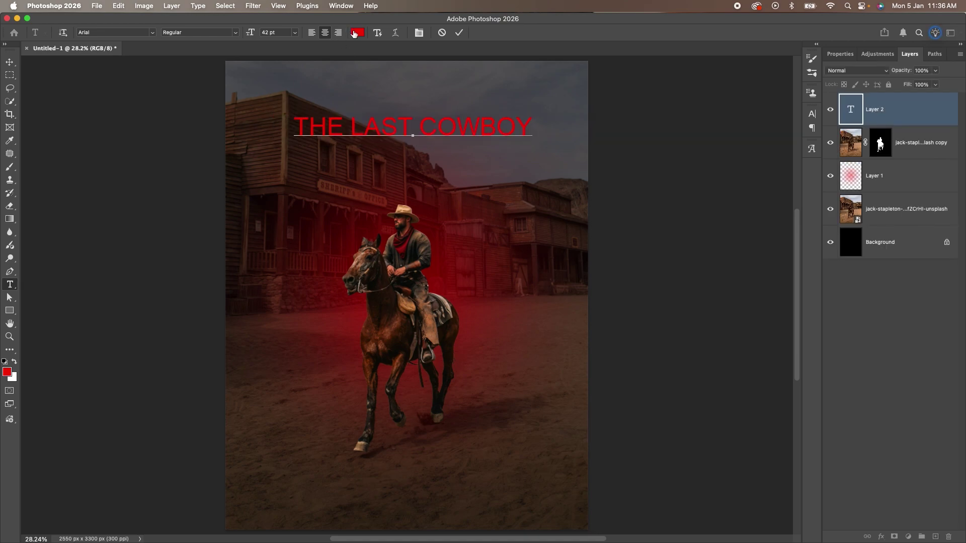
pyautogui.write('ffffff')
pyautogui.press('Return')
# Shorten the title text to "THE LAST"
pyautogui.press('Right')
pyautogui.press('BackSpace')
pyautogui.press('BackSpace')
pyautogui.press('BackSpace')
pyautogui.press('BackSpace')
pyautogui.press('BackSpace')
pyautogui.press('BackSpace')
pyautogui.press('BackSpace')
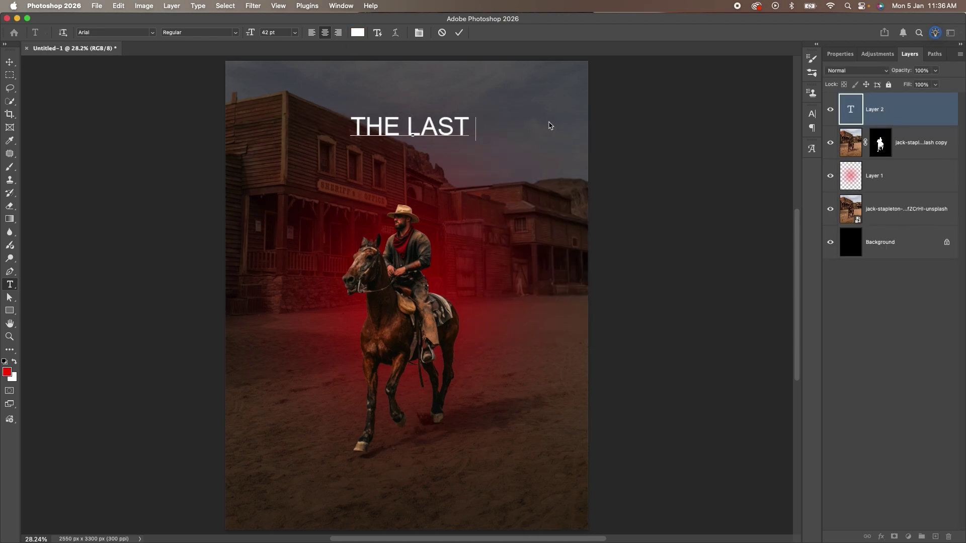
# Create a separate "COWBOY" text line centered under "THE LAST", and place a spare copy of it beside the rider
pyautogui.moveTo(413, 135); pyautogui.dragTo(525, 236)
pyautogui.tripleClick(423, 126)
pyautogui.write('COWBOY')
pyautogui.doubleClick(423, 132)
pyautogui.hotkey('ctrl', 'Return')
pyautogui.press('v')
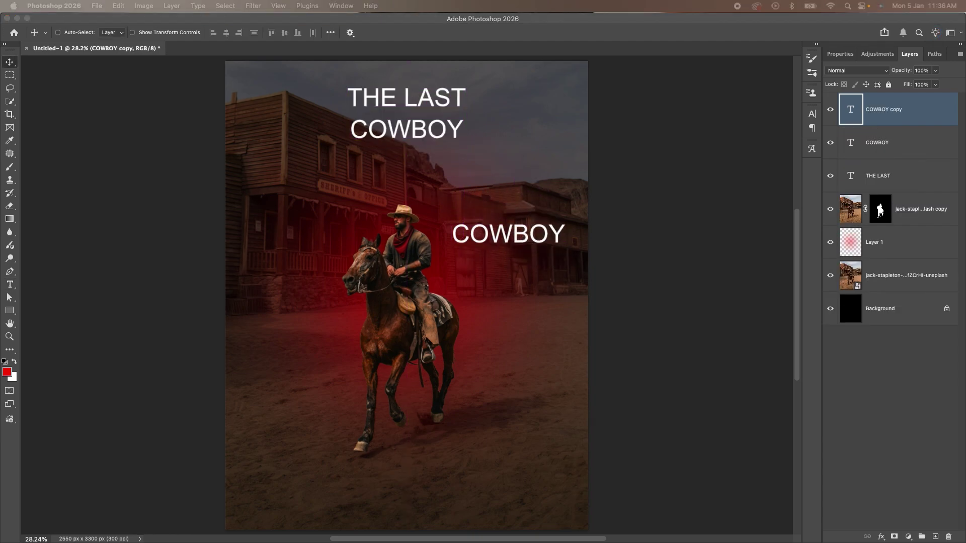
# Replace the spare copy's text with the two-line tagline "Ride or Fall / The West Has No Mercy" and place it below the horse
pyautogui.doubleClick(508, 234)
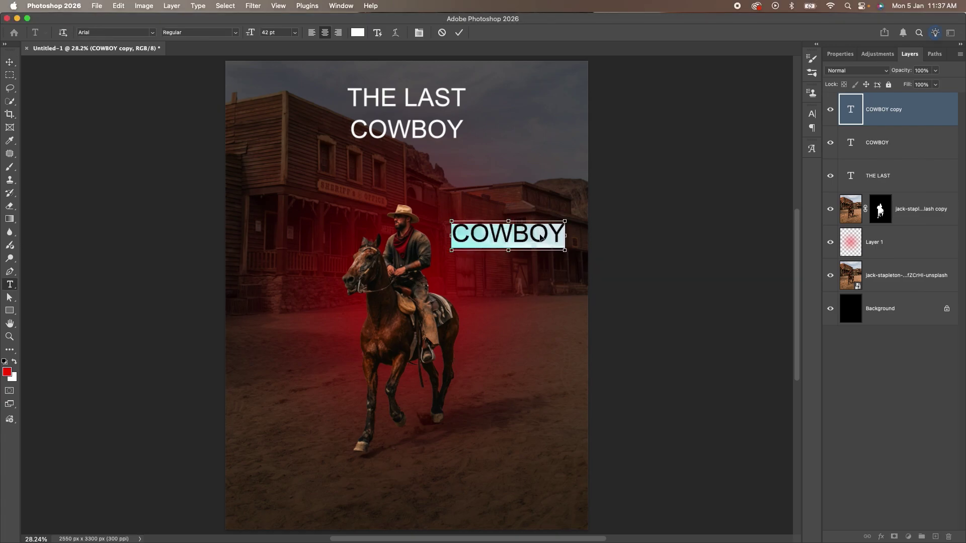
pyautogui.write('Ride or Fall The West Has No Mercy')
pyautogui.hotkey('ctrl', 'Return')
pyautogui.press('v')
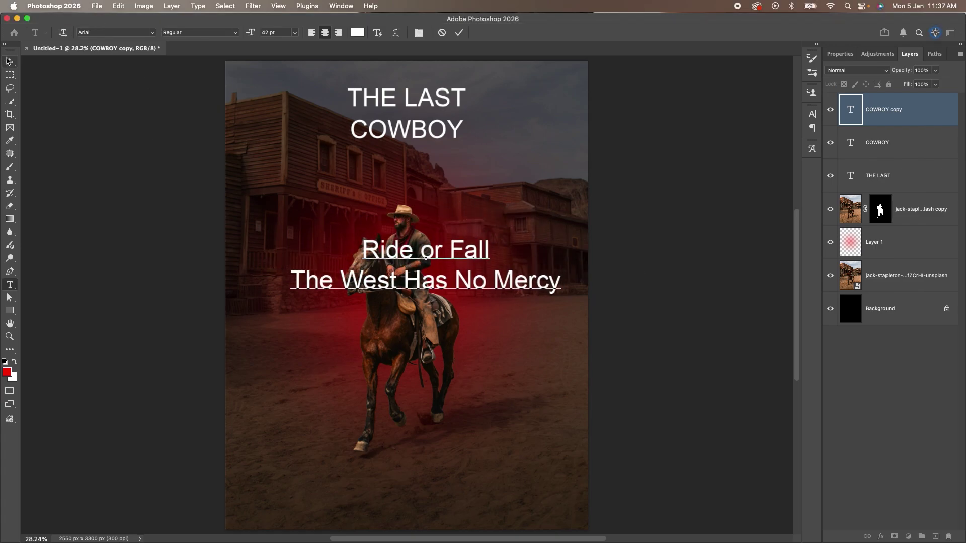
pyautogui.moveTo(441, 257); pyautogui.dragTo(426, 457)
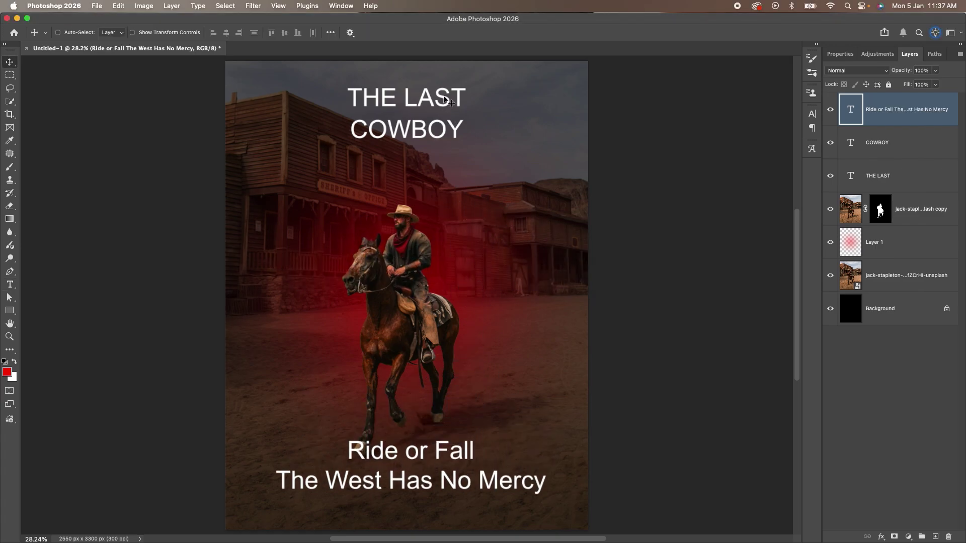
# Set the "THE LAST" title line in American Typewriter Bold
pyautogui.doubleClick(448, 100)
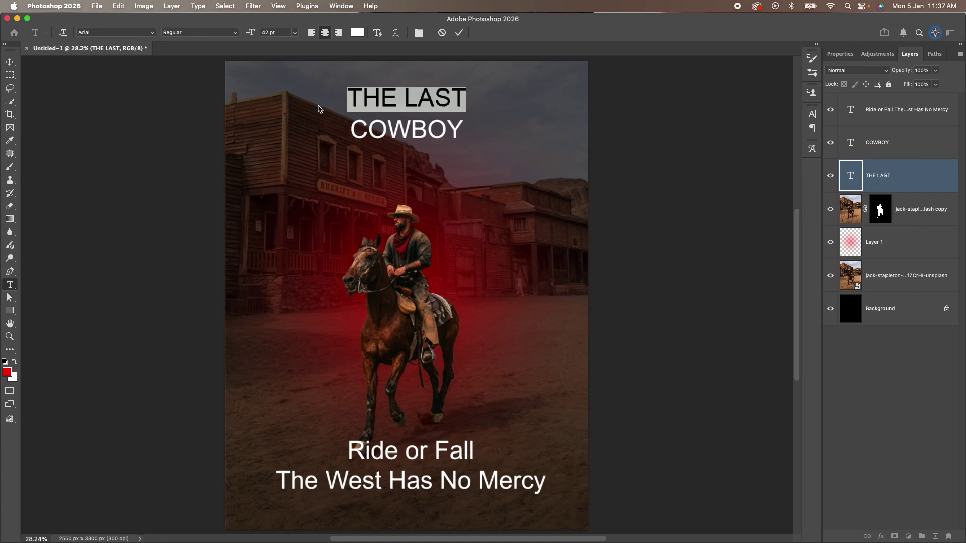
pyautogui.click(110, 31)
pyautogui.write('ameri')
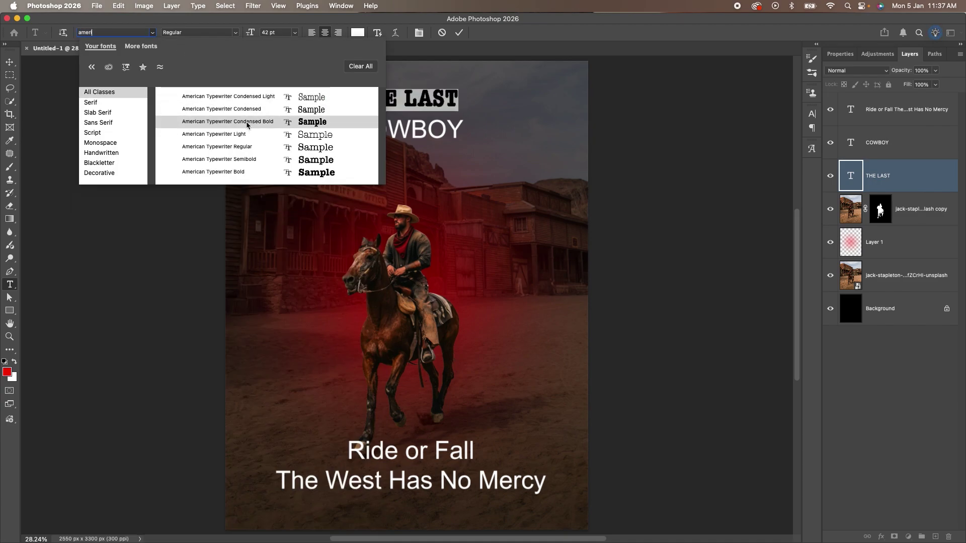
pyautogui.click(258, 172)
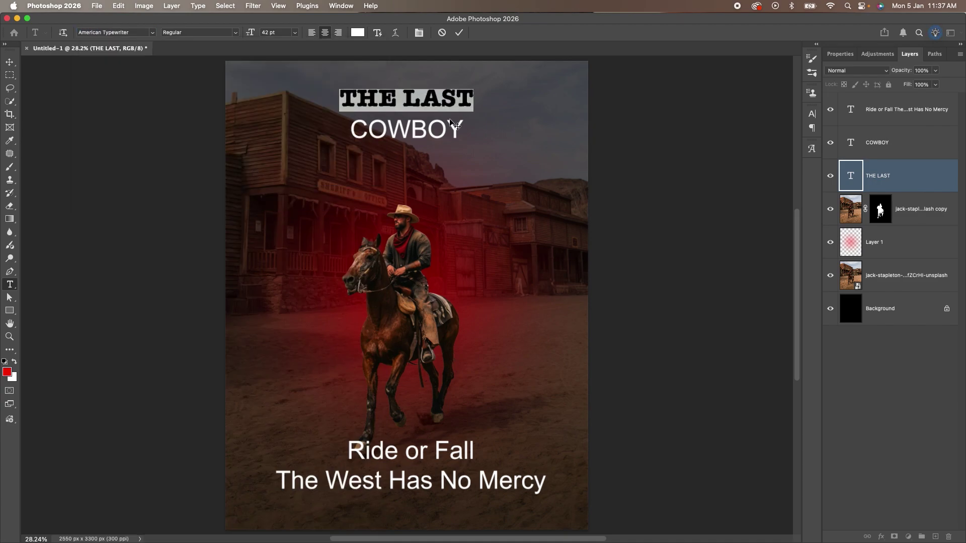
pyautogui.click(11, 61)
# Set the "COWBOY" title line in American Typewriter Bold
pyautogui.doubleClick(850, 142)
pyautogui.click(100, 33)
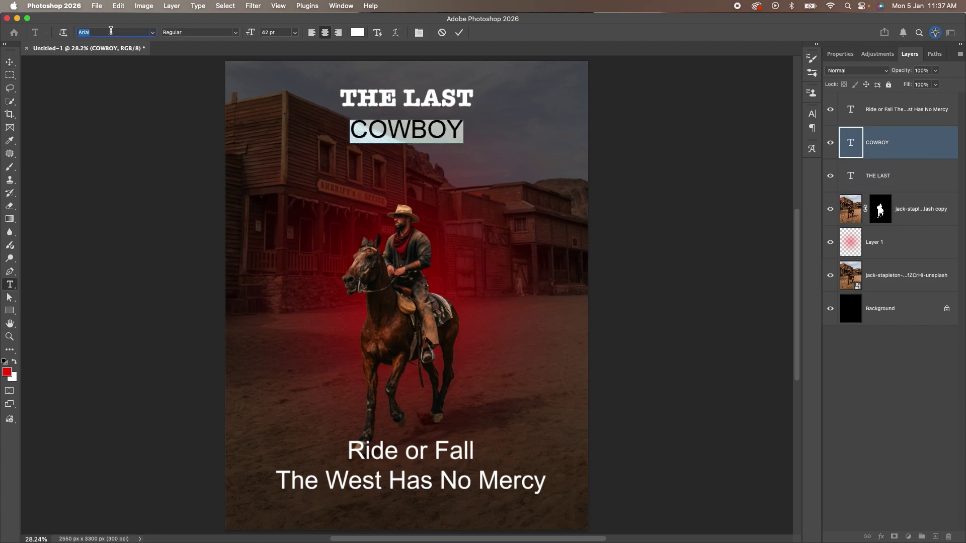
pyautogui.write('amer')
pyautogui.click(242, 172)
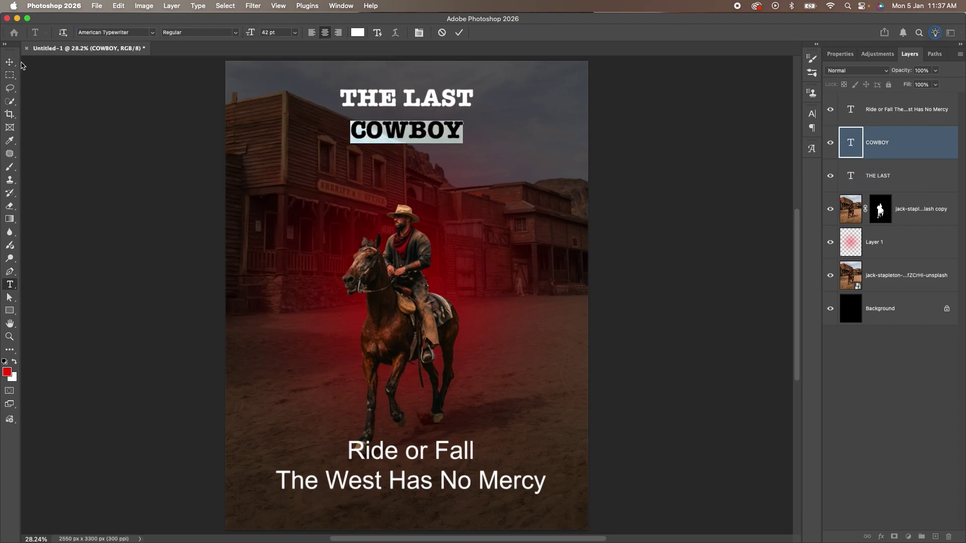
pyautogui.click(10, 61)
# Fit "COWBOY" tightly under "THE LAST" at matching width, and enlarge both linked title lines to nearly fill the page width
pyautogui.moveTo(465, 146); pyautogui.dragTo(442, 124)
pyautogui.rightClick(451, 102)
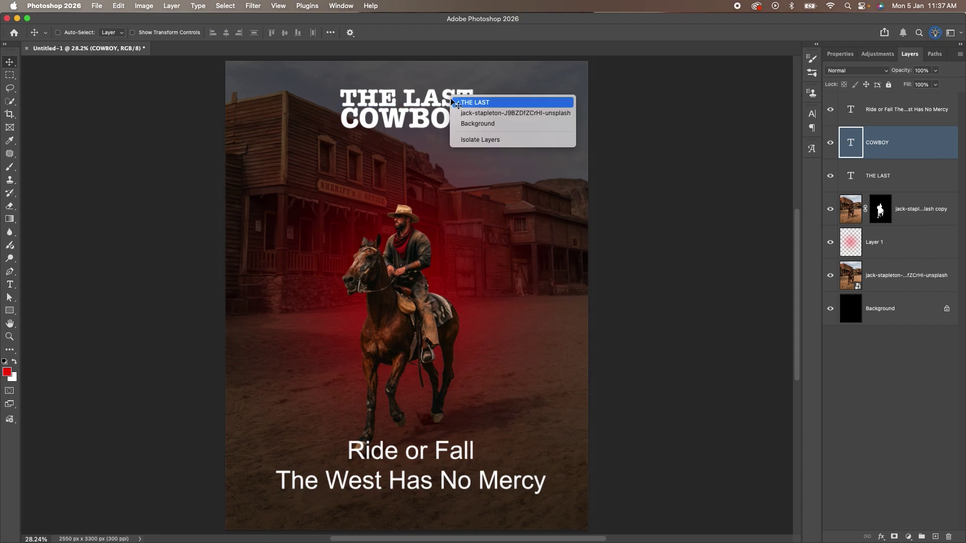
pyautogui.keyDown('shift'); pyautogui.click(453, 102); pyautogui.keyUp('shift')
pyautogui.moveTo(455, 106); pyautogui.dragTo(565, 173)
pyautogui.press('super+t')
pyautogui.press('Return')
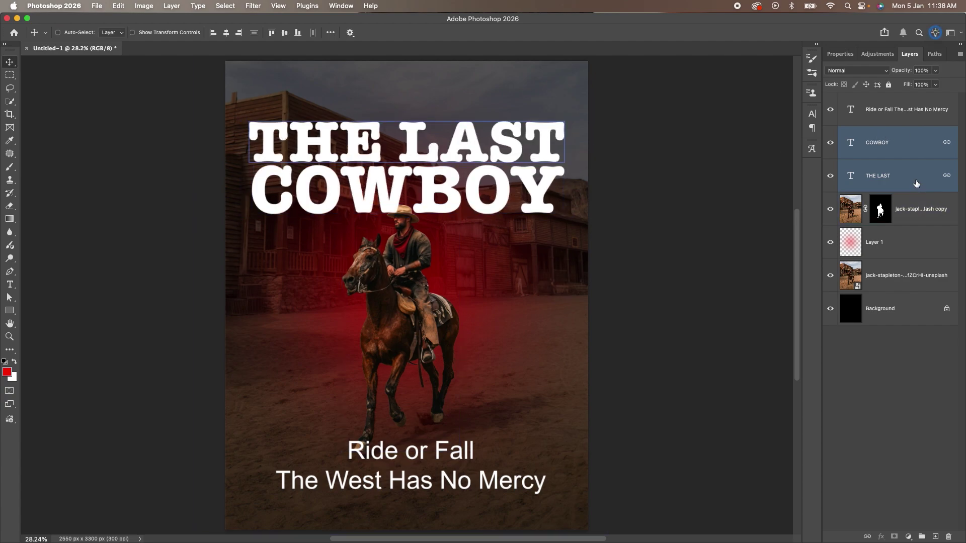
# Move both title layers beneath the rider cutout and lower the title slightly so the cowboy's hat overlaps "COWBOY"
pyautogui.press('super+bracketleft')
pyautogui.moveTo(431, 190); pyautogui.dragTo(428, 192)
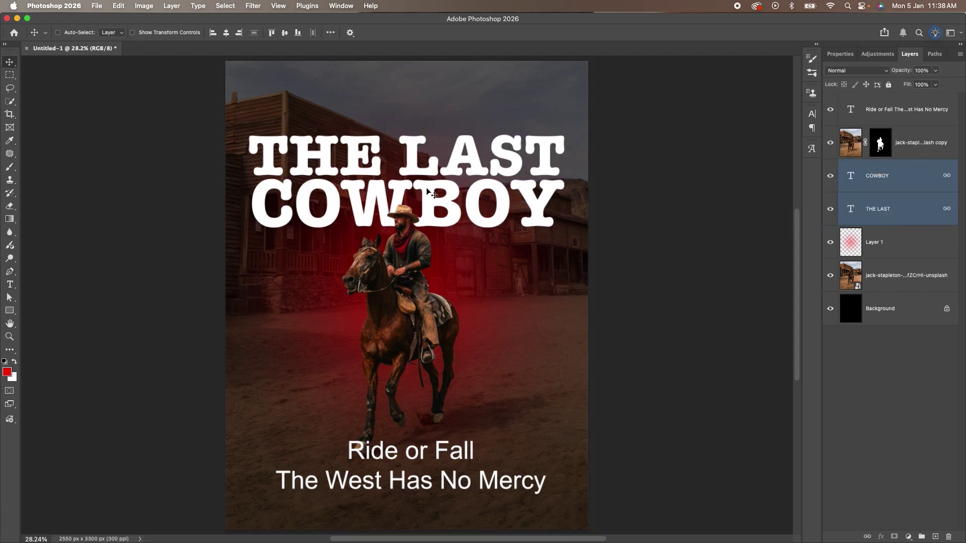
# Set the whole two-line tagline in American Typewriter Condensed
pyautogui.rightClick(412, 451)
pyautogui.click(418, 454)
pyautogui.doubleClick(411, 451)
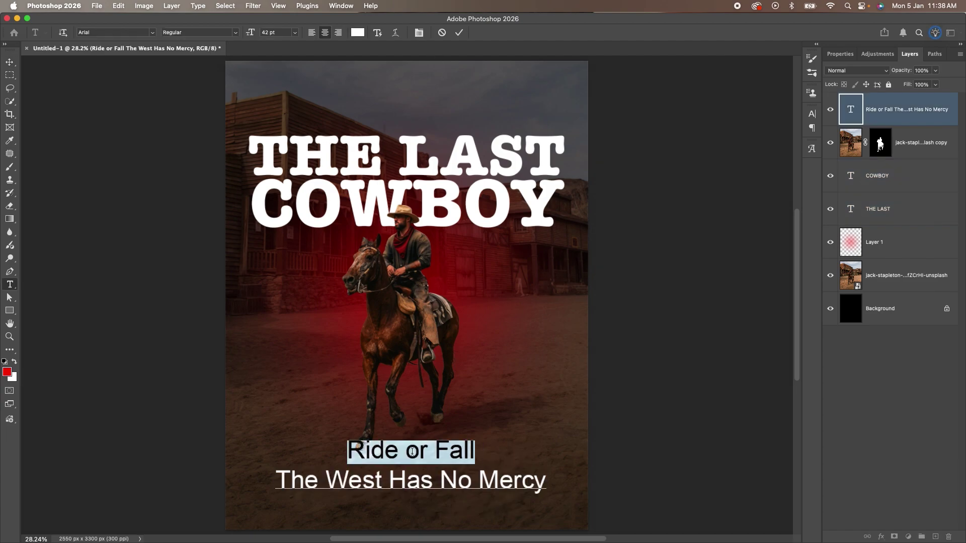
pyautogui.tripleClick(403, 453)
pyautogui.press('super+a')
pyautogui.click(86, 32)
pyautogui.write('americ')
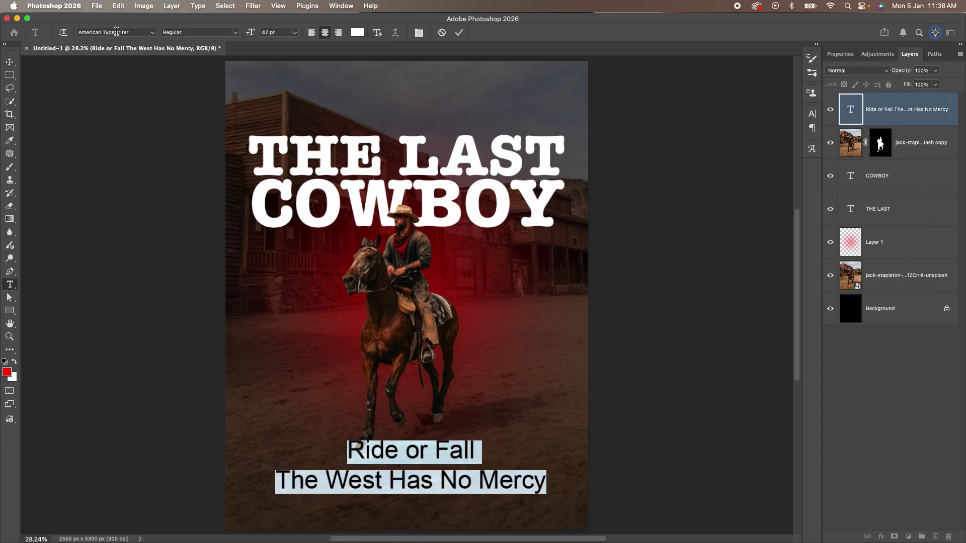
pyautogui.press('Return')
pyautogui.click(199, 32)
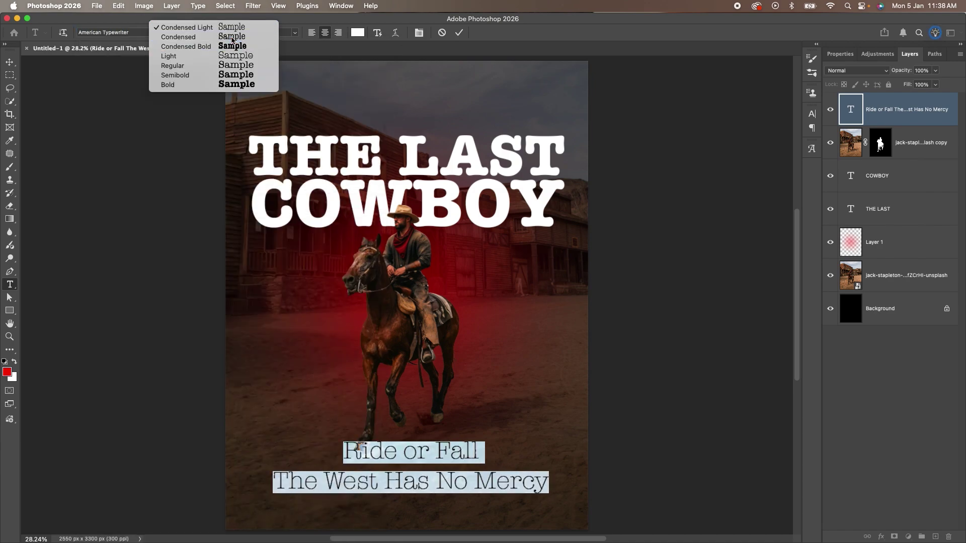
pyautogui.click(174, 39)
pyautogui.click(10, 61)
# Move the tagline beside the rider, just below "COWBOY", and left-align its text
pyautogui.moveTo(211, 410); pyautogui.dragTo(336, 209)
pyautogui.press('t')
pyautogui.press('super+shift+l')
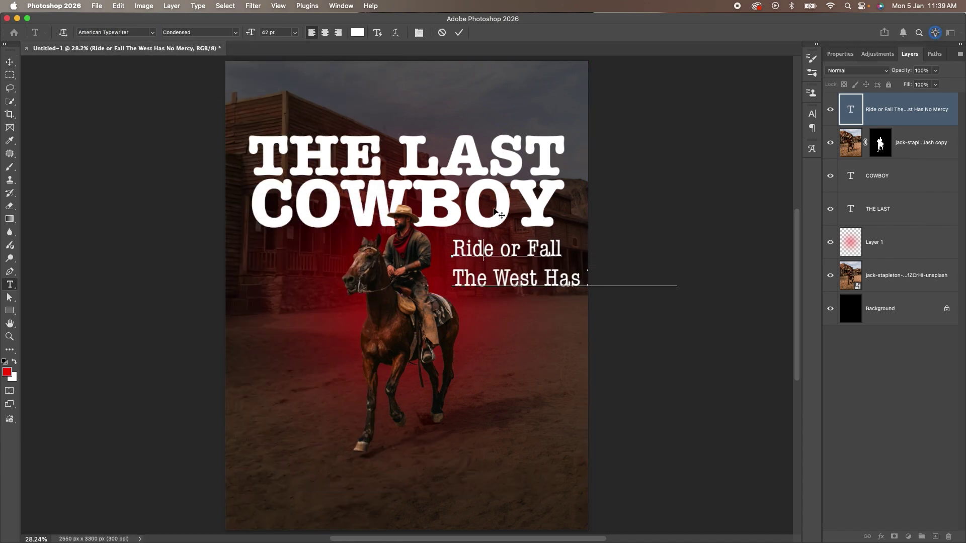
# Break the tagline into five short lines: "Ride or", "Fall", "The West", "Has No" and "Mercy"
pyautogui.click(521, 246)
pyautogui.press('Return')
pyautogui.click(541, 299)
pyautogui.press('Return')
pyautogui.click(527, 332)
pyautogui.press('Return')
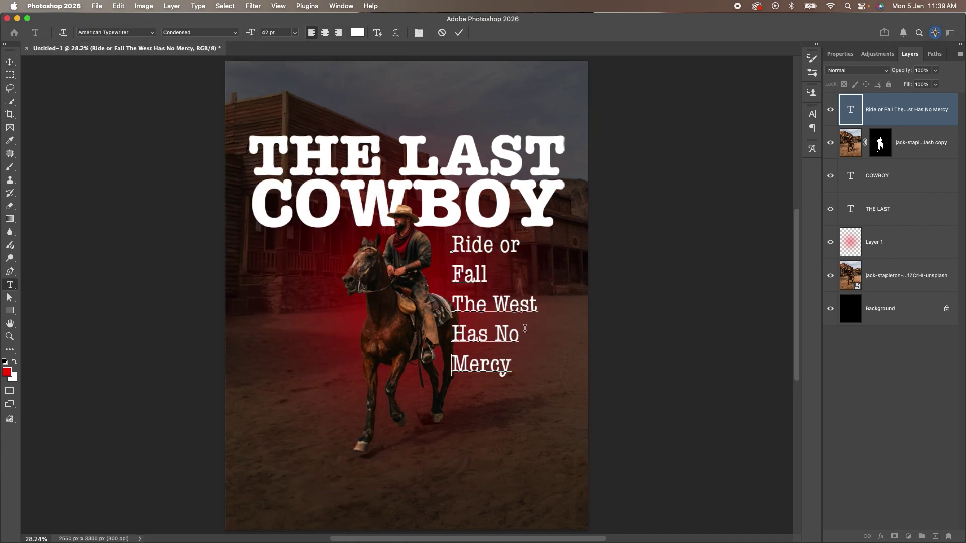
# Tighten the line spacing of the whole tagline and shift it right, away from the horse
pyautogui.press('super+a')
pyautogui.hotkey('alt', 'Up')
pyautogui.hotkey('alt', 'Up')
pyautogui.hotkey('alt', 'Up')
pyautogui.hotkey('alt', 'Up')
pyautogui.hotkey('alt', 'Up')
pyautogui.hotkey('alt', 'Up')
pyautogui.hotkey('alt', 'Up')
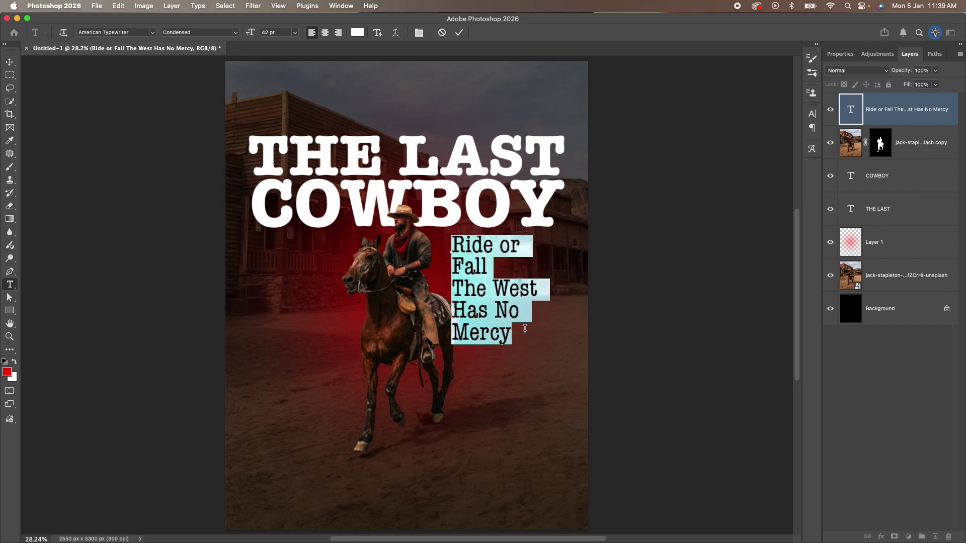
pyautogui.press('super+Return')
pyautogui.press('v')
pyautogui.moveTo(461, 293); pyautogui.dragTo(488, 292)
pyautogui.press('p')
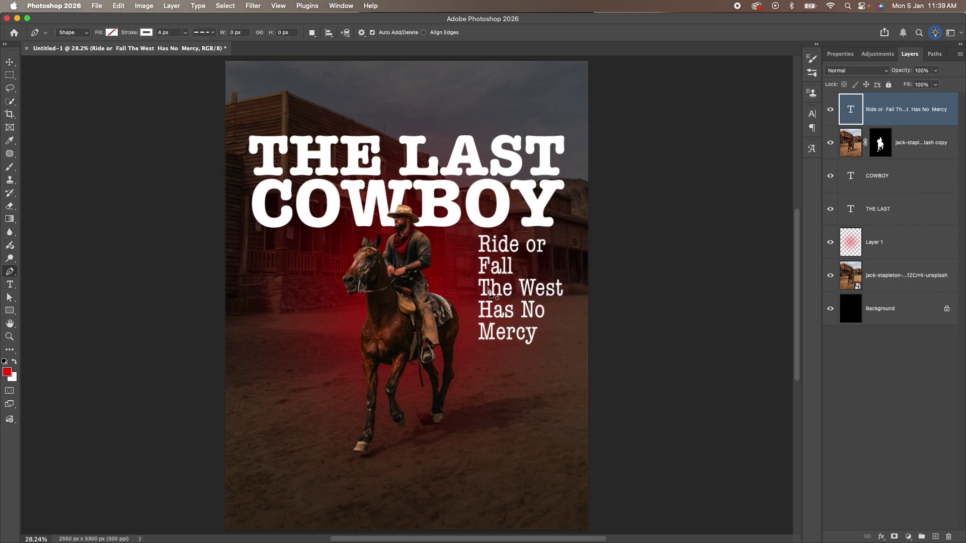
pyautogui.click(488, 292)
pyautogui.press('super+z')
# Apply Dynamic Text to the whole tagline and shift it right to line up with the end of "COWBOY"
pyautogui.press('t')
pyautogui.click(487, 292)
pyautogui.press('super+a')
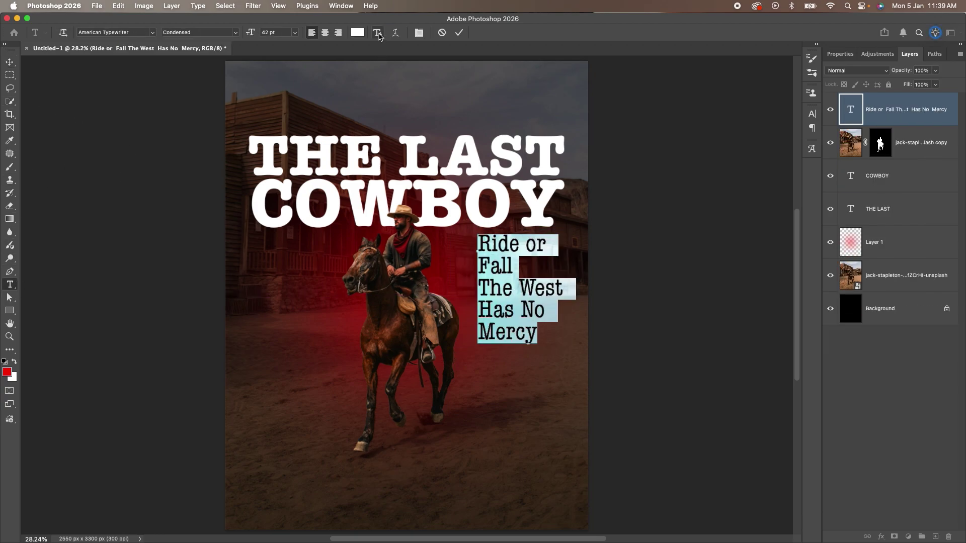
pyautogui.click(377, 33)
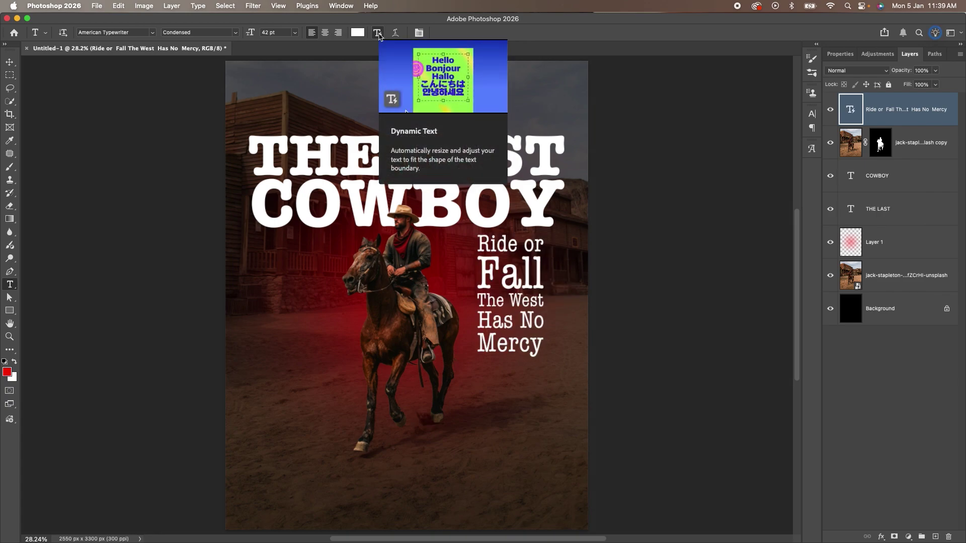
pyautogui.click(517, 319)
pyautogui.press('super+a')
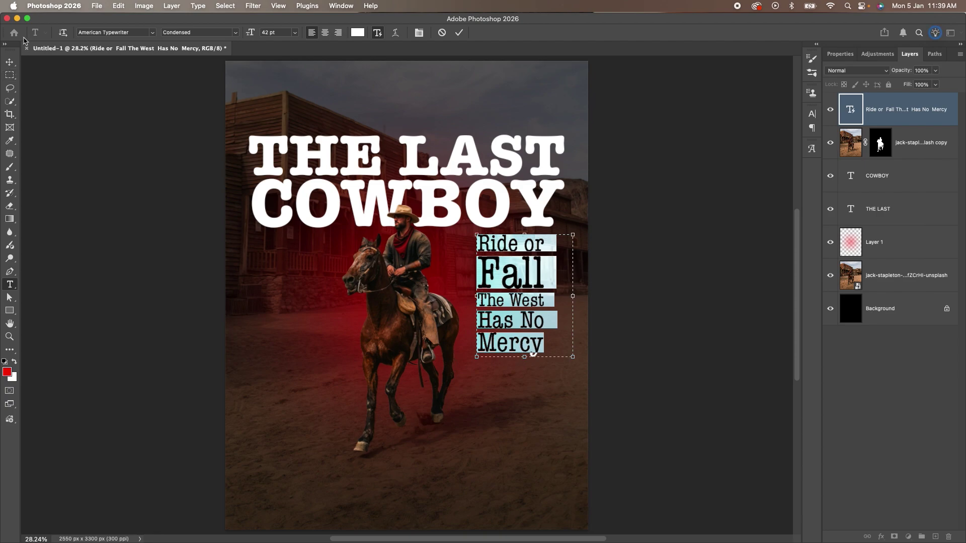
pyautogui.click(9, 62)
pyautogui.moveTo(523, 320)
pyautogui.mouseDown()
pyautogui.moveTo(499, 319)
pyautogui.moveTo(533, 318)
pyautogui.mouseUp()
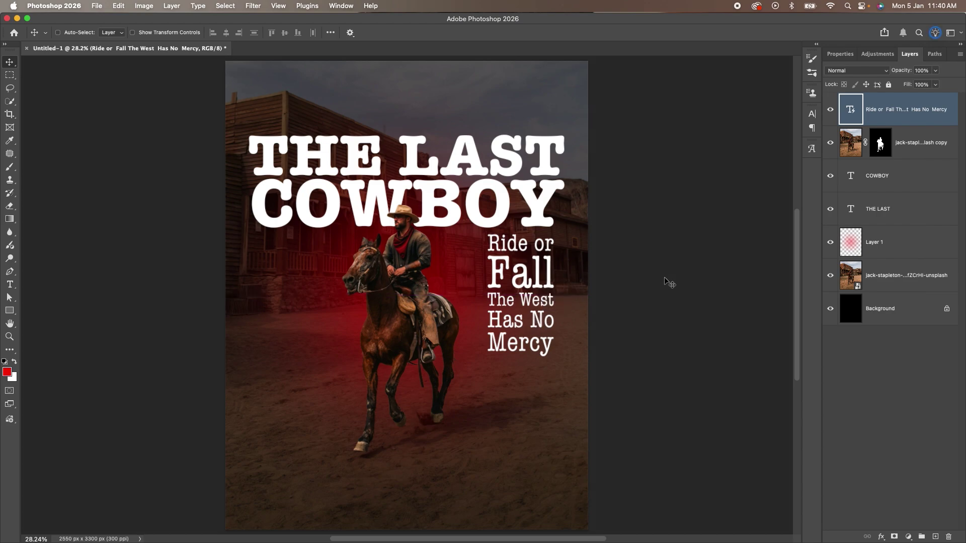
# Add a centred two-line credit above the title, "Starring" over the lead actor's name, with "Starring" set to 25 pt
pyautogui.press('t')
pyautogui.click(396, 90)
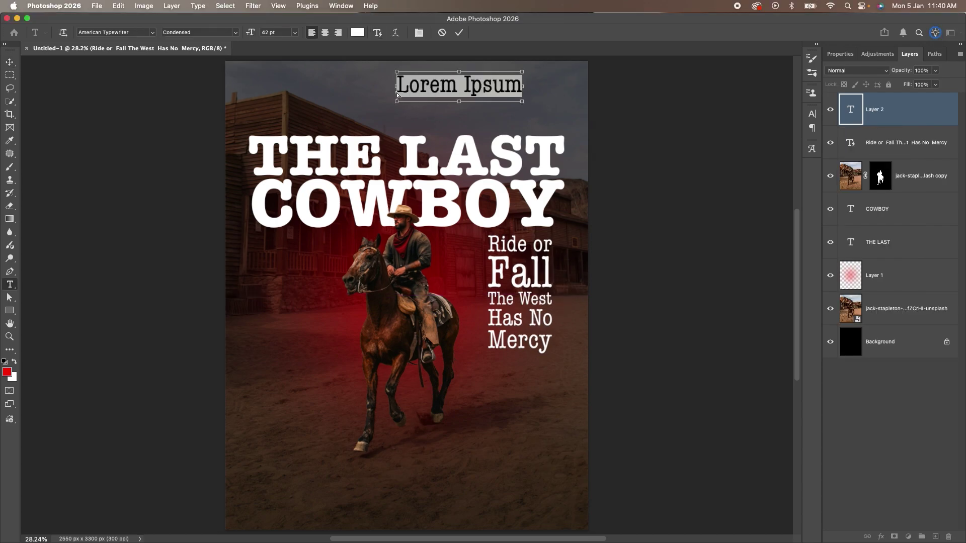
pyautogui.write('Starring Jack Rivers')
pyautogui.press('super+a')
pyautogui.press('super+shift+c')
pyautogui.click(383, 86)
pyautogui.press('BackSpace')
pyautogui.press('Return')
pyautogui.doubleClick(396, 83)
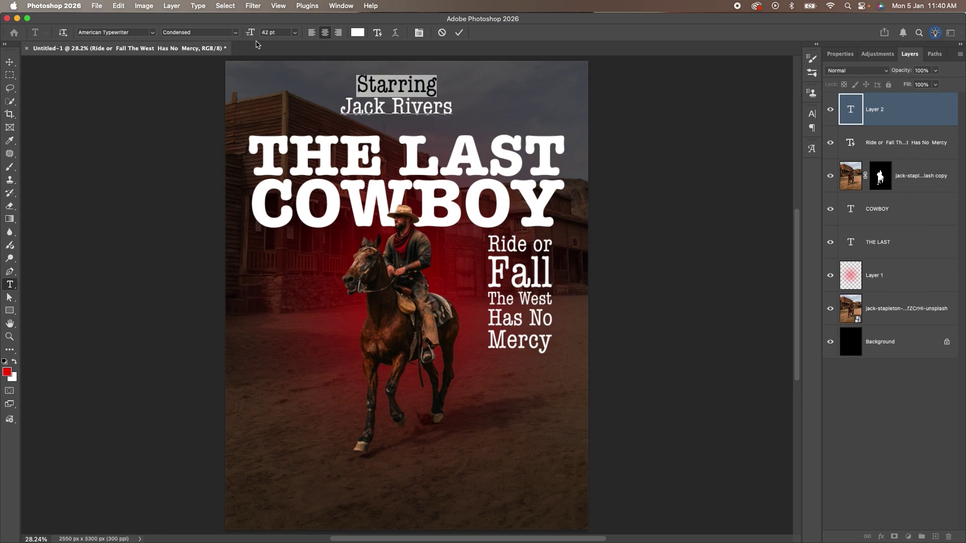
pyautogui.moveTo(251, 33); pyautogui.dragTo(243, 38)
pyautogui.press('super+Return')
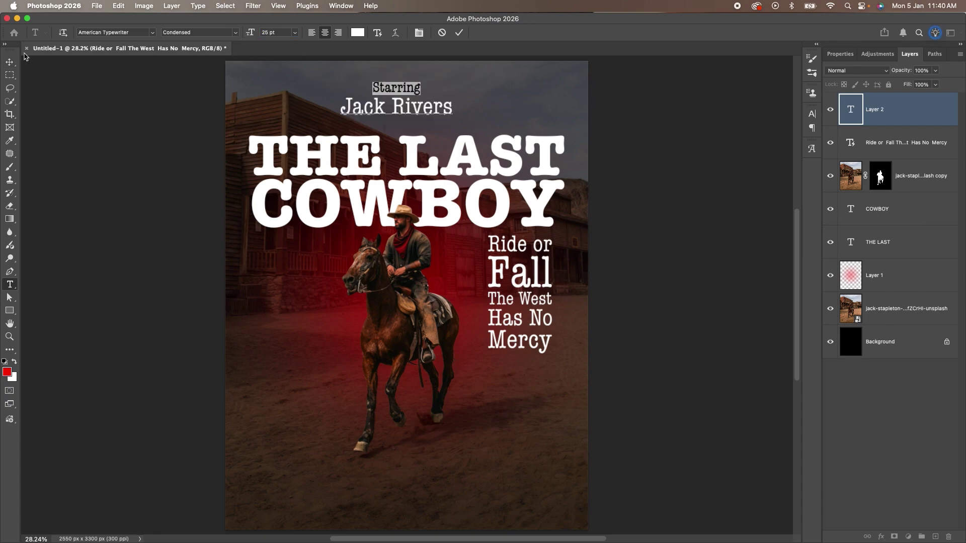
# Reduce the starring credit slightly, centre it above the title, and place a copy near the bottom of the poster
pyautogui.press('v')
pyautogui.moveTo(424, 107); pyautogui.dragTo(462, 504)
pyautogui.press('super+t')
pyautogui.press('Return')
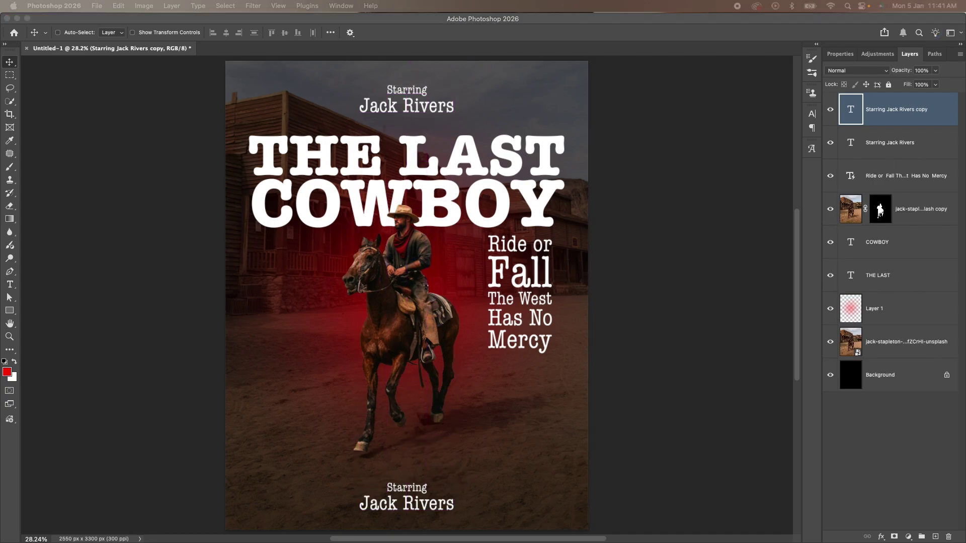
# Replace the bottom copy's text with "A Frontier Pictures Film" and widen its letter spacing to span most of the page
pyautogui.doubleClick(407, 502)
pyautogui.press('super+v')
pyautogui.press('super+a')
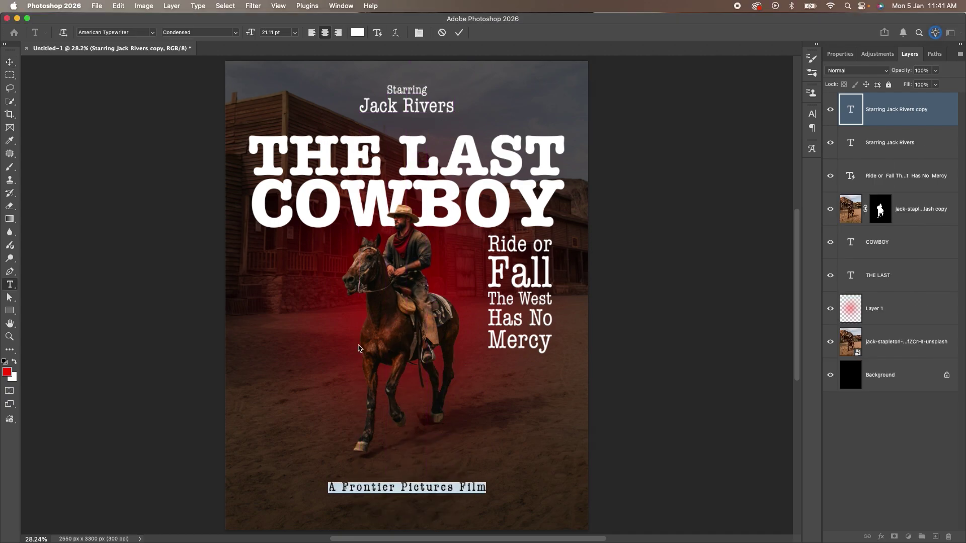
pyautogui.hotkey('alt', 'shift', 'Right')
pyautogui.hotkey('alt', 'shift', 'Right')
pyautogui.hotkey('alt', 'shift', 'Right')
pyautogui.click(9, 61)
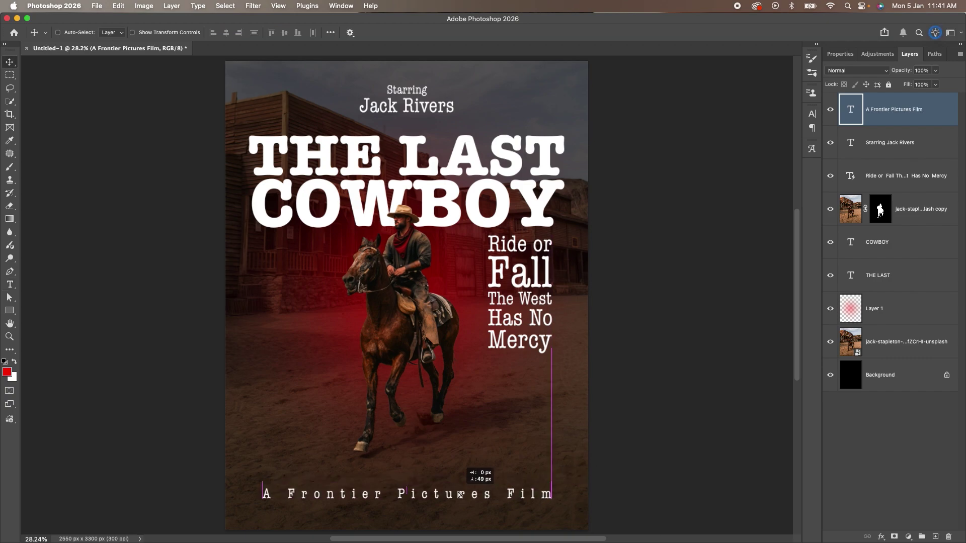
# Preview the whole poster full screen on a black surround to check the composition
pyautogui.scroll(-2, 535, 396)
pyautogui.moveTo(534, 396); pyautogui.dragTo(511, 321)
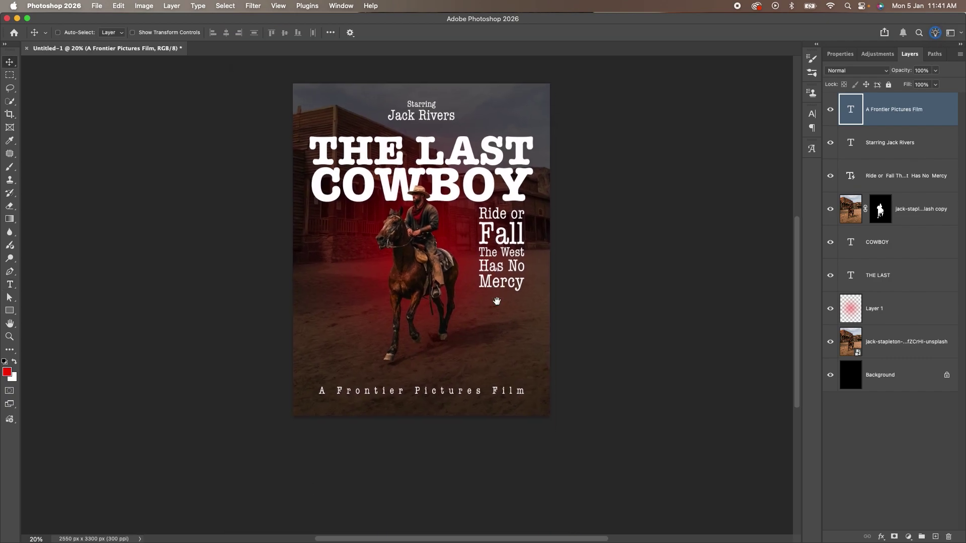
pyautogui.press('f')
pyautogui.press('f')
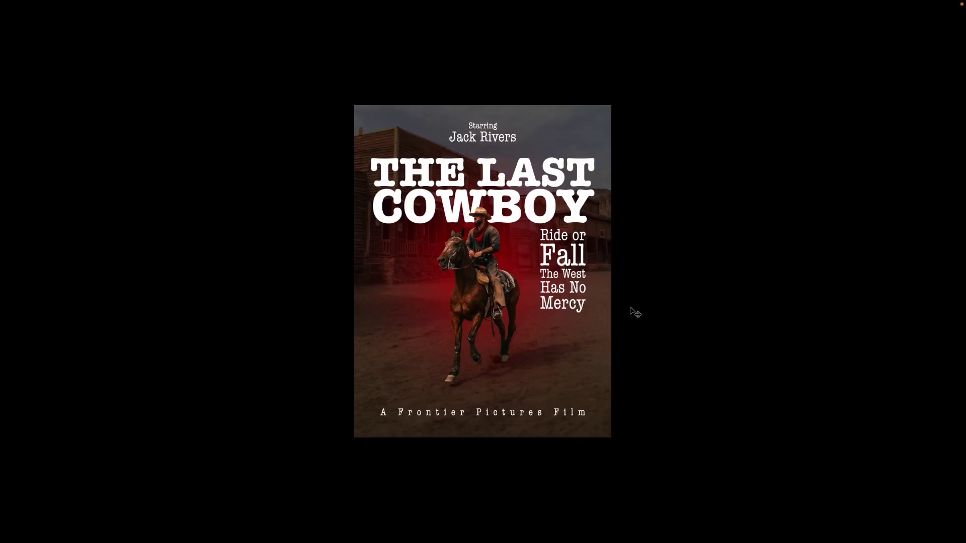
pyautogui.hotkey('ctrl', '0')
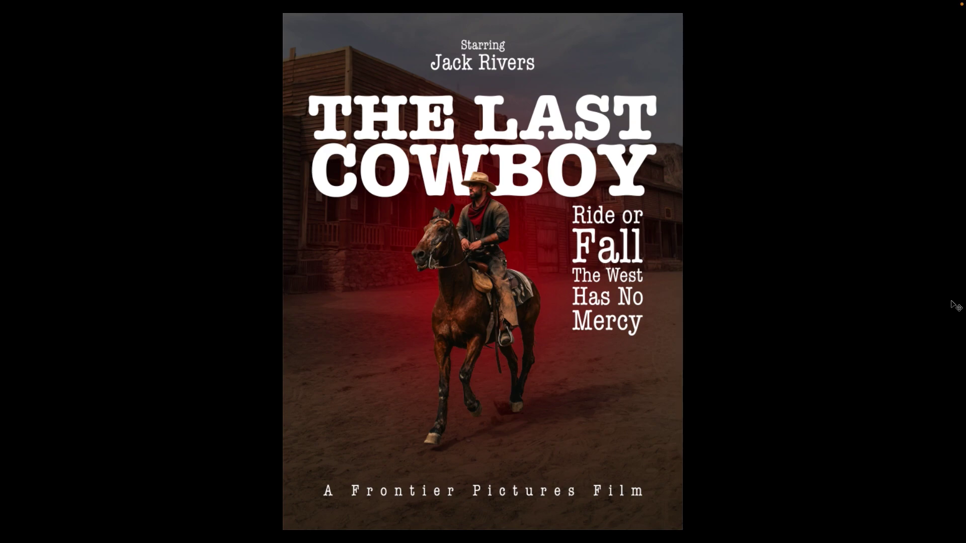
pyautogui.press('f')
pyautogui.click(843, 302)
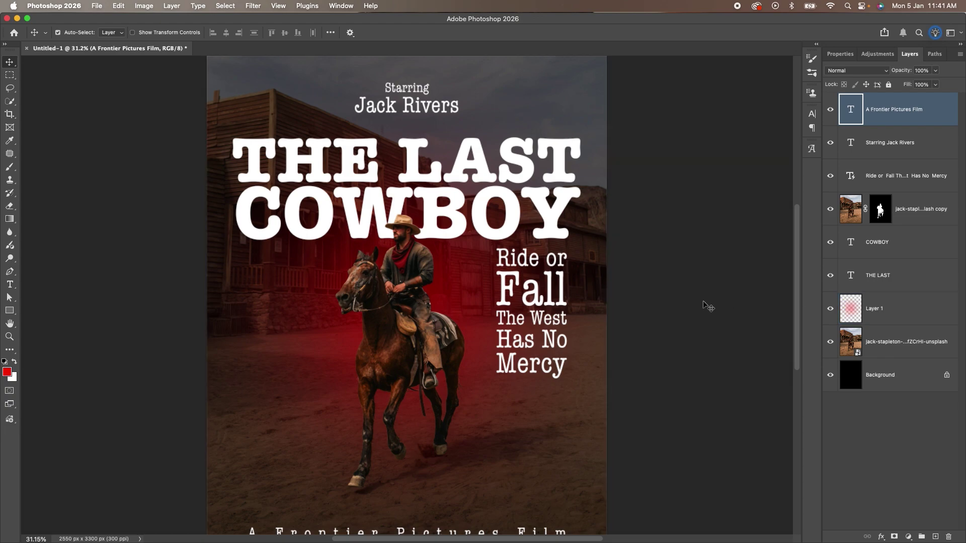
pyautogui.hotkey('ctrl', '0')
pyautogui.press('f')
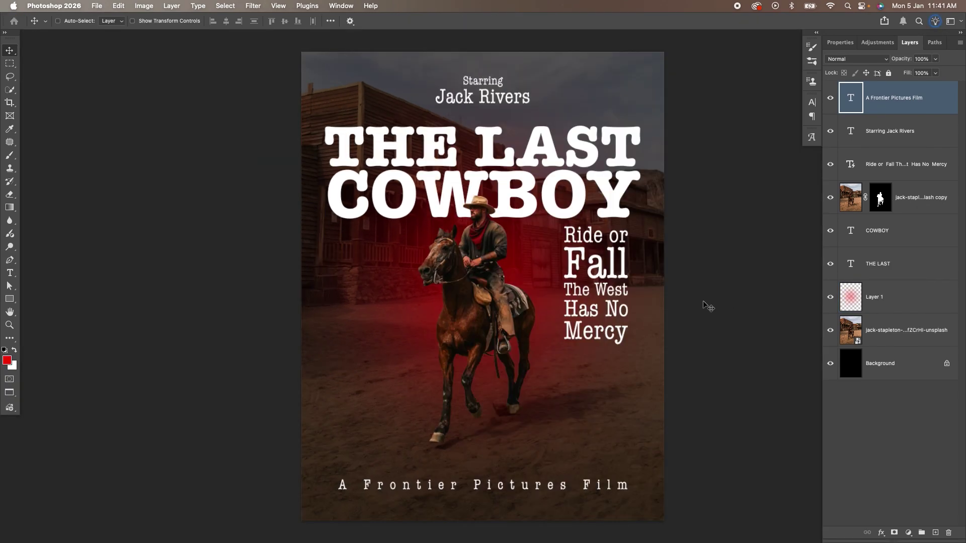
pyautogui.press('f')
pyautogui.hotkey('ctrl', '0')
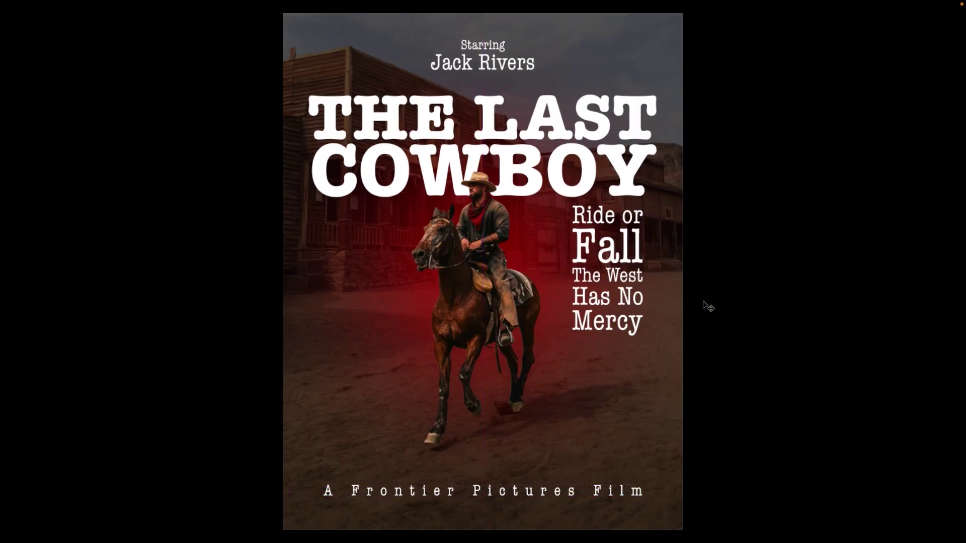
pyautogui.press('f')
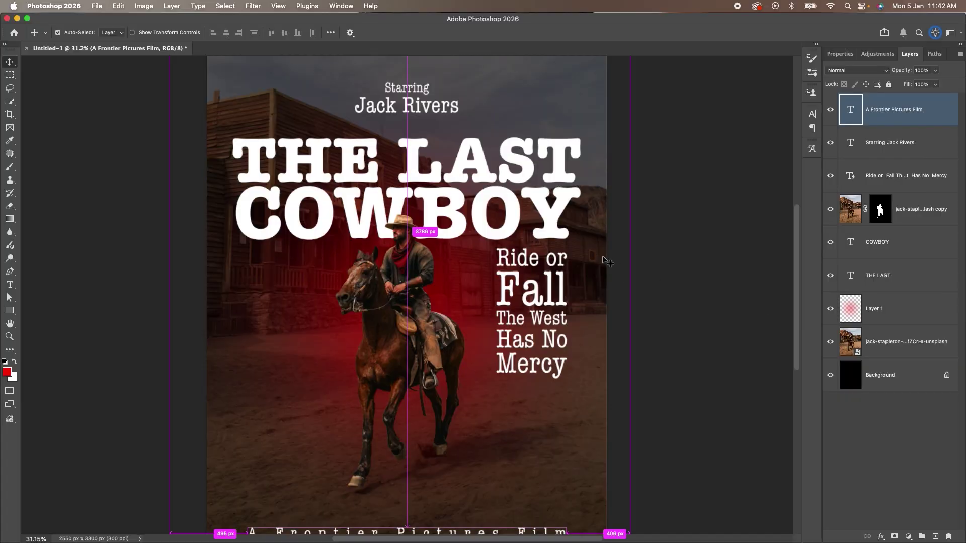
pyautogui.press('super+0')
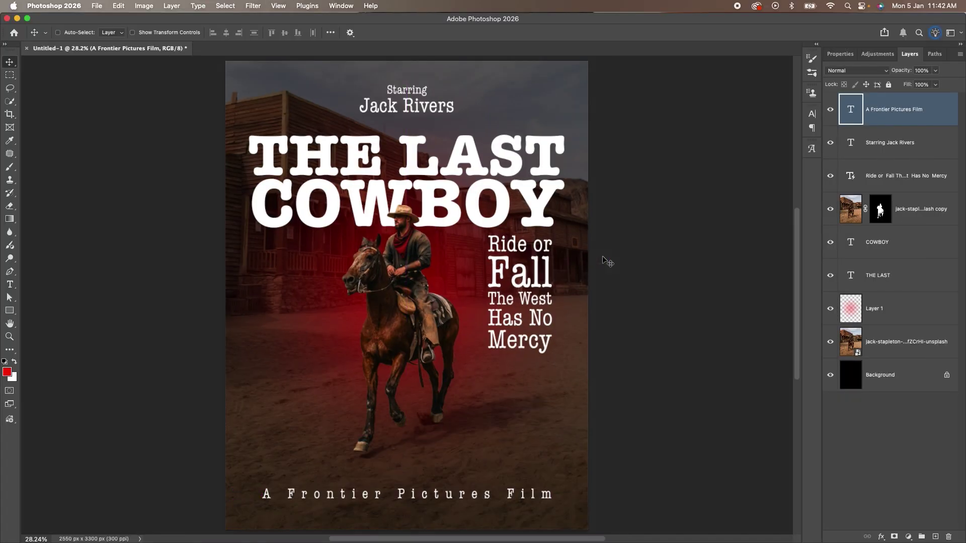
# Lower the starring credit slightly towards the title and fill a new layer above the artwork with black (000000)
pyautogui.moveTo(405, 104); pyautogui.dragTo(405, 113)
pyautogui.click(935, 536)
pyautogui.click(7, 372)
pyautogui.write('000000')
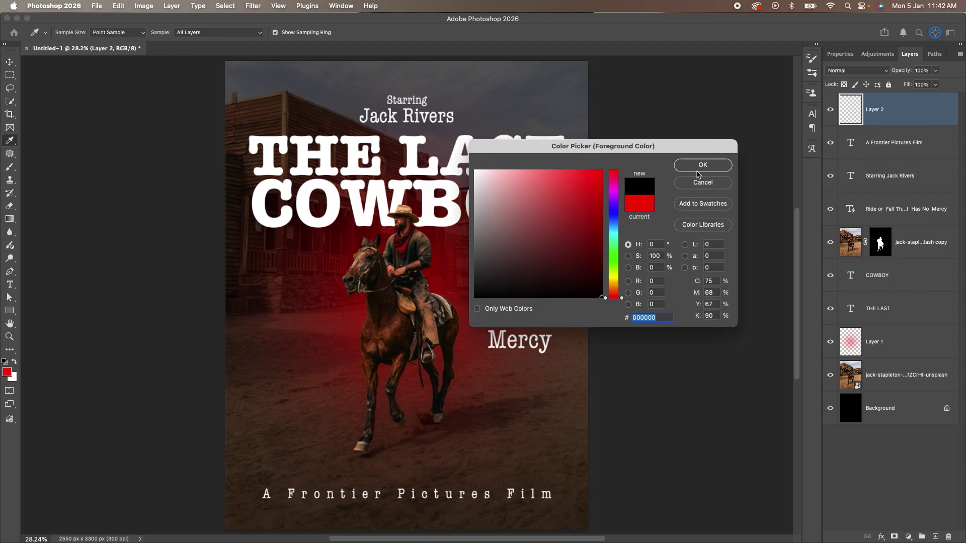
pyautogui.press('Return')
pyautogui.hotkey('alt', 'BackSpace')
# Mask the black layer, paint away its centre with a large soft brush to form a vignette, and place it below both credits
pyautogui.click(894, 537)
pyautogui.press('b')
pyautogui.moveTo(405, 277)
pyautogui.mouseDown()
pyautogui.moveTo(388, 222)
pyautogui.moveTo(430, 368)
pyautogui.moveTo(410, 371)
pyautogui.moveTo(402, 245)
pyautogui.moveTo(401, 409)
pyautogui.moveTo(439, 269)
pyautogui.moveTo(411, 359)
pyautogui.moveTo(409, 257)
pyautogui.mouseUp()
pyautogui.press('[')
pyautogui.press('v')
pyautogui.moveTo(850, 109)
pyautogui.mouseDown()
pyautogui.moveTo(865, 198)
pyautogui.moveTo(865, 160)
pyautogui.mouseUp()
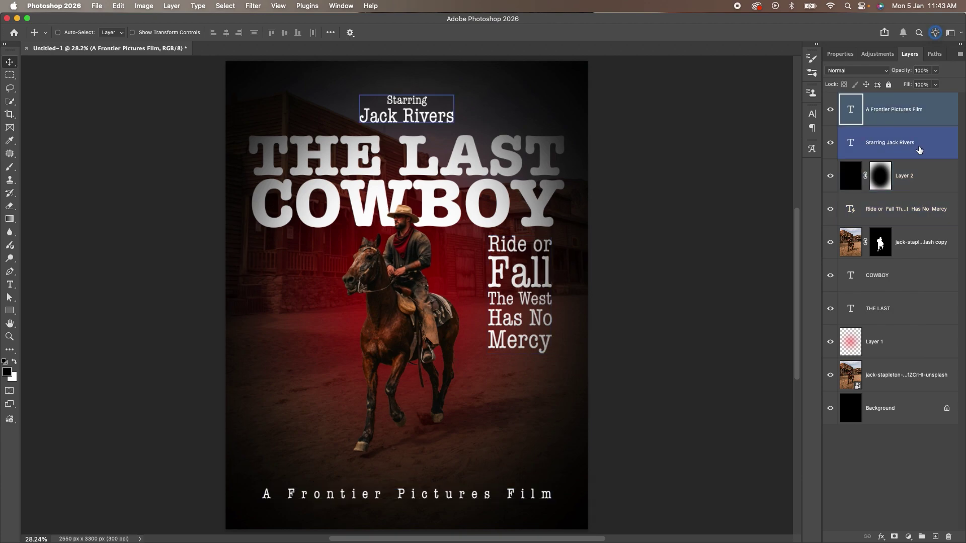
# Select all five text layers together and set them in the Cinzel font
pyautogui.rightClick(428, 168)
pyautogui.click(451, 172)
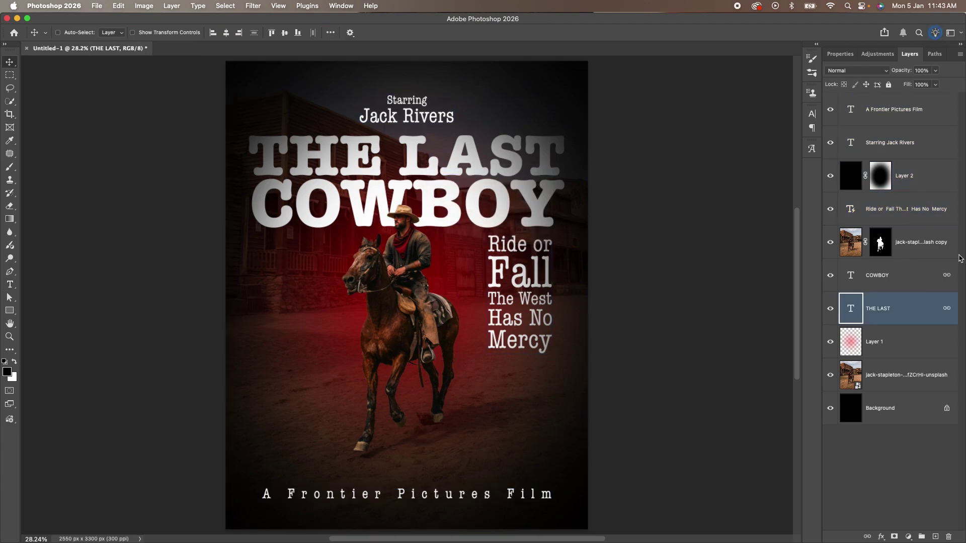
pyautogui.keyDown('super'); pyautogui.click(900, 274); pyautogui.keyUp('super')
pyautogui.keyDown('super'); pyautogui.click(925, 142); pyautogui.keyUp('super')
pyautogui.keyDown('super'); pyautogui.click(923, 112); pyautogui.keyUp('super')
pyautogui.keyDown('super'); pyautogui.click(931, 214); pyautogui.keyUp('super')
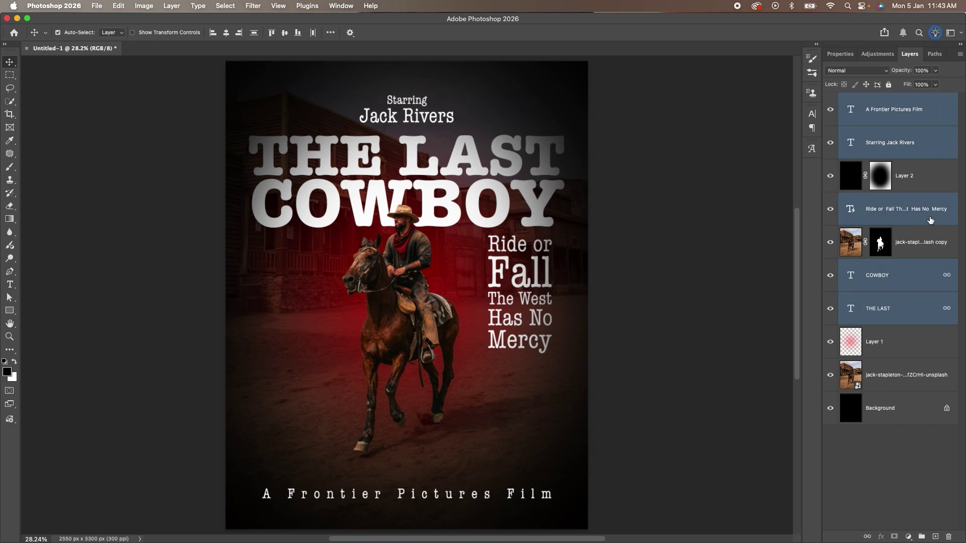
pyautogui.press('t')
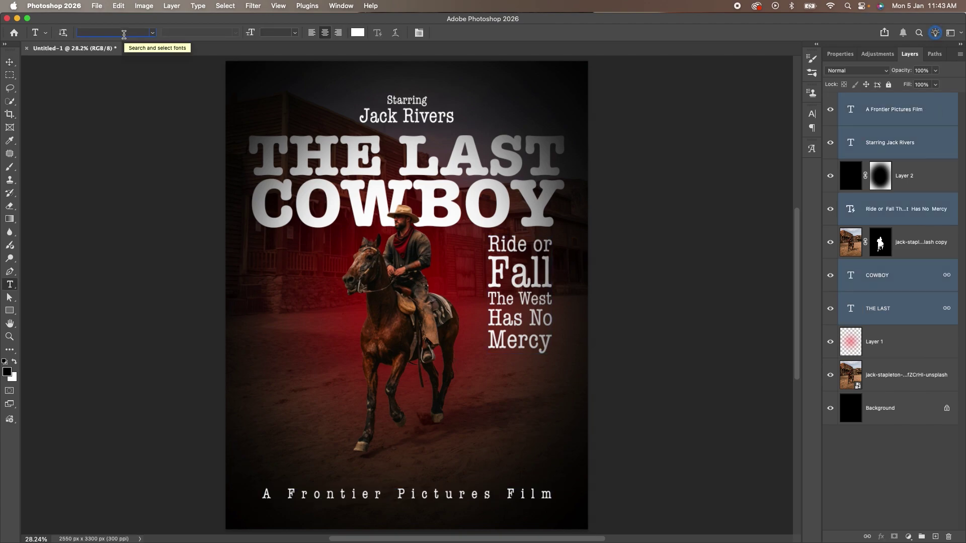
pyautogui.write('cin')
pyautogui.click(243, 93)
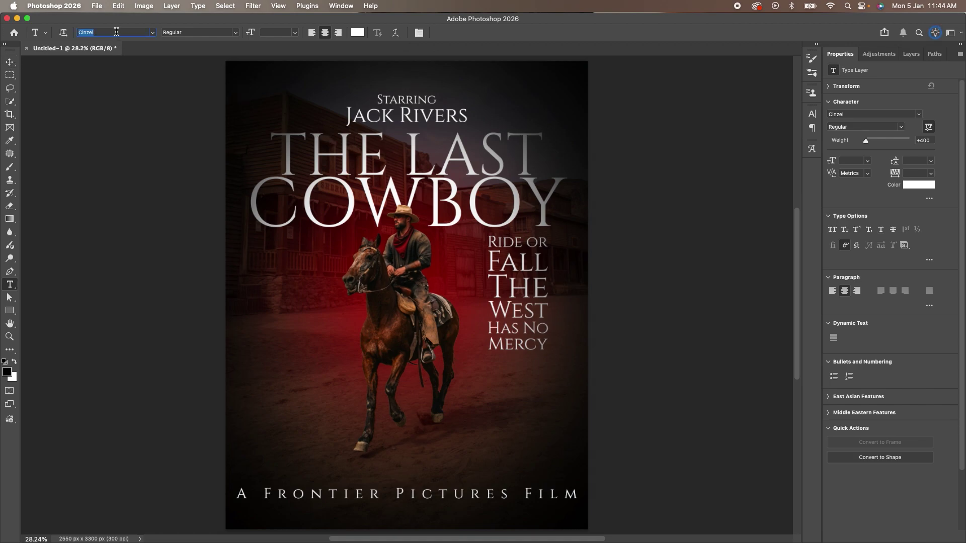
# Change the font of all the selected text layers to Helvetica Light
pyautogui.click(152, 32)
pyautogui.press('Escape')
pyautogui.click(911, 54)
pyautogui.click(135, 32)
pyautogui.write('hel')
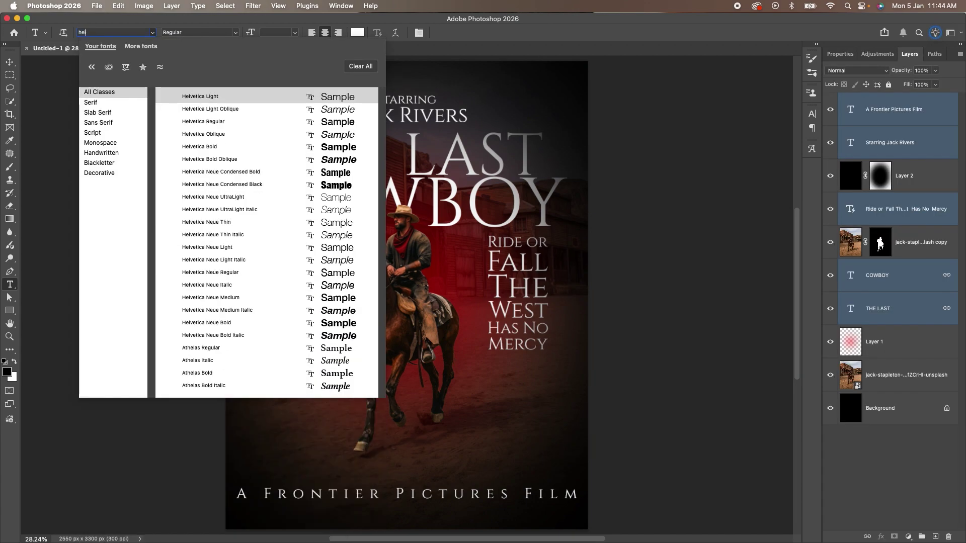
pyautogui.click(249, 96)
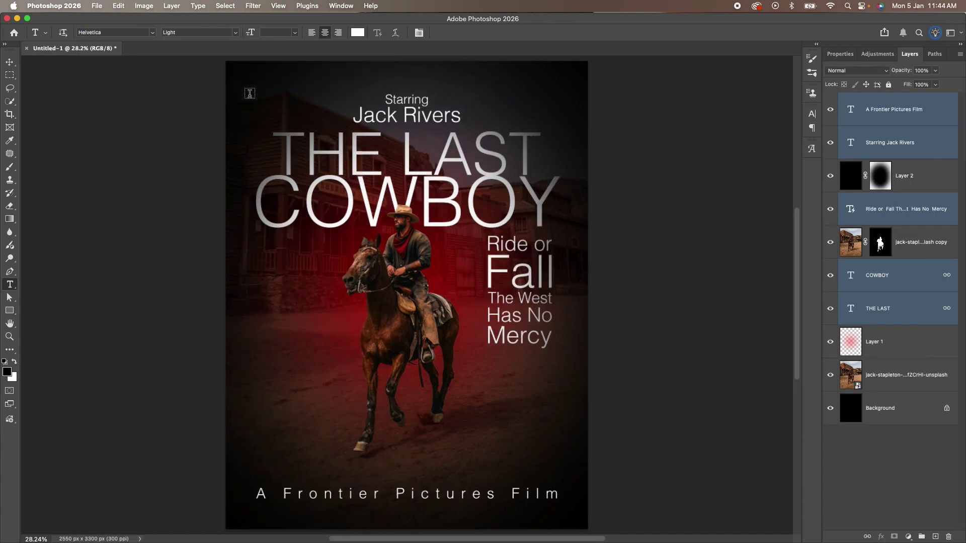
pyautogui.press('v')
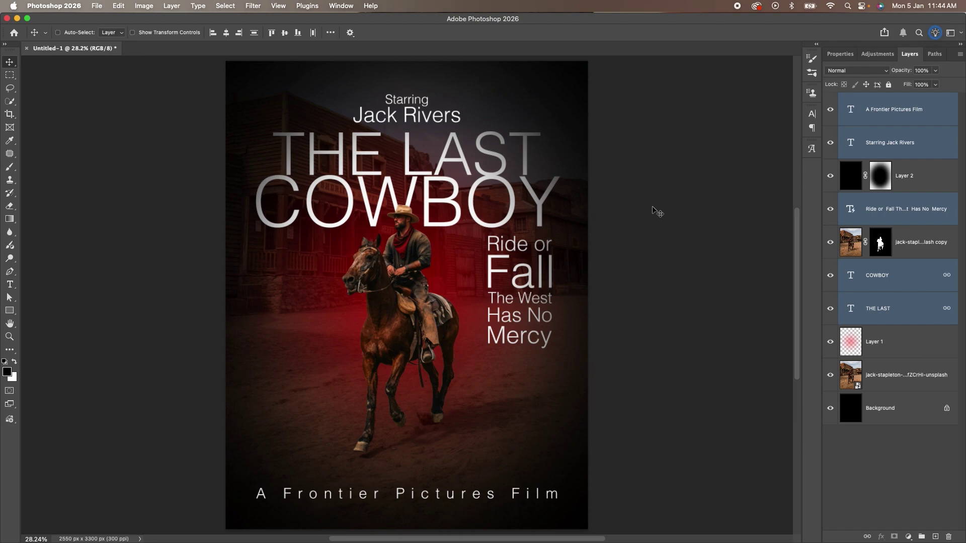
# Undo the Helvetica Light and Cinzel font changes on the five selected text layers to restore the slab-serif lettering
pyautogui.press('super+z')
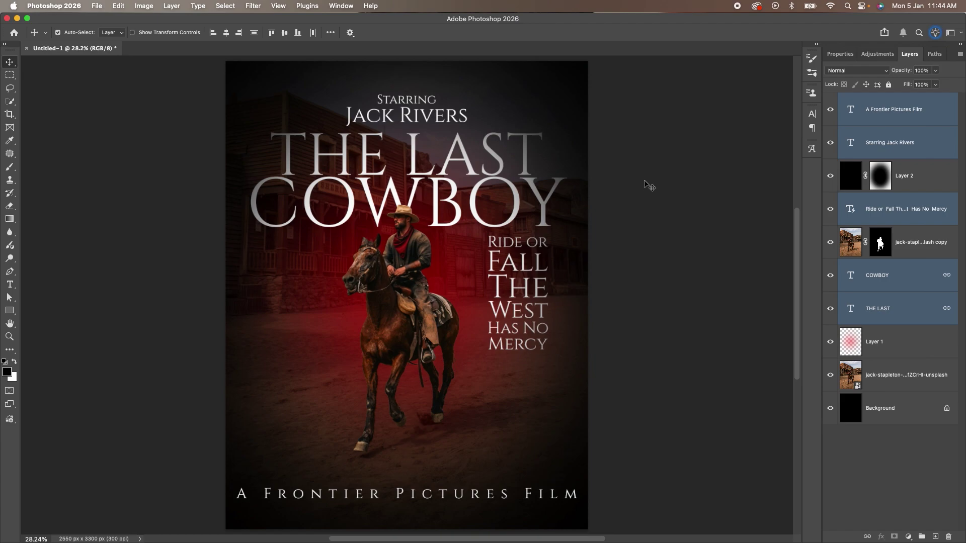
pyautogui.press('super+z')
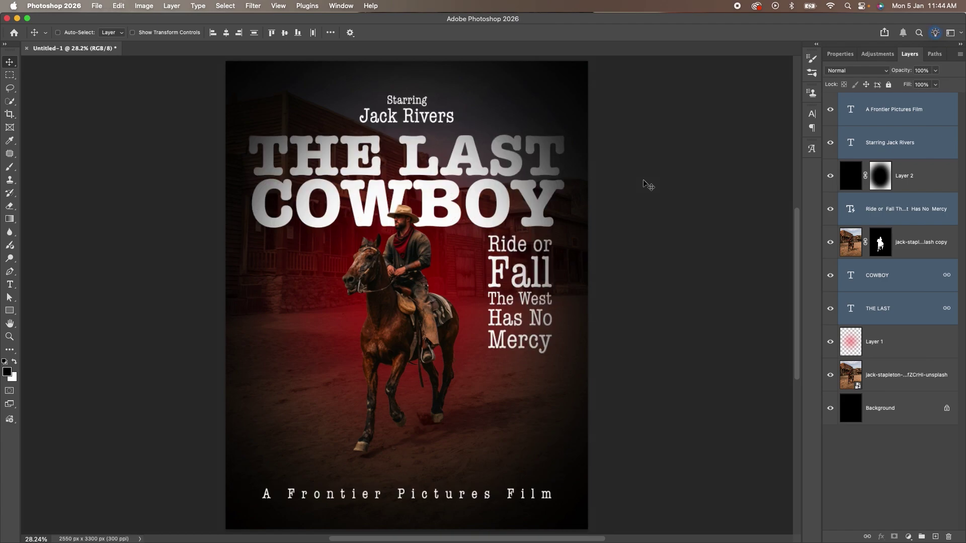
pyautogui.scroll(-5, 649, 215)
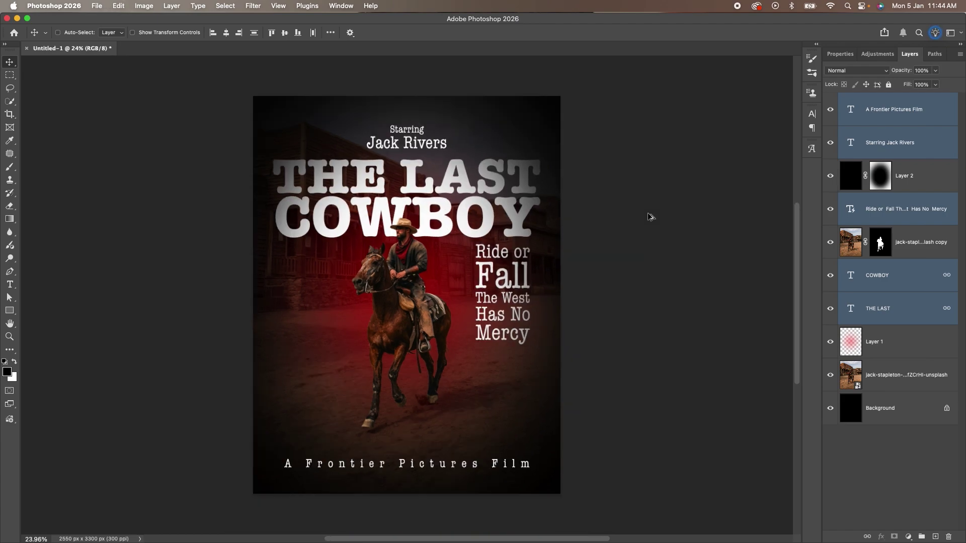
pyautogui.scroll(3, 649, 216)
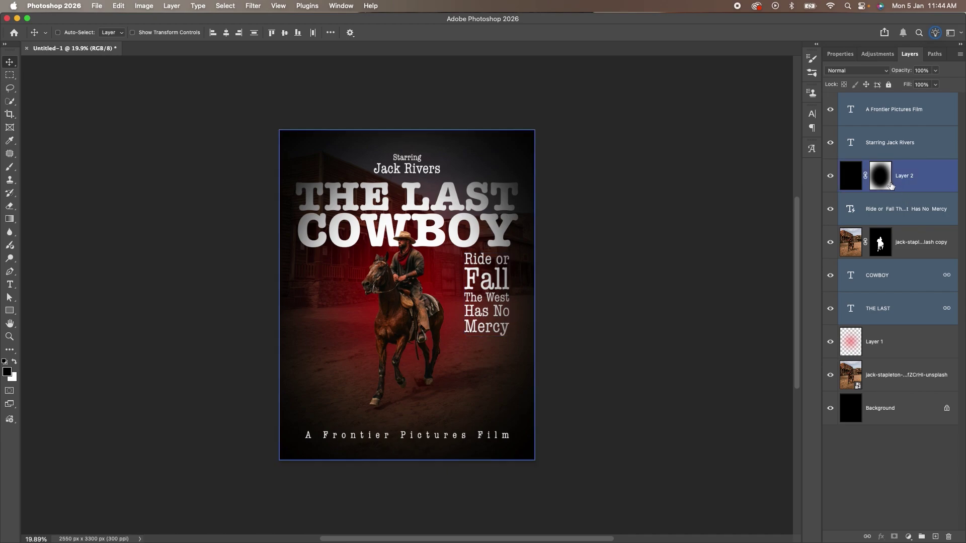
# Lighten the vignette by painting black on Layer 2's mask with a 2200 px soft brush, and select the film-company credit layer
pyautogui.click(882, 182)
pyautogui.press('b')
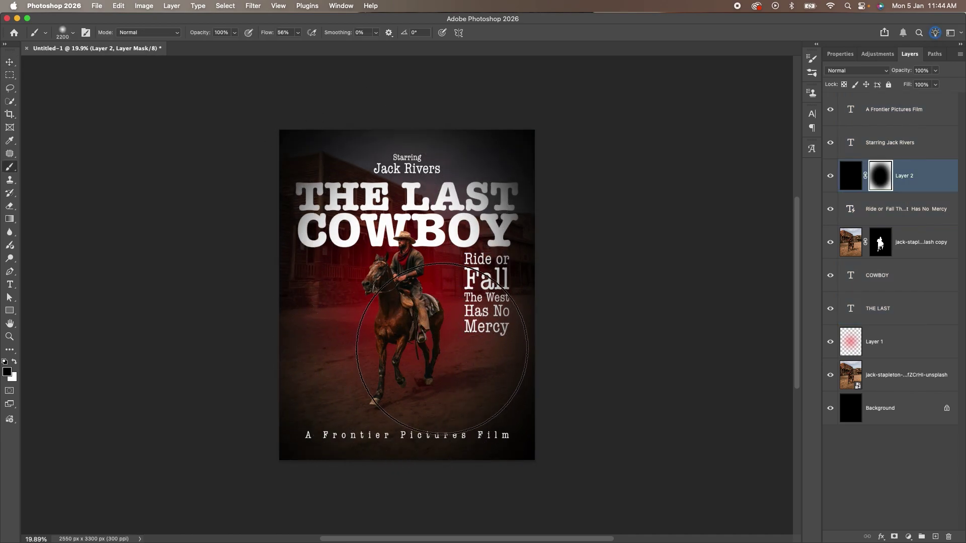
pyautogui.press('v')
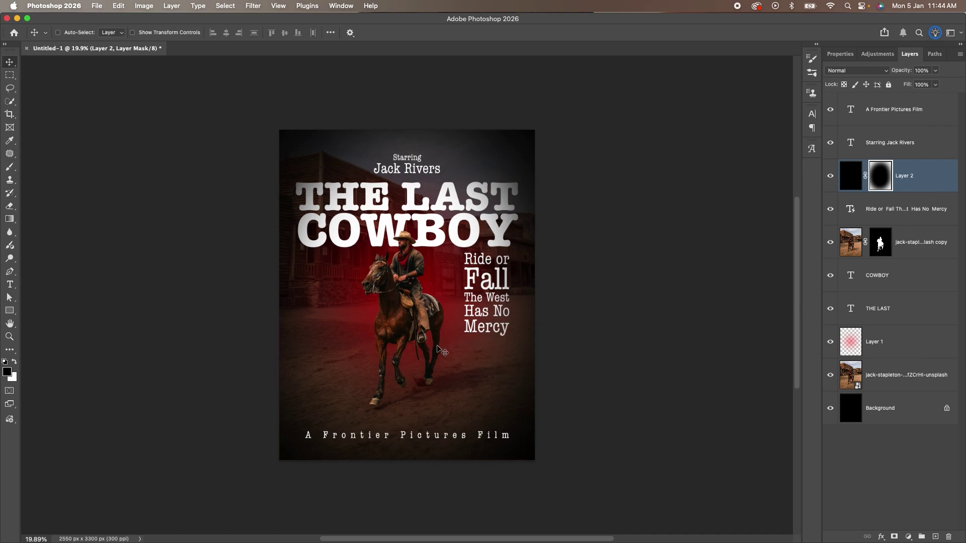
pyautogui.press('super+0')
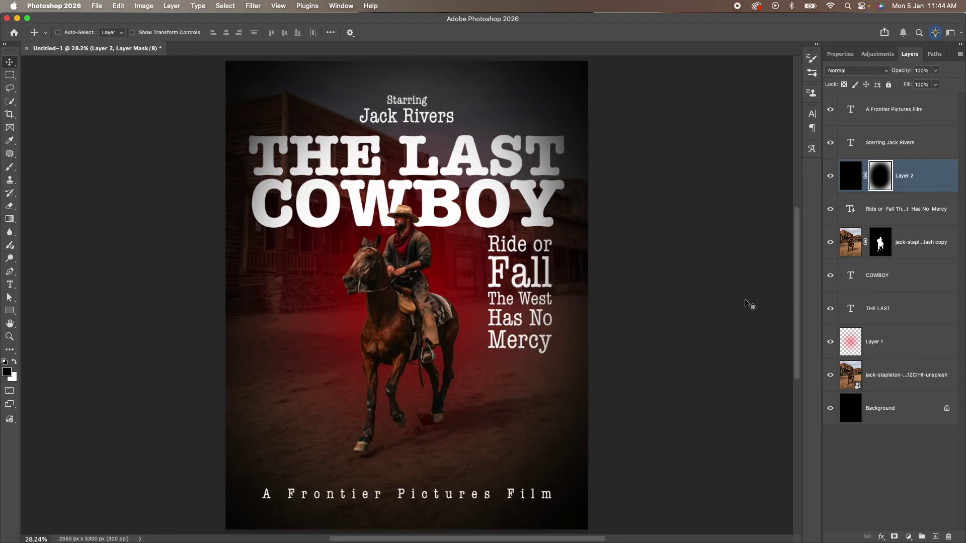
pyautogui.click(850, 176)
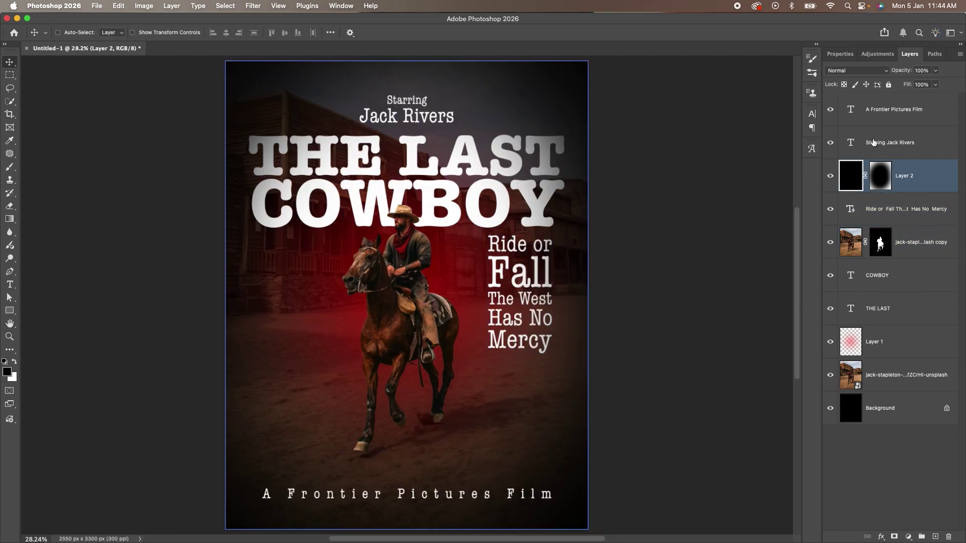
pyautogui.click(887, 98)
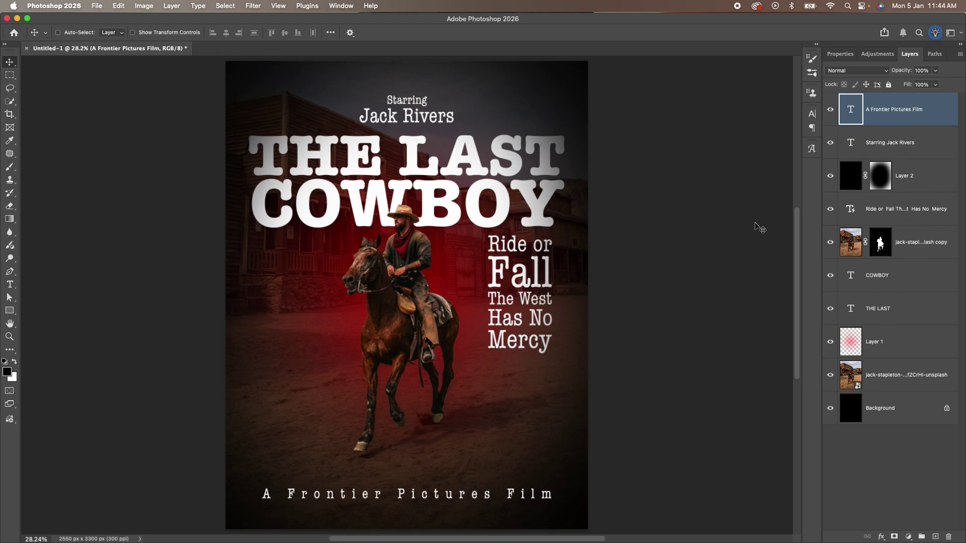